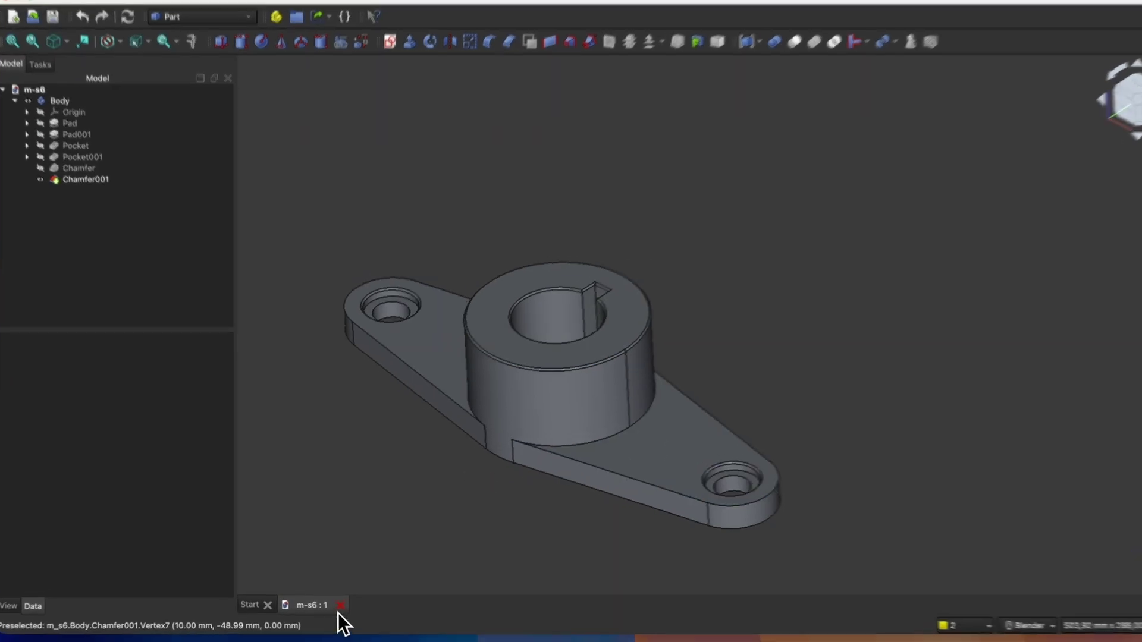
# Close the m-s6 document, create a new parametric part and display its model tree.
pyautogui.click(340, 605)
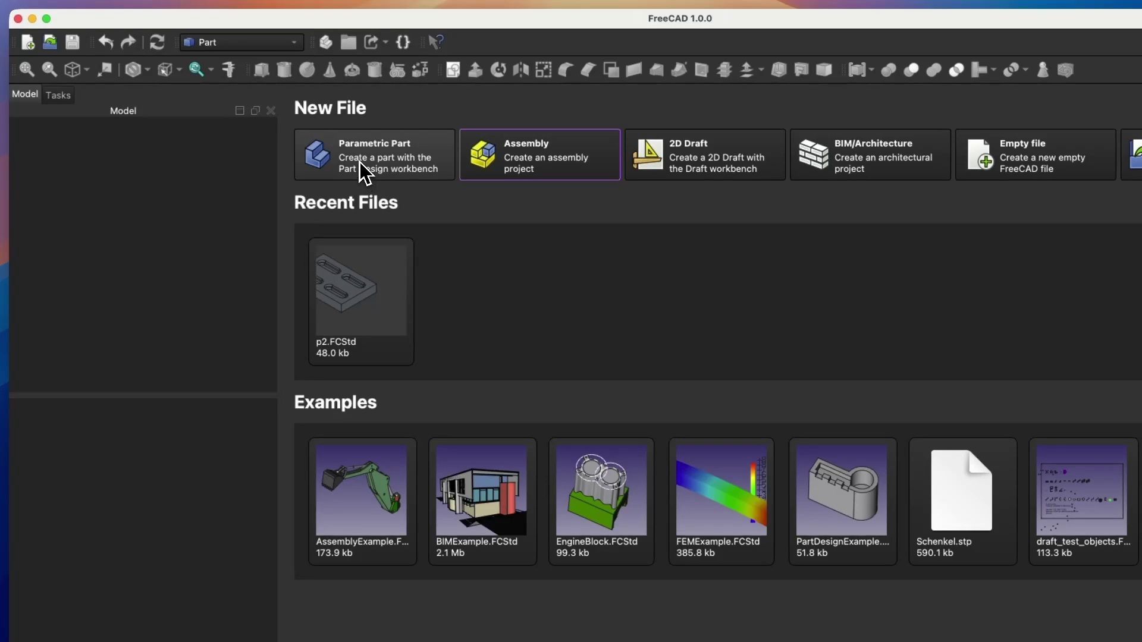
pyautogui.click(359, 161)
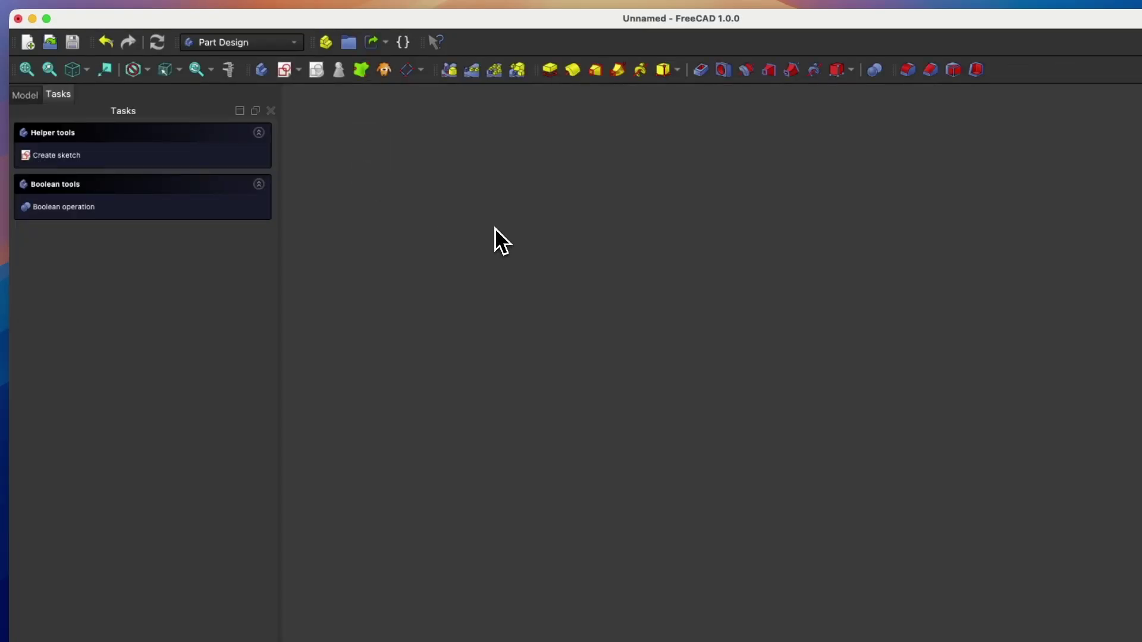
pyautogui.click(31, 97)
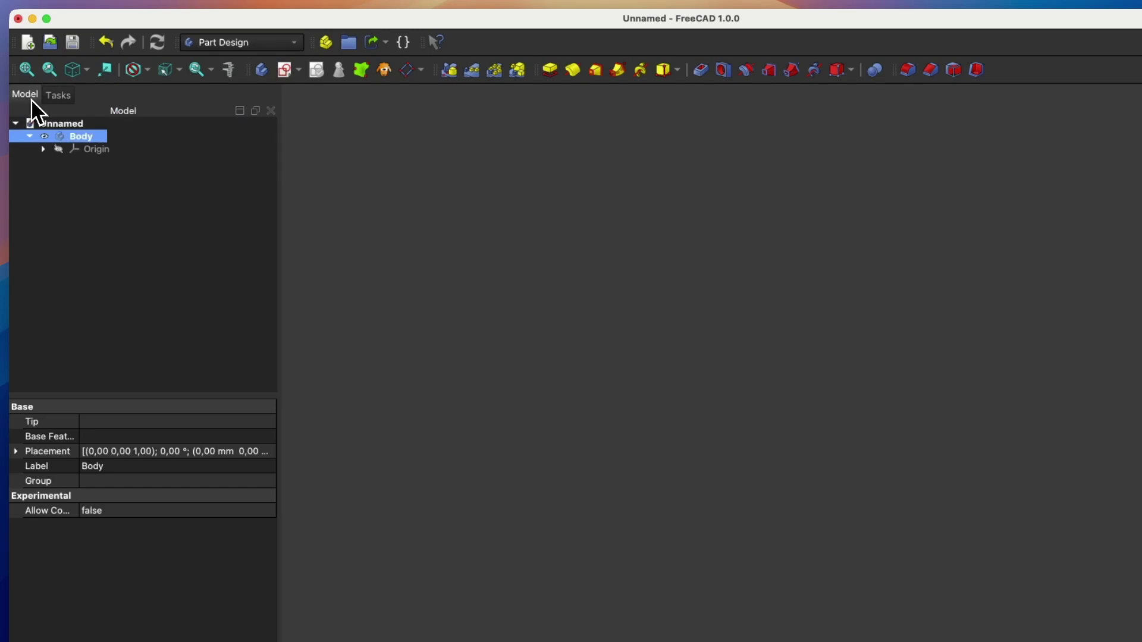
# Start a new sketch on the body's XY plane.
pyautogui.click(285, 73)
pyautogui.moveTo(459, 249); pyautogui.dragTo(492, 288, button='middle')
pyautogui.click(691, 195)
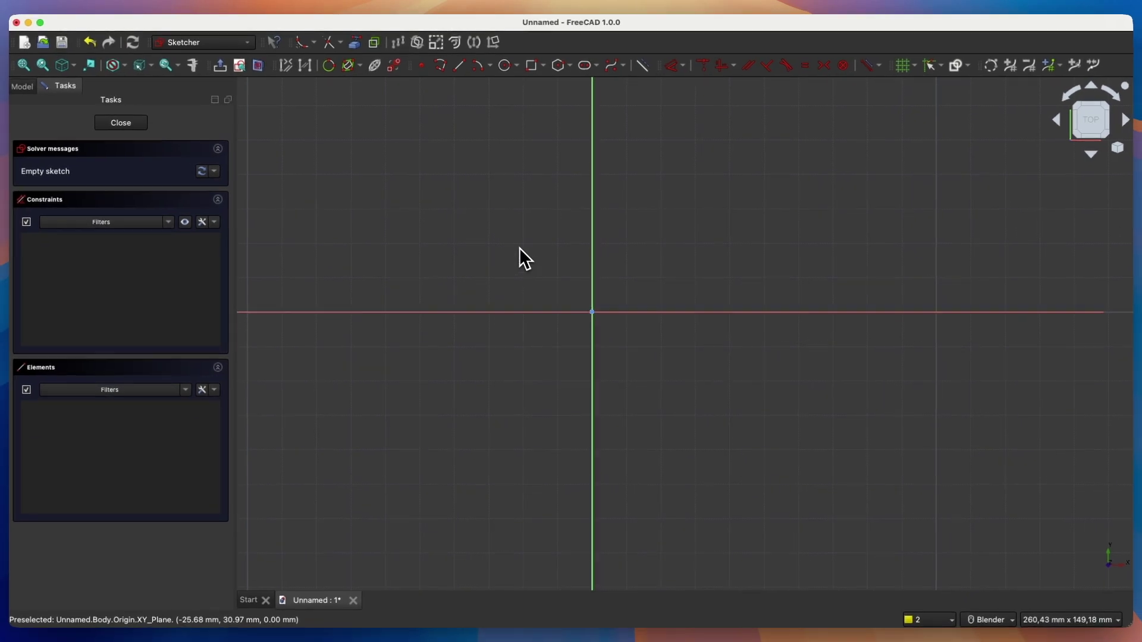
# Draw two concentric circles centred on the sketch origin with diameters of 30 mm and 50 mm.
pyautogui.click(504, 66)
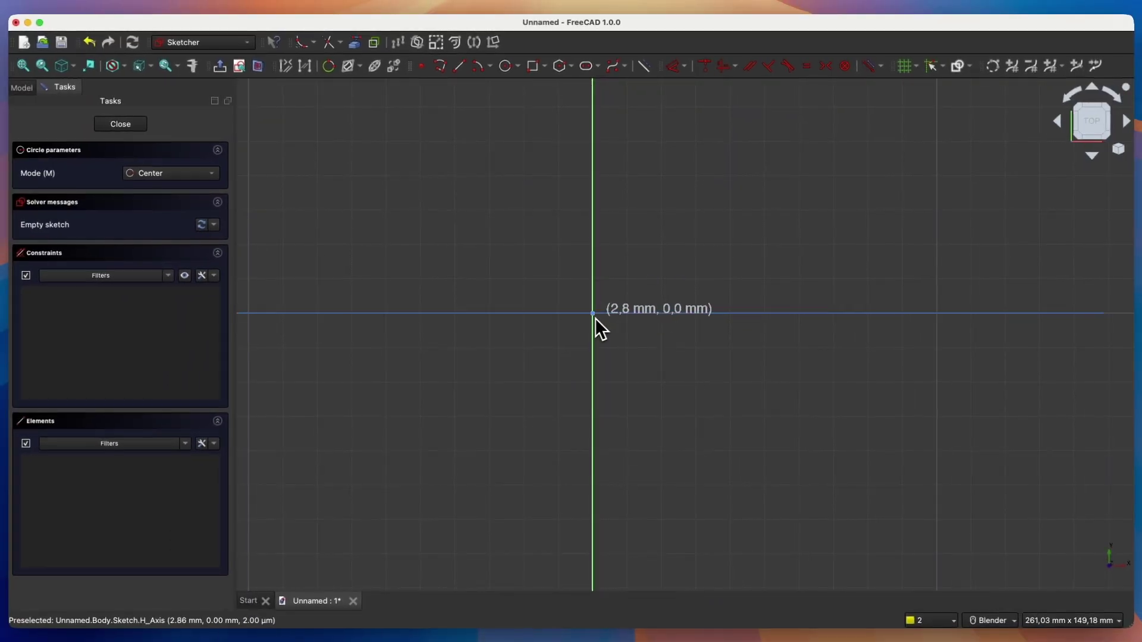
pyautogui.click(591, 311)
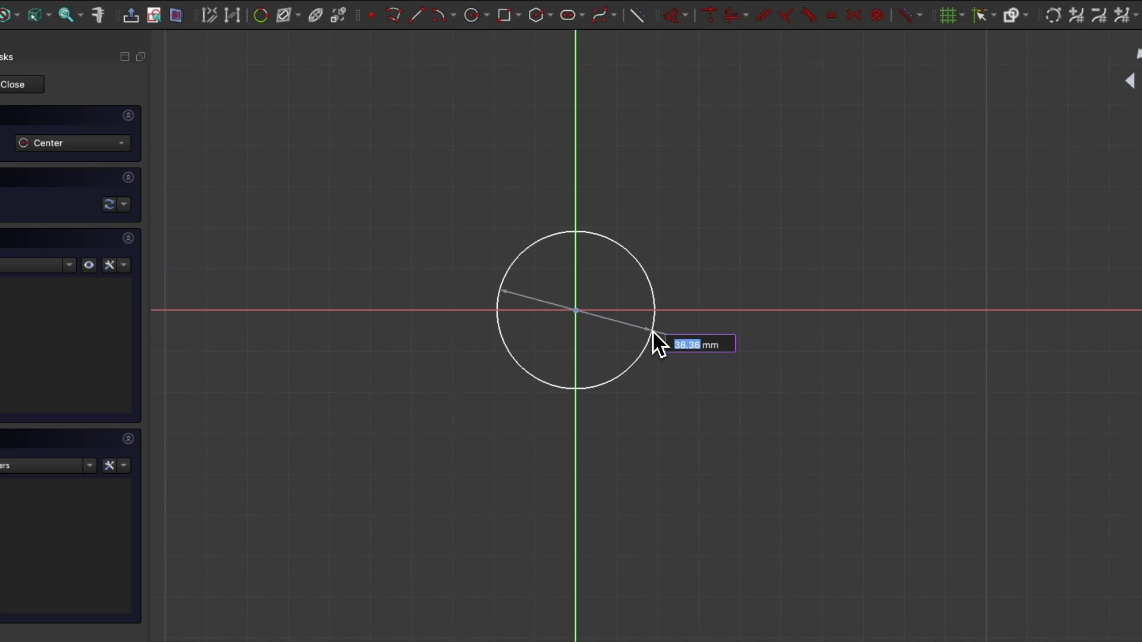
pyautogui.write('3.')
pyautogui.press('BackSpace')
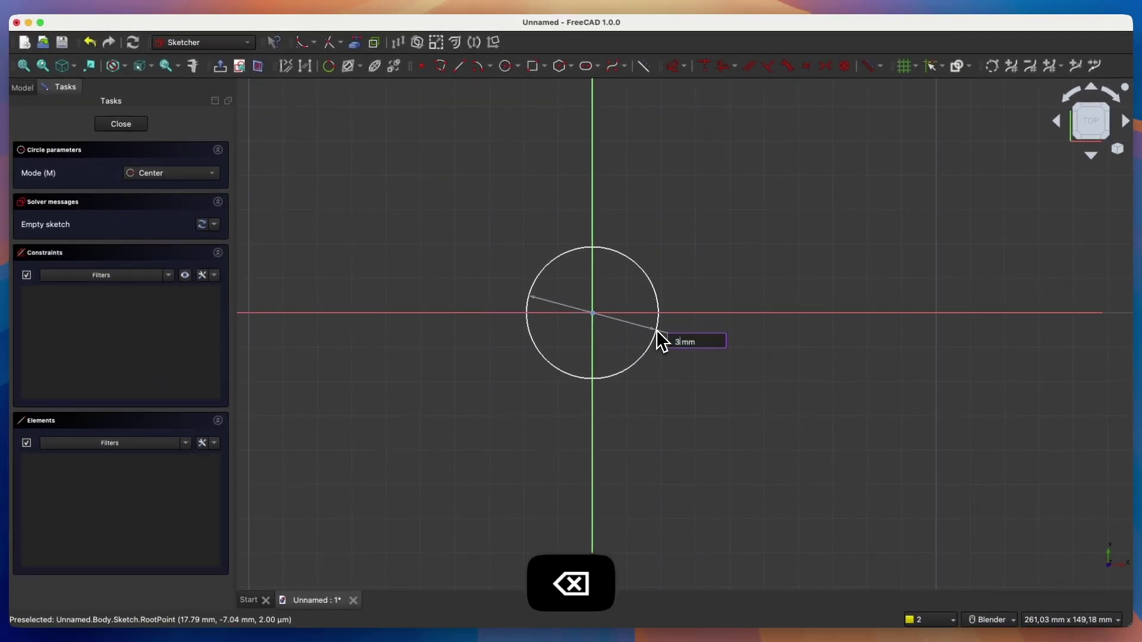
pyautogui.write('0')
pyautogui.press('Return')
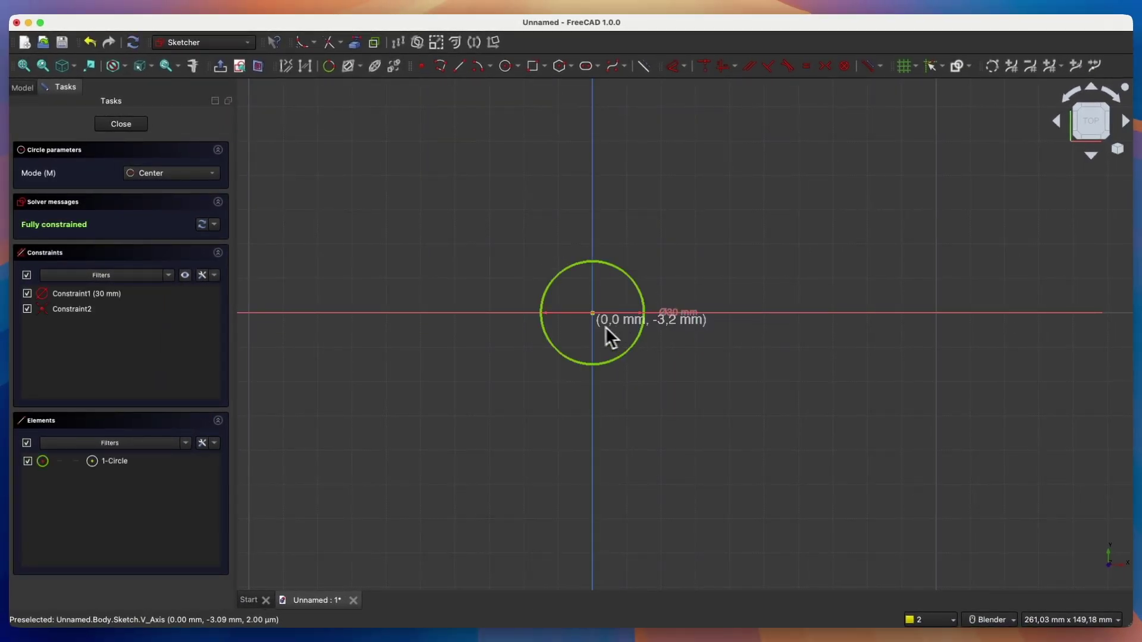
pyautogui.click(592, 312)
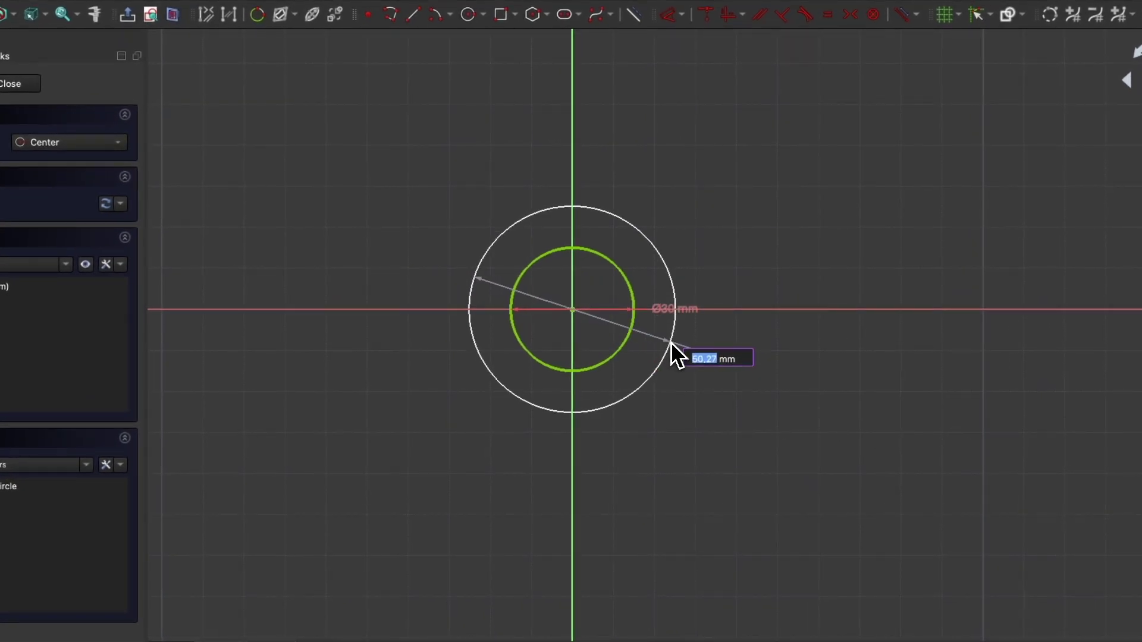
pyautogui.write('50')
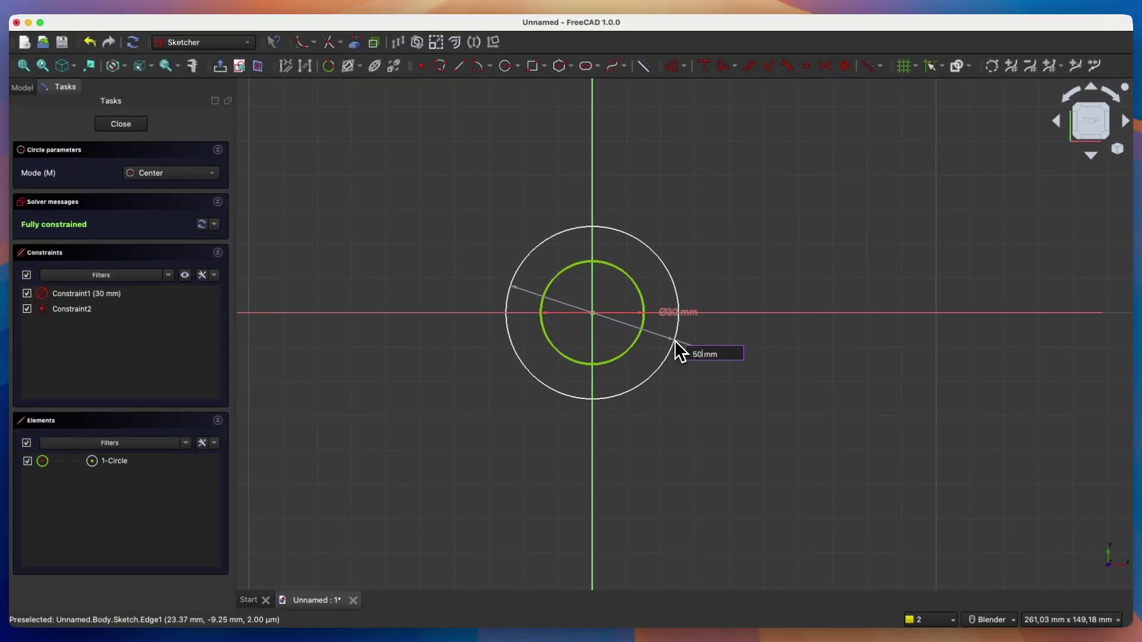
pyautogui.press('Return')
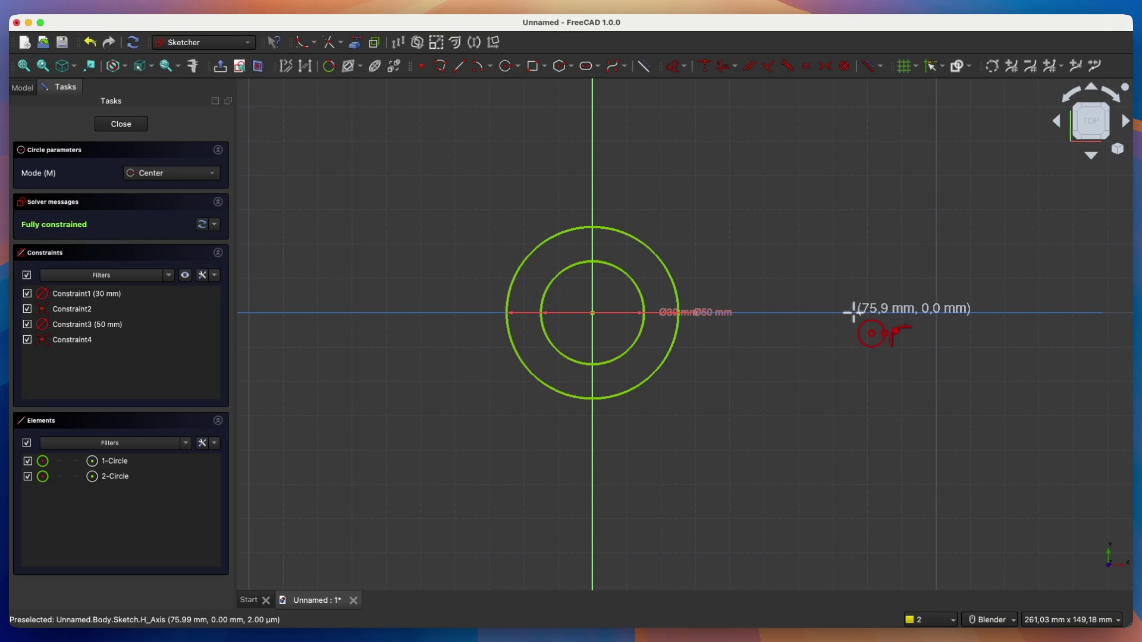
# Draw concentric 15 mm and 30 mm diameter circles centred on the horizontal axis, about 76 mm right of the origin.
pyautogui.click(854, 311)
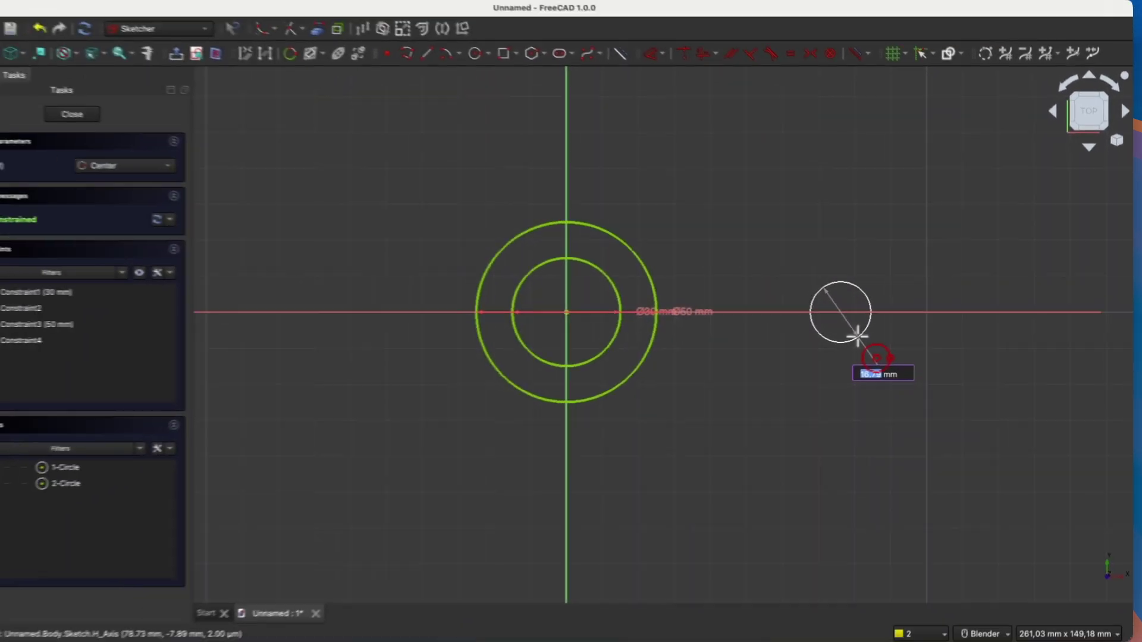
pyautogui.write('1')
pyautogui.press('Return')
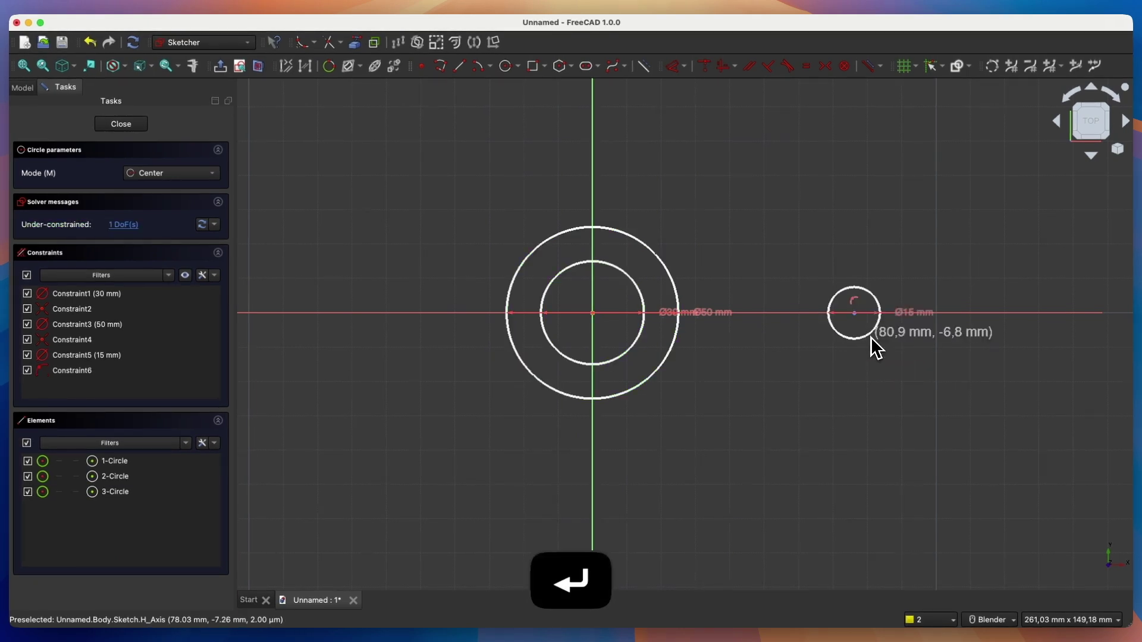
pyautogui.click(854, 313)
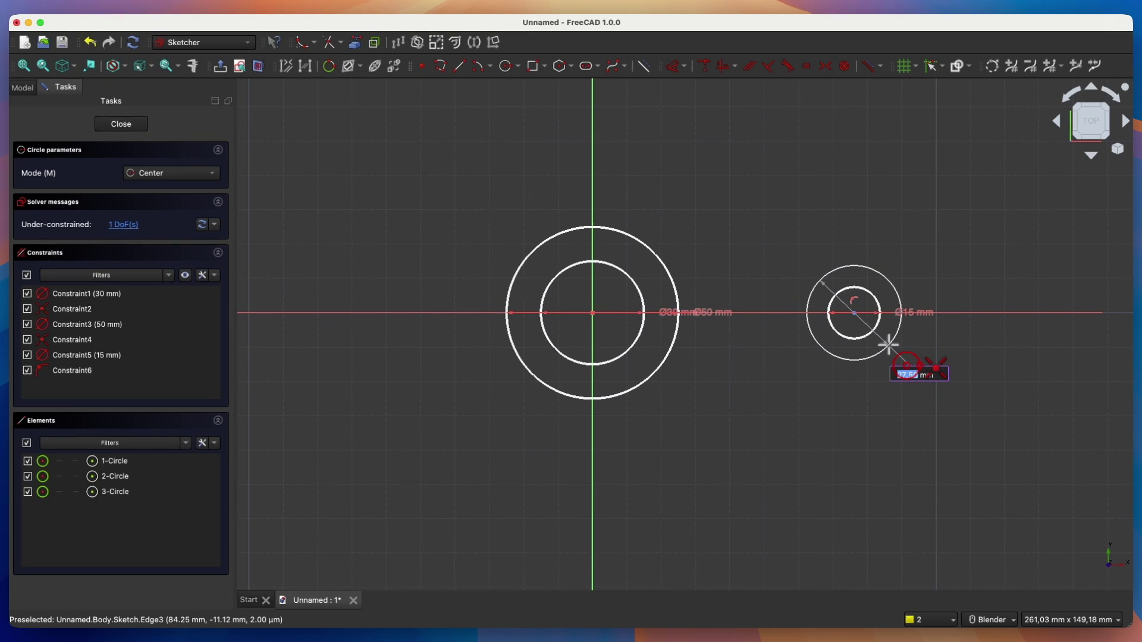
pyautogui.write('30')
pyautogui.press('Return')
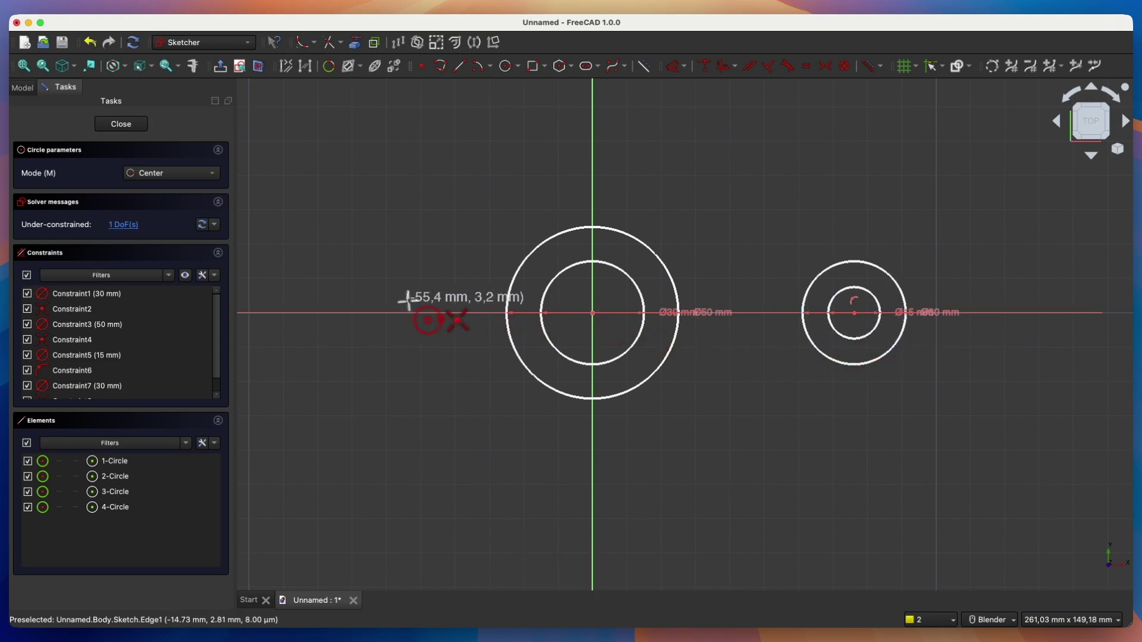
# Draw concentric 15 mm and 30 mm diameter circles centred on the horizontal axis, about 75 mm left of the origin.
pyautogui.click(333, 311)
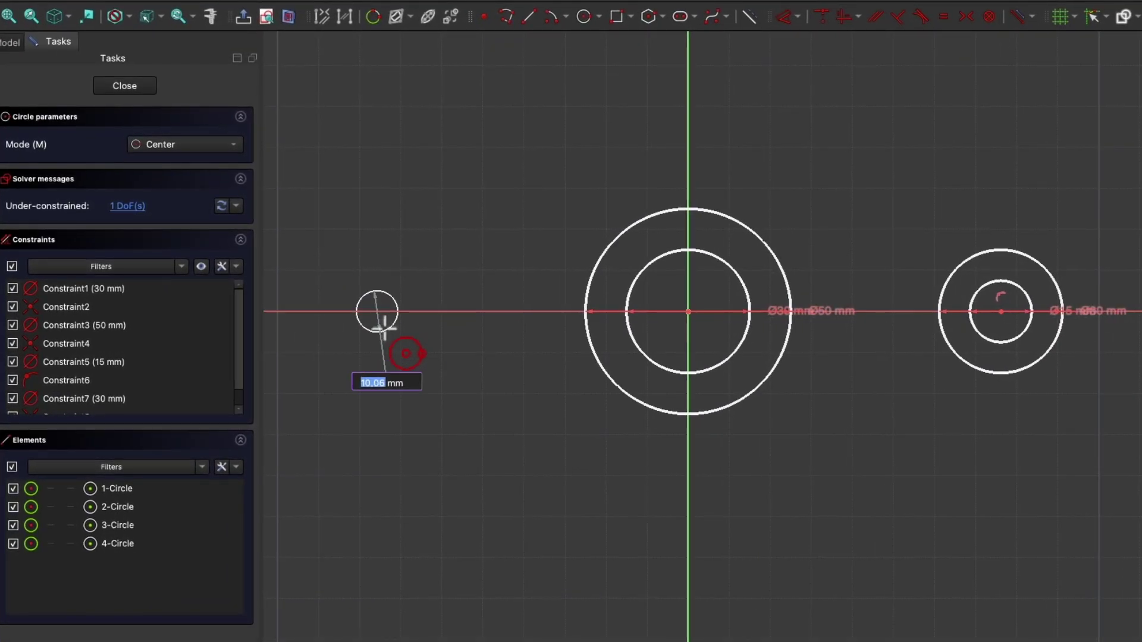
pyautogui.write('15')
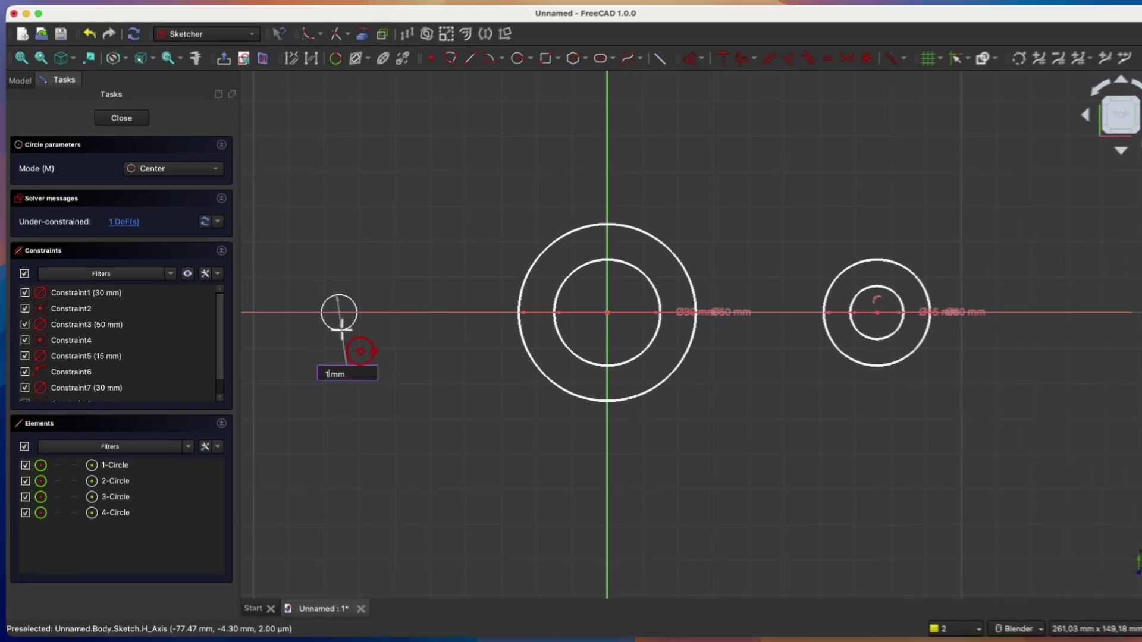
pyautogui.press('Return')
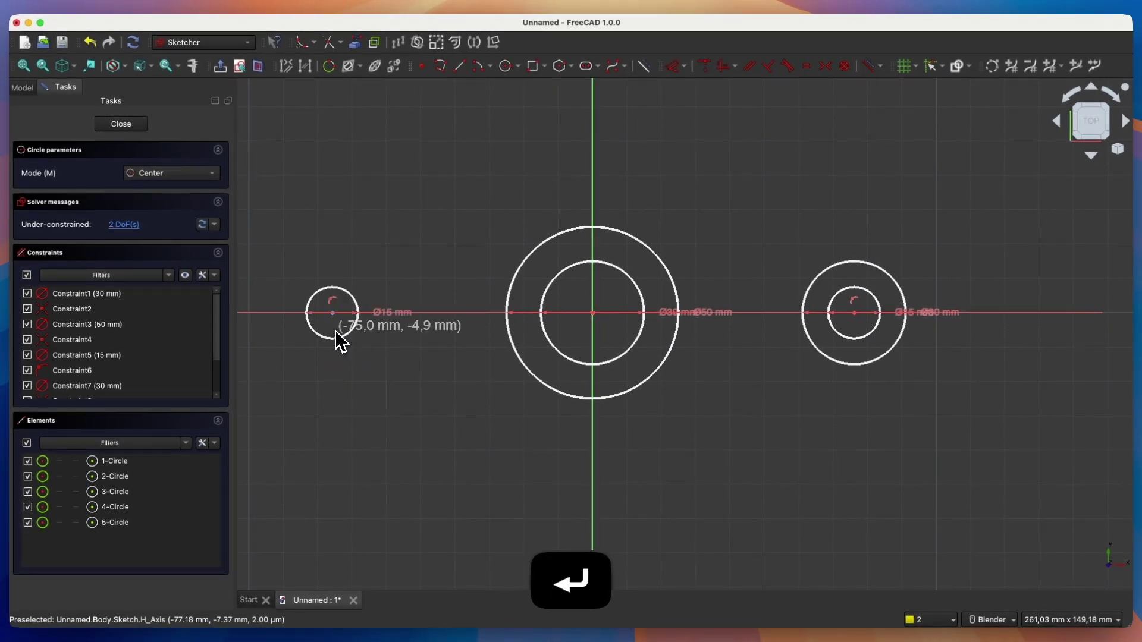
pyautogui.click(332, 313)
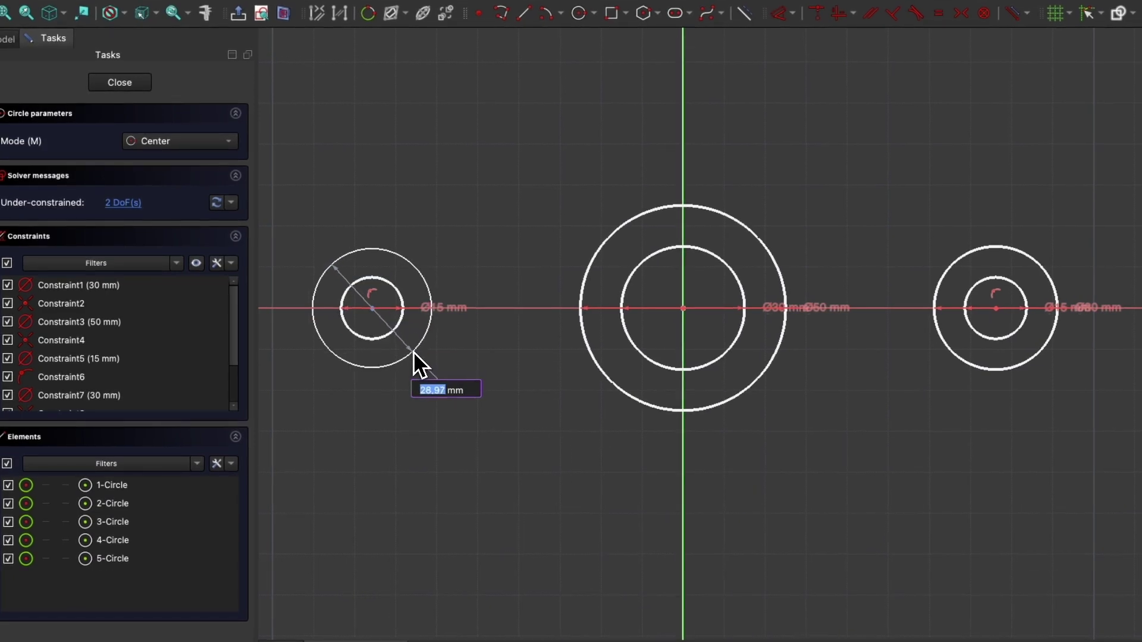
pyautogui.write('30')
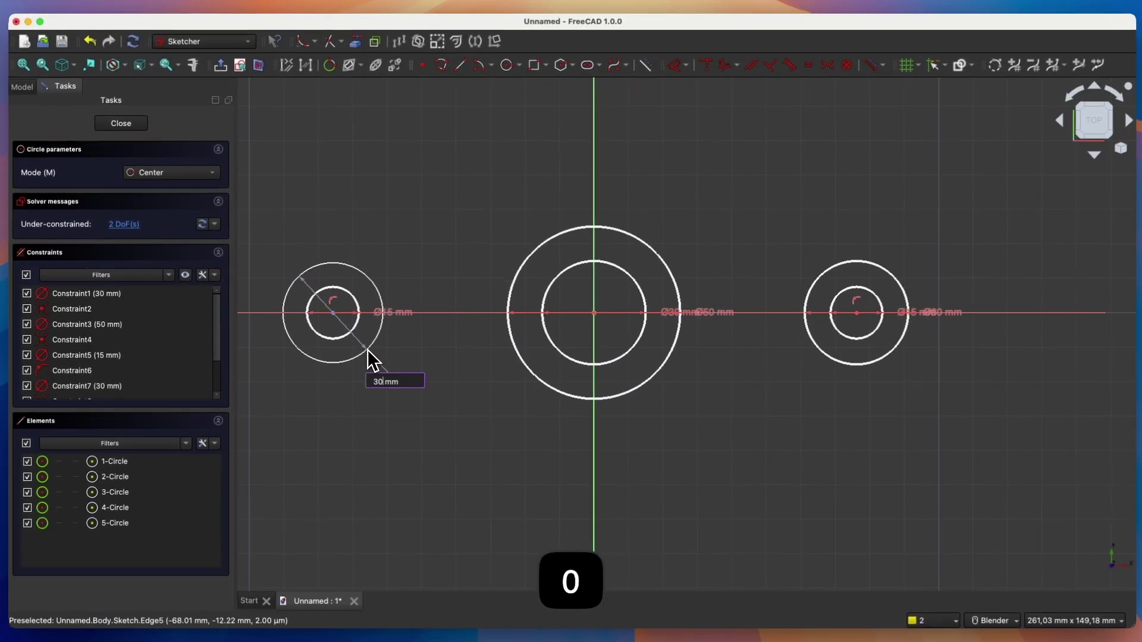
pyautogui.press('Return')
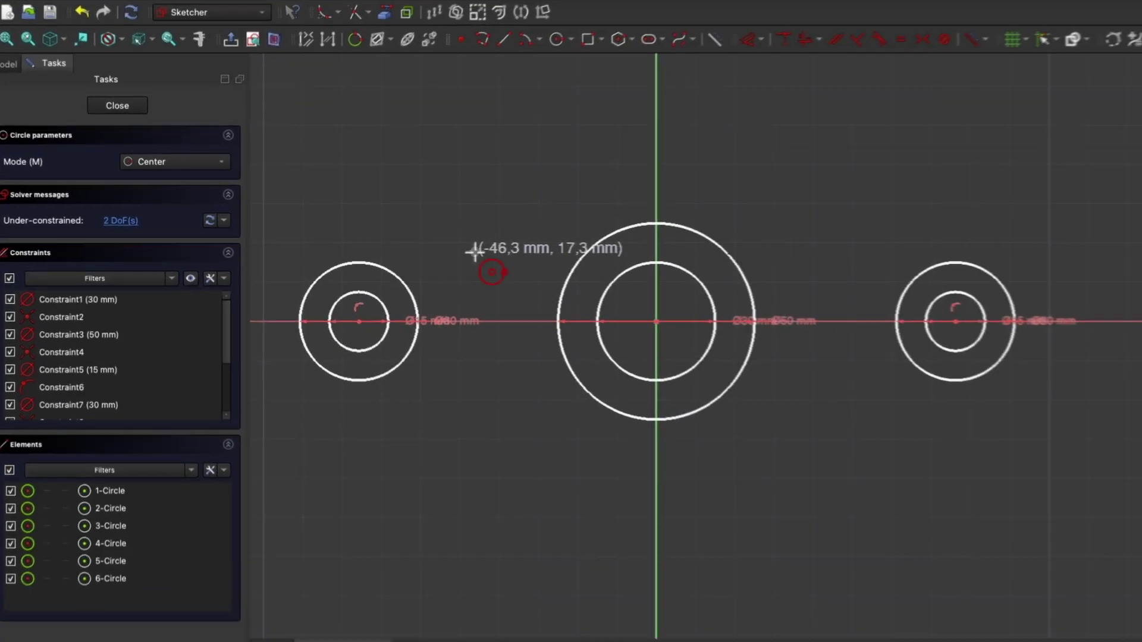
pyautogui.press('Escape')
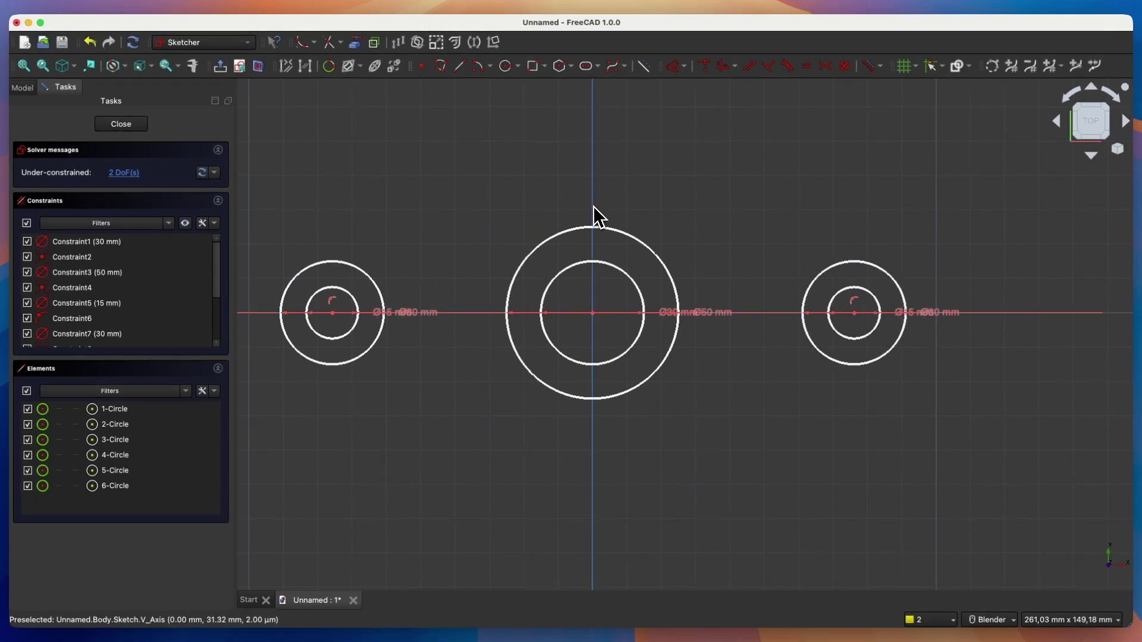
# Constrain the centres of the left and right circle pairs to be symmetric about the vertical axis.
pyautogui.click(337, 319)
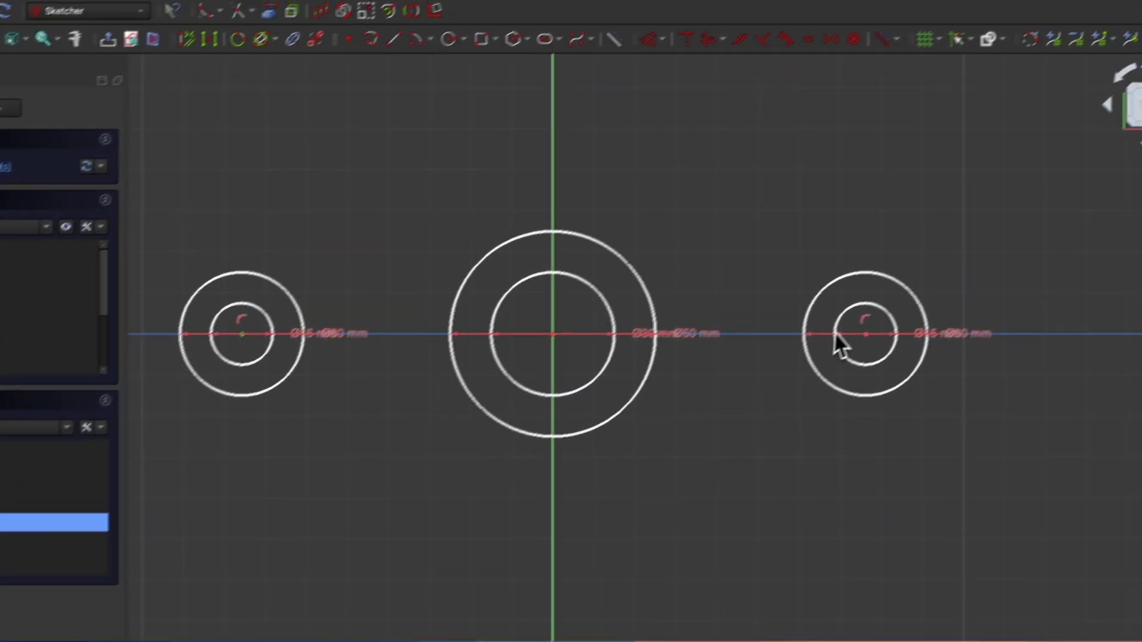
pyautogui.click(903, 312)
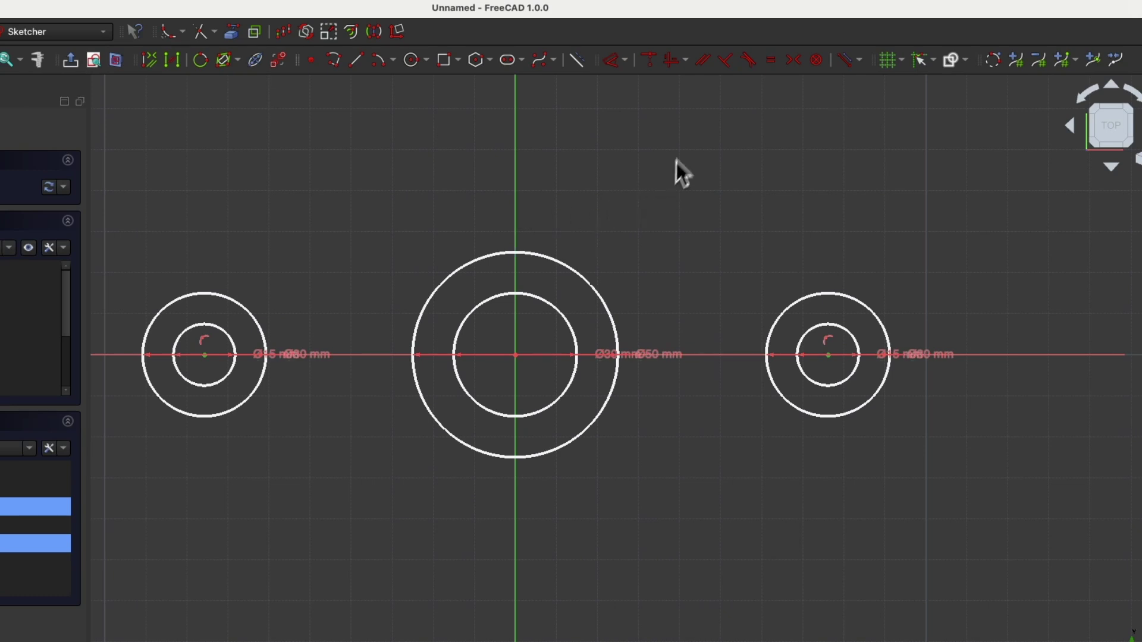
pyautogui.click(794, 68)
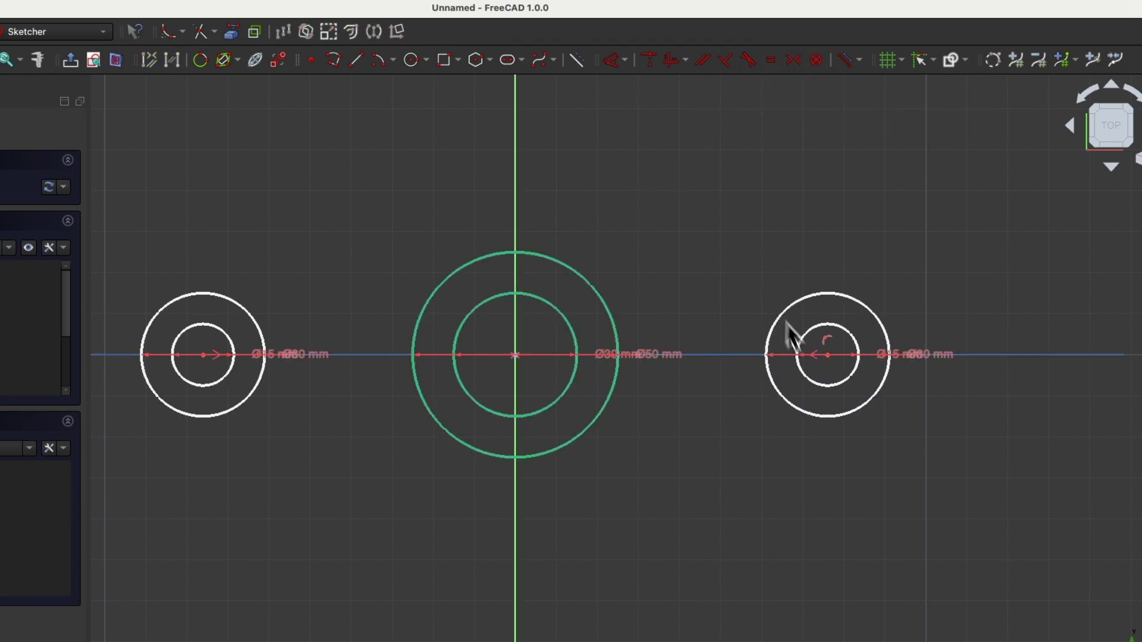
# Move the two symmetric side circle pairs inward along the horizontal axis, closer to the central circles.
pyautogui.moveTo(827, 359)
pyautogui.mouseDown()
pyautogui.moveTo(752, 364)
pyautogui.moveTo(898, 372)
pyautogui.moveTo(815, 372)
pyautogui.mouseUp()
pyautogui.moveTo(216, 364); pyautogui.dragTo(277, 371)
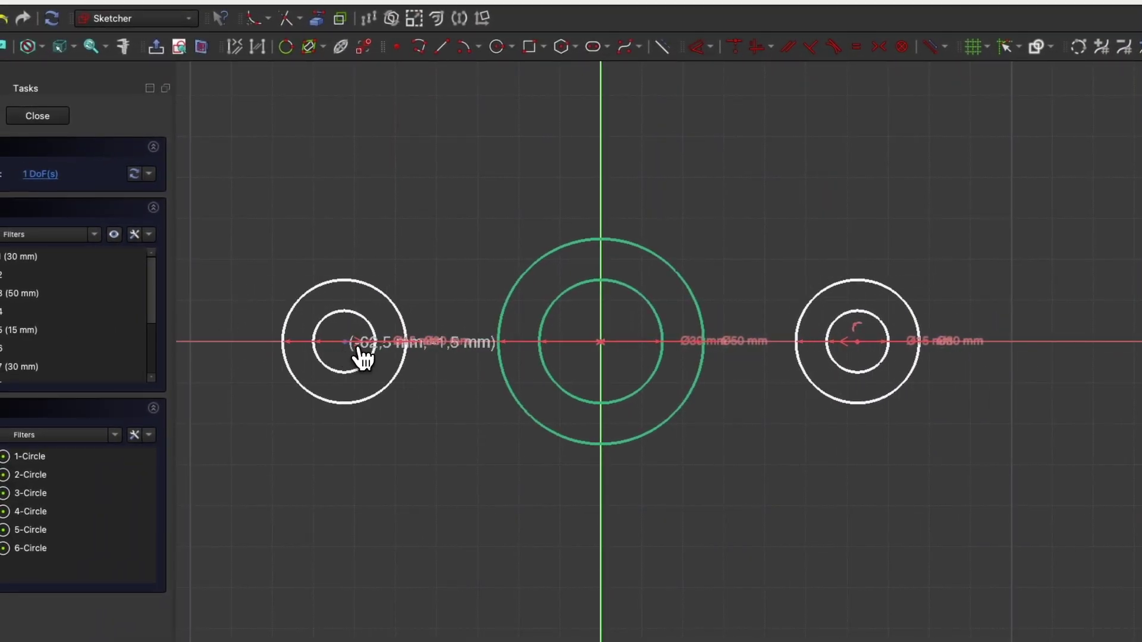
pyautogui.moveTo(360, 357); pyautogui.dragTo(357, 356)
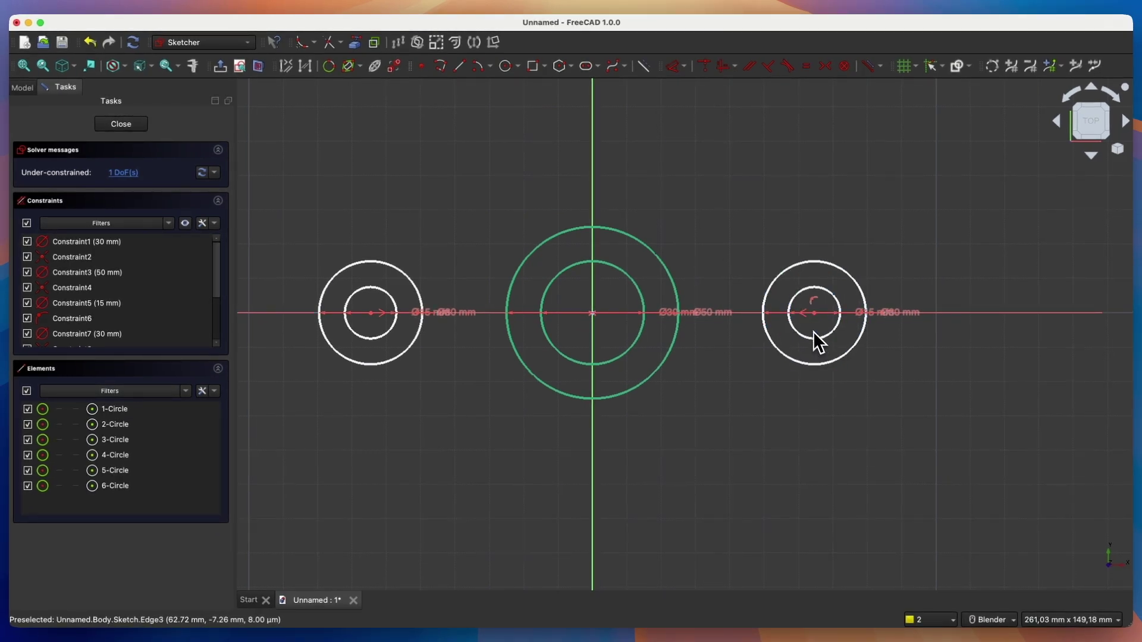
pyautogui.moveTo(814, 314); pyautogui.dragTo(807, 337)
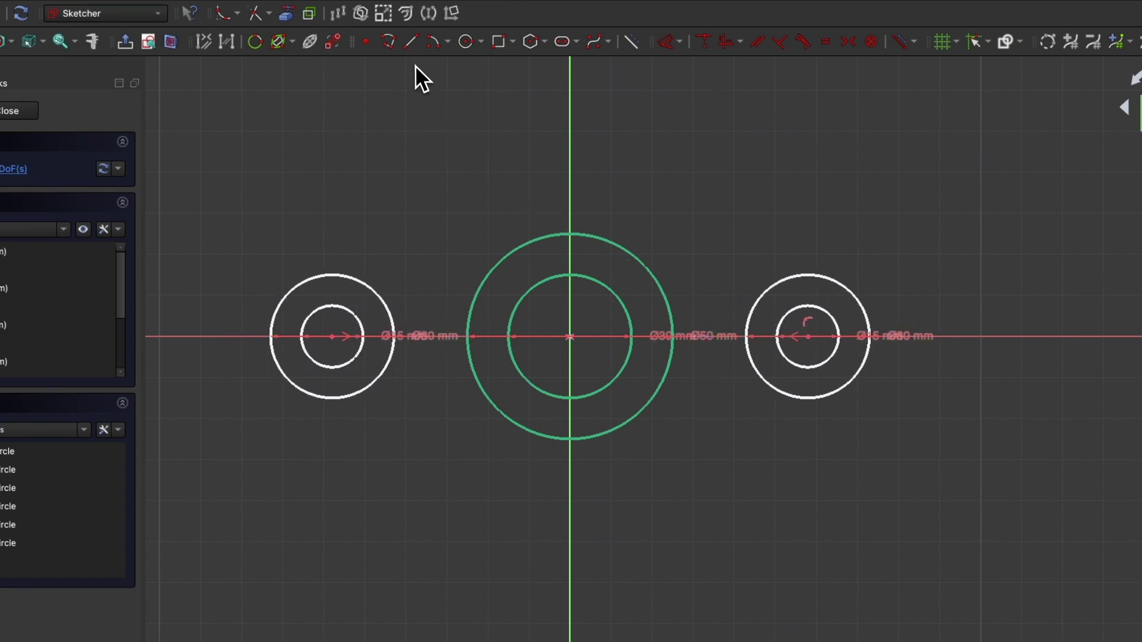
# Draw four separate slanted lines, two above and two below the circles, roughly spanning from each side circle toward the central one.
pyautogui.click(410, 41)
pyautogui.click(381, 245)
pyautogui.click(498, 210)
pyautogui.click(635, 210)
pyautogui.click(766, 248)
pyautogui.click(764, 426)
pyautogui.click(617, 465)
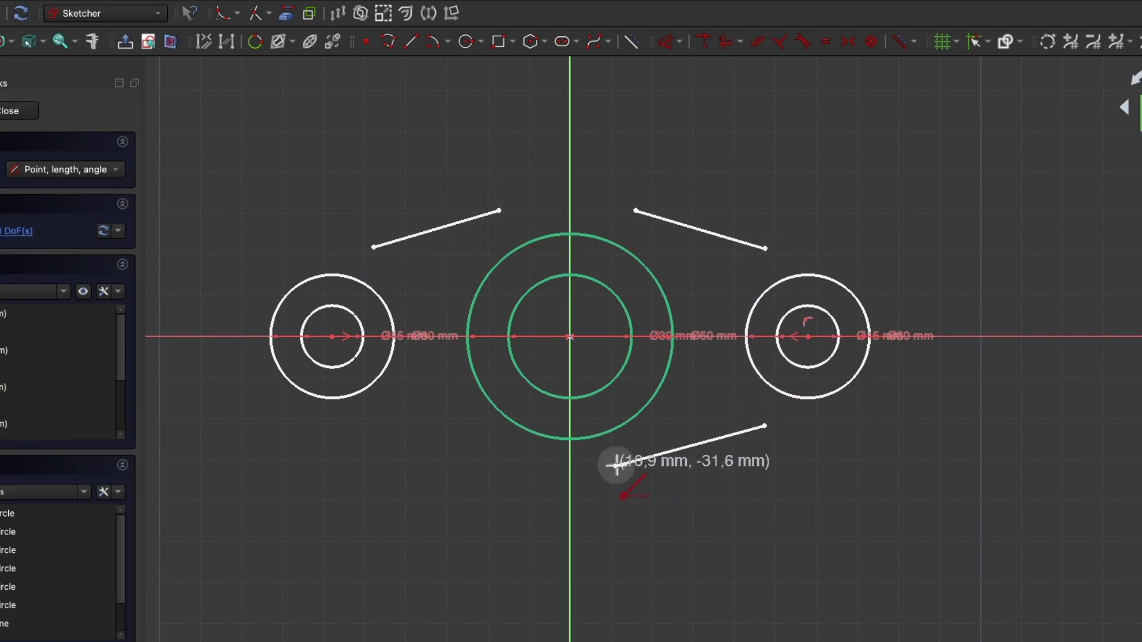
pyautogui.click(363, 438)
pyautogui.click(511, 469)
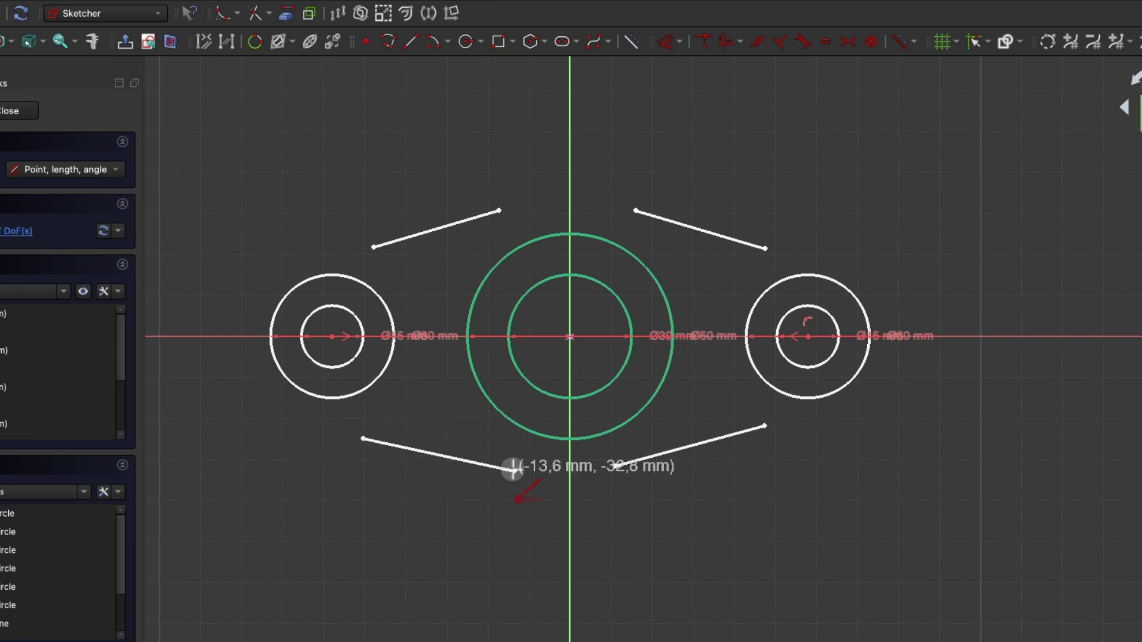
pyautogui.press('Escape')
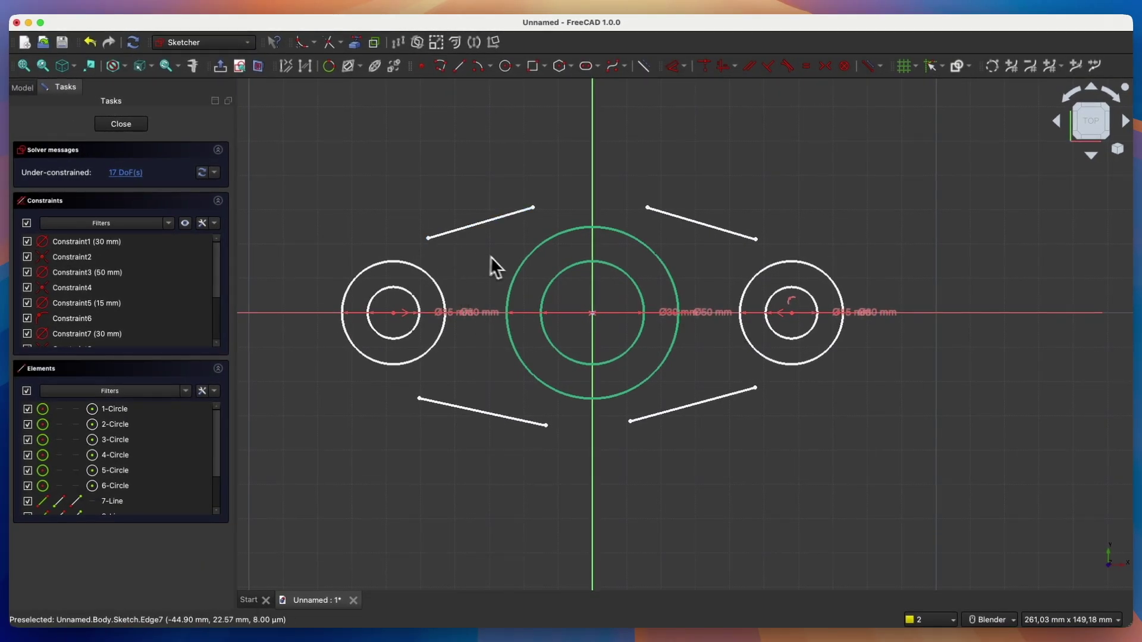
# Make the outer endpoint of the upper-left line tangent to the left 30 mm circle.
pyautogui.click(431, 245)
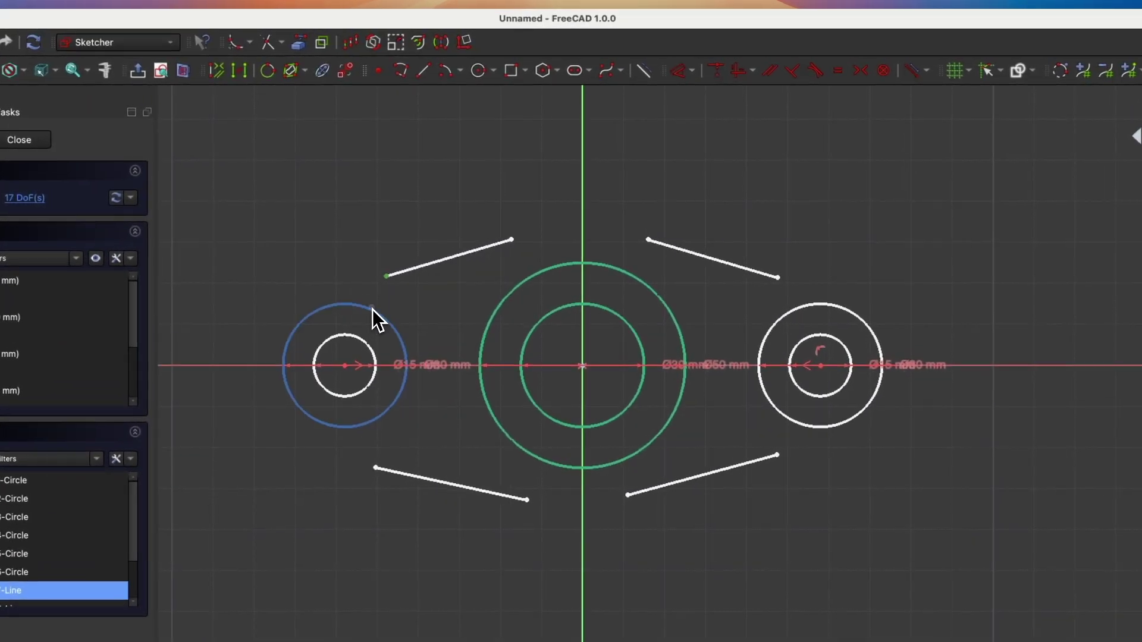
pyautogui.click(418, 268)
pyautogui.click(536, 272)
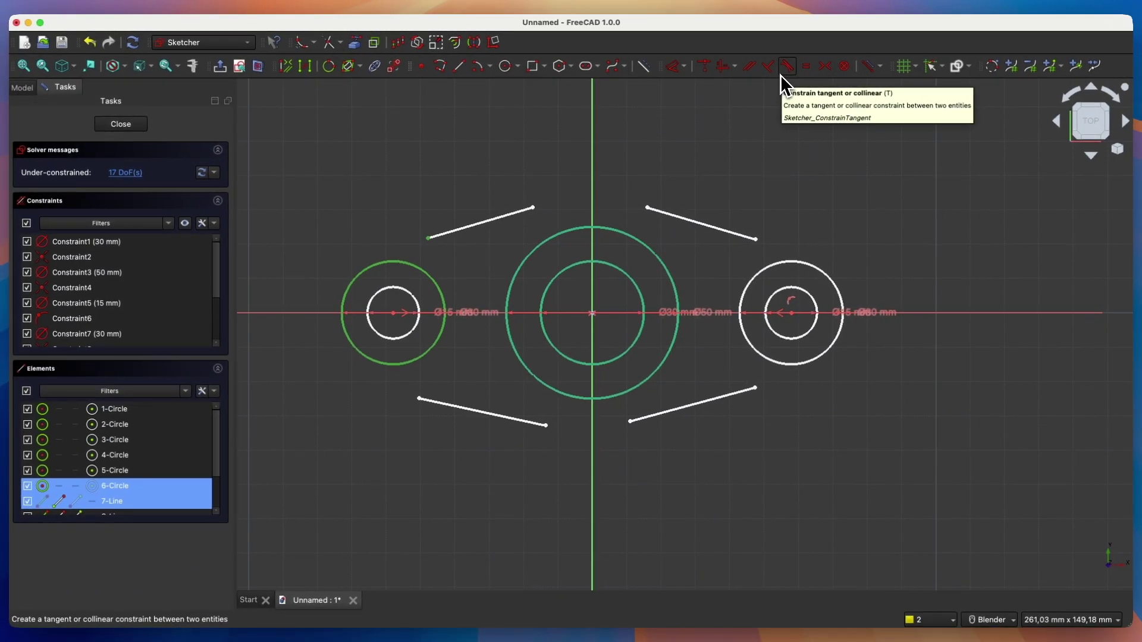
pyautogui.click(782, 74)
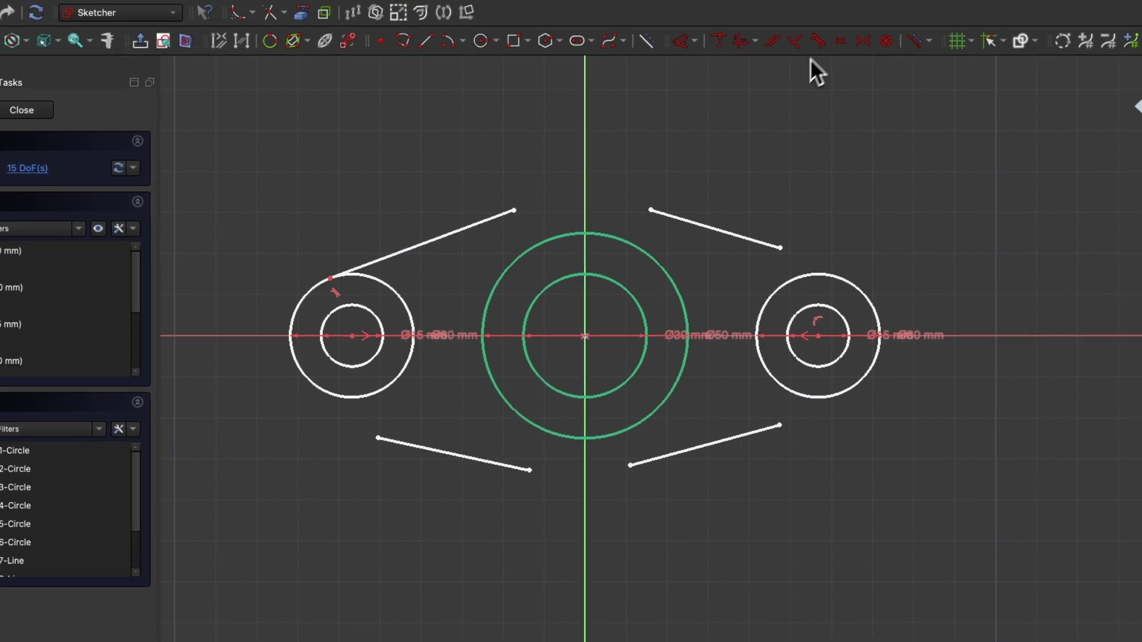
# Make the inner endpoint of the upper-left line tangent to the central 50 mm circle.
pyautogui.click(515, 212)
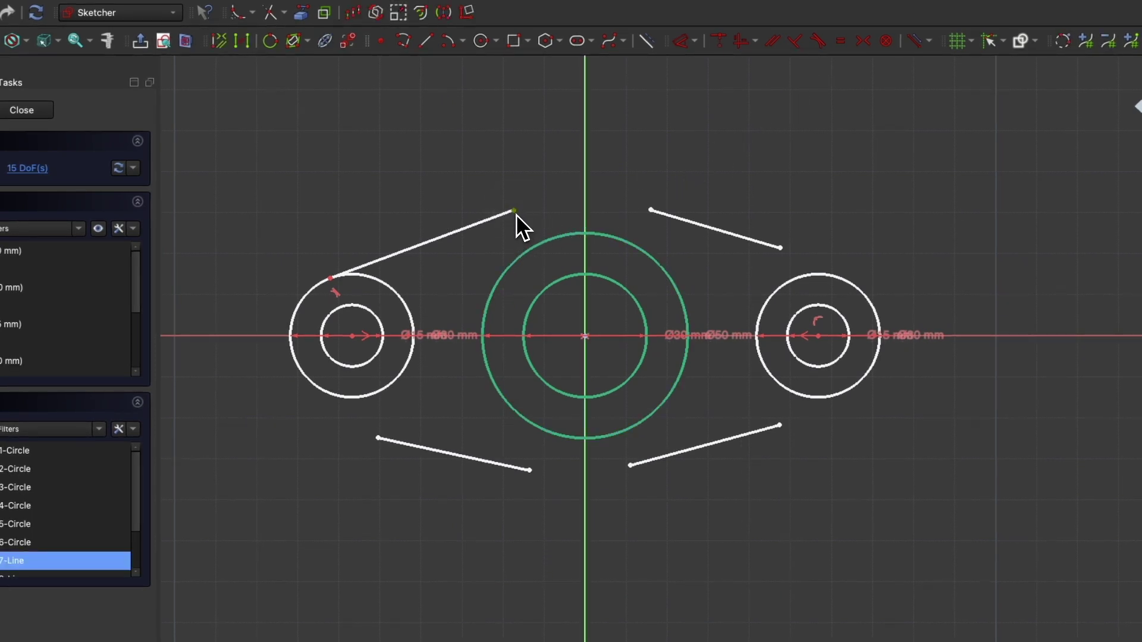
pyautogui.click(542, 249)
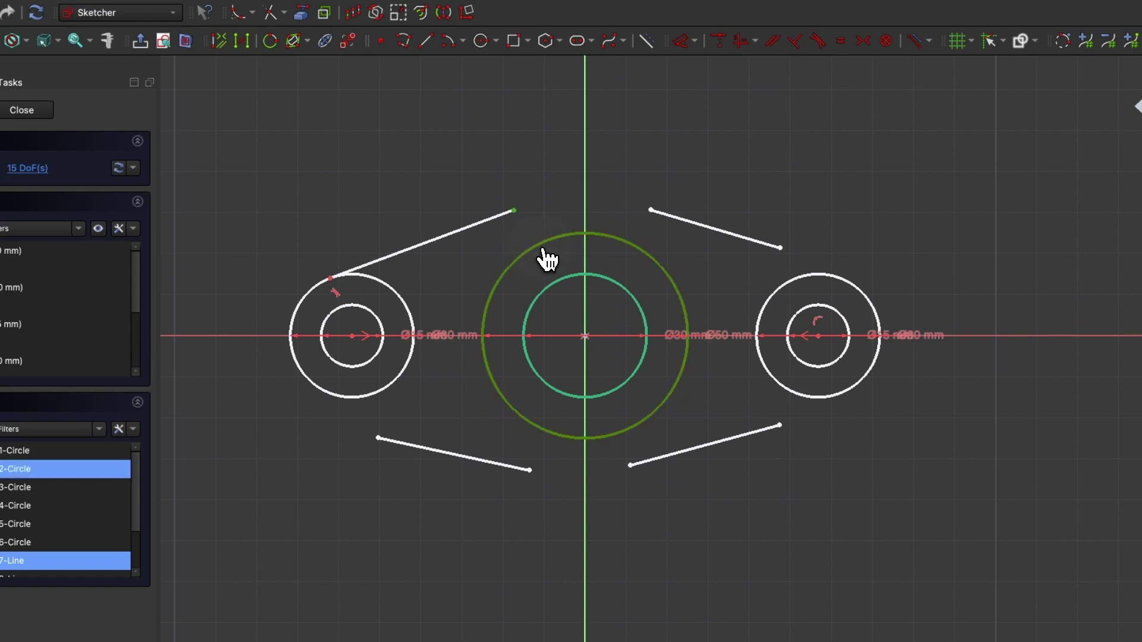
pyautogui.press('t')
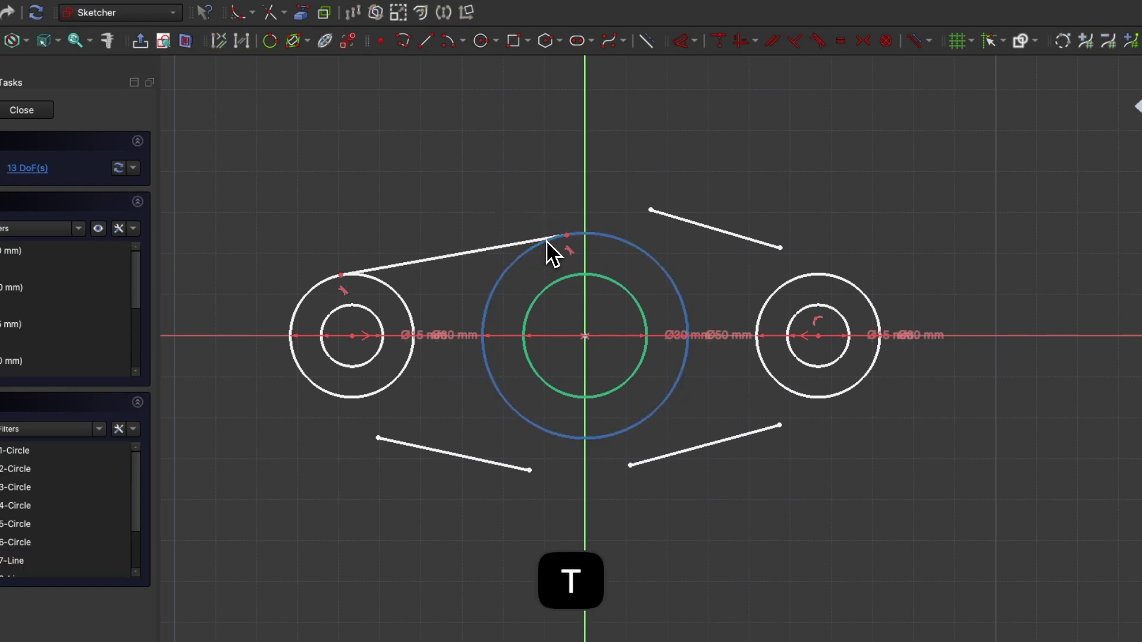
# Make the upper-right line tangent at its endpoints to the central 50 mm circle and the right 30 mm circle.
pyautogui.click(632, 250)
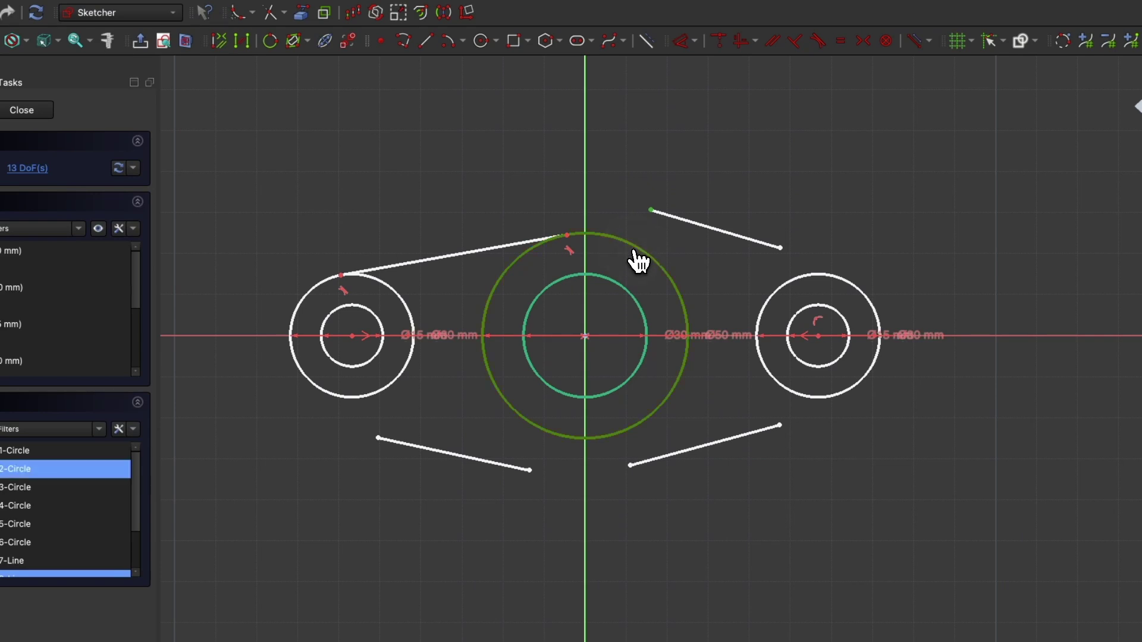
pyautogui.press('t')
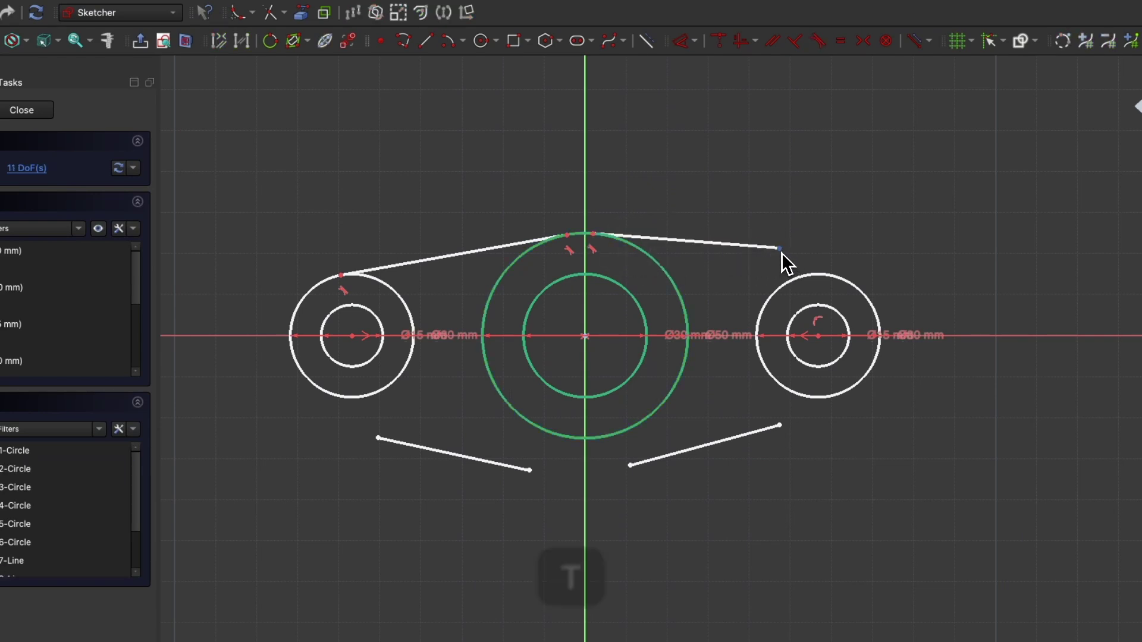
pyautogui.click(780, 249)
pyautogui.click(808, 276)
pyautogui.press('t')
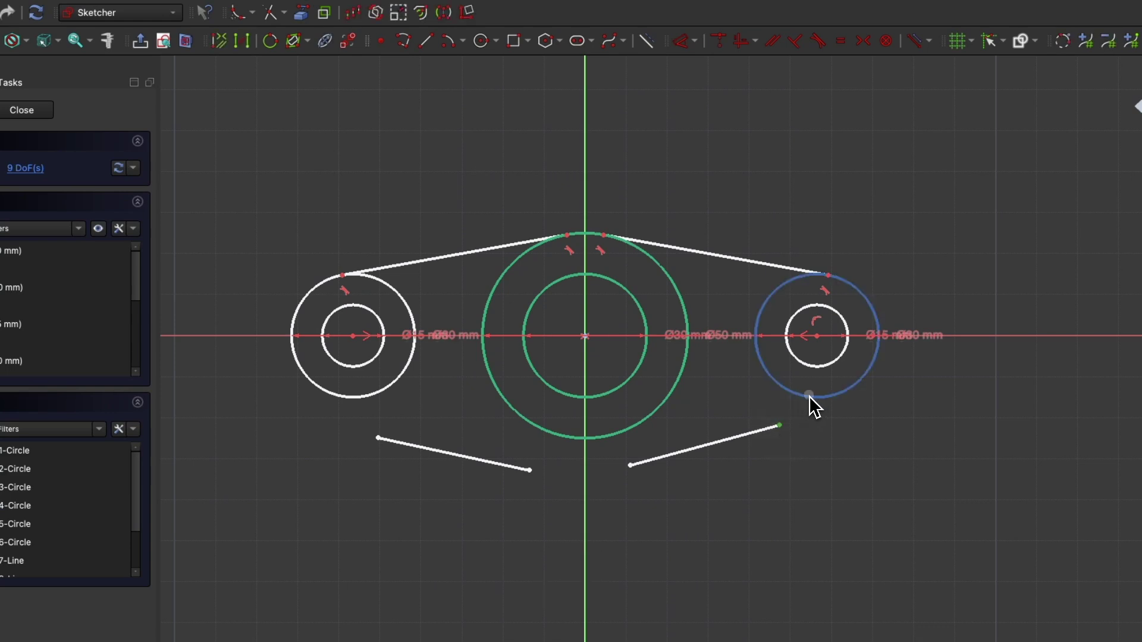
# Make the lower-right line tangent at its endpoints to the right 30 mm circle and the central 50 mm circle.
pyautogui.click(809, 395)
pyautogui.click(773, 424)
pyautogui.press('t')
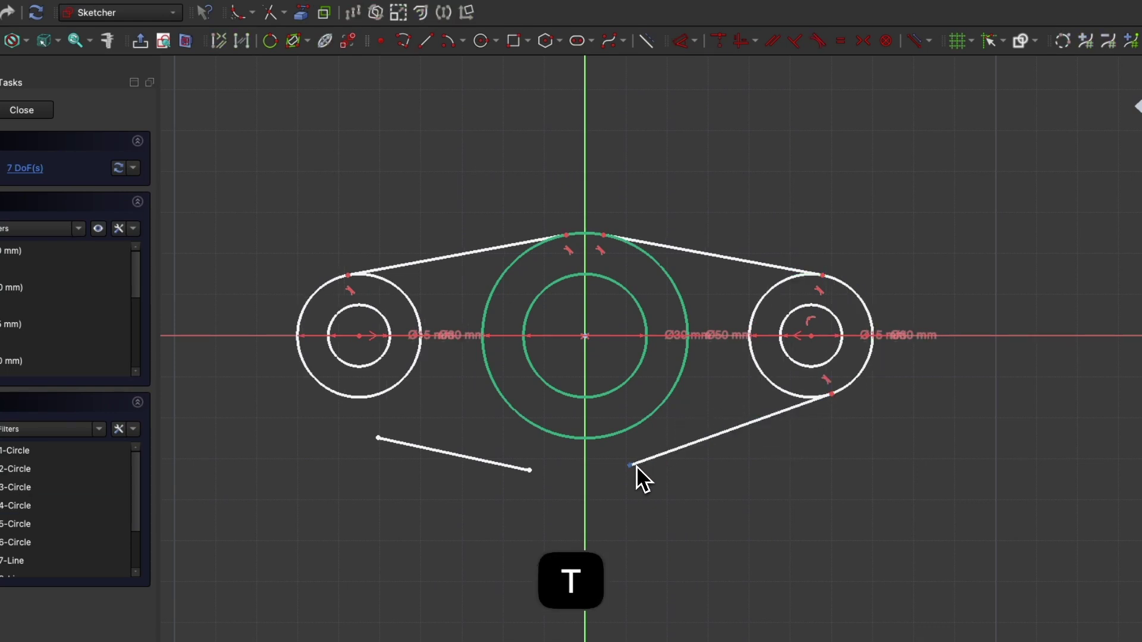
pyautogui.click(629, 451)
pyautogui.press('t')
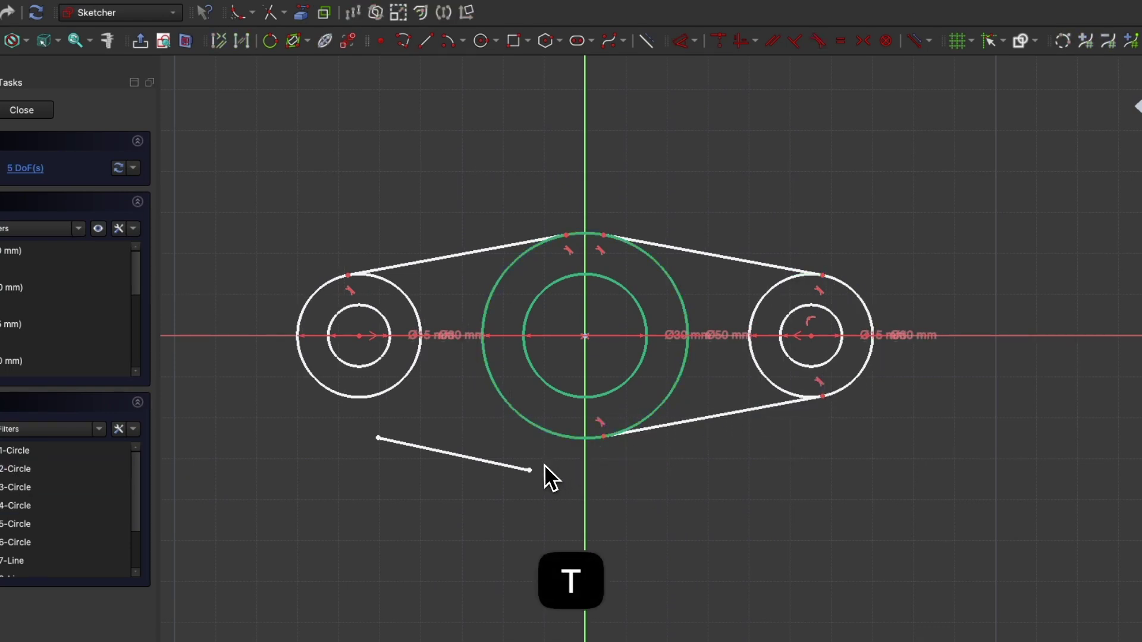
# Make the lower-left line tangent at its endpoints to the central 50 mm circle and the left 30 mm circle.
pyautogui.click(530, 470)
pyautogui.click(546, 434)
pyautogui.press('t')
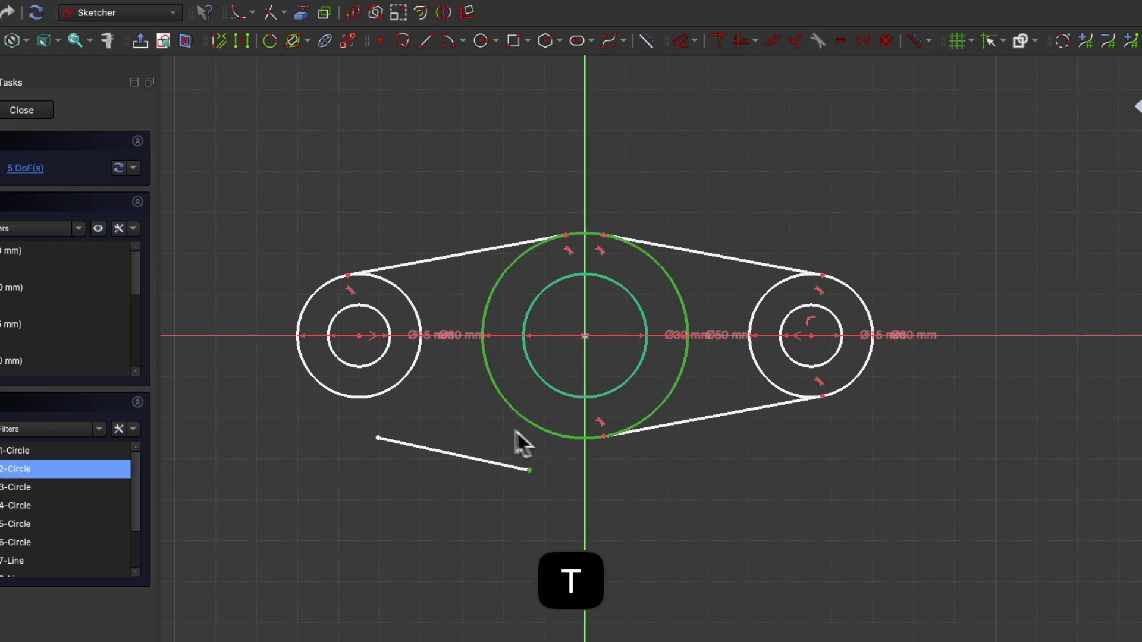
pyautogui.click(380, 440)
pyautogui.click(376, 397)
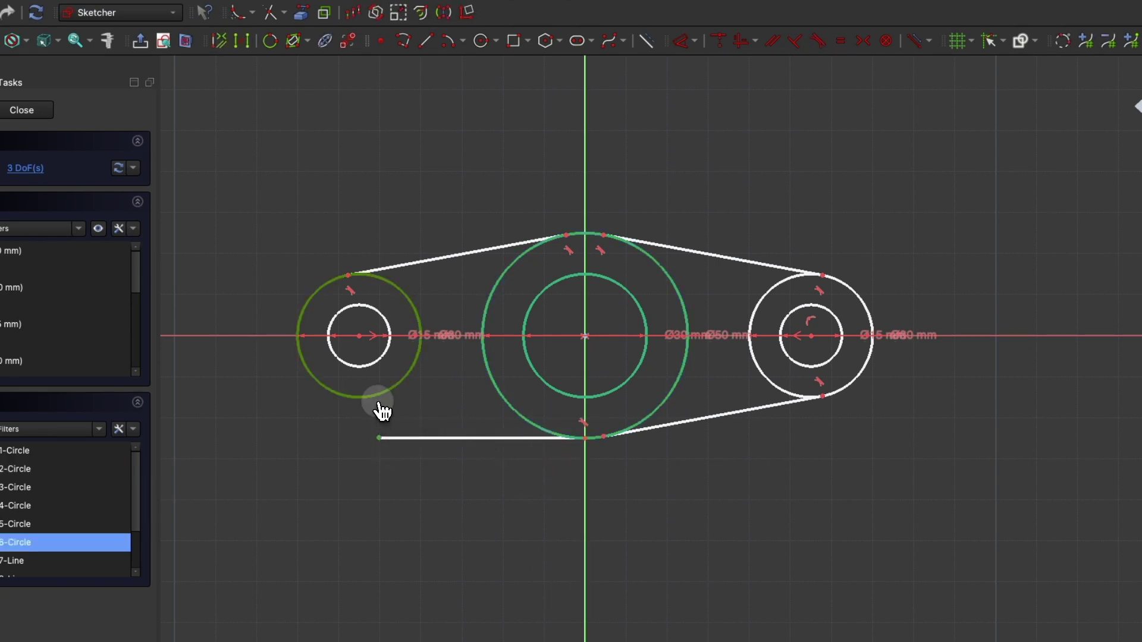
pyautogui.press('t')
pyautogui.click(415, 414)
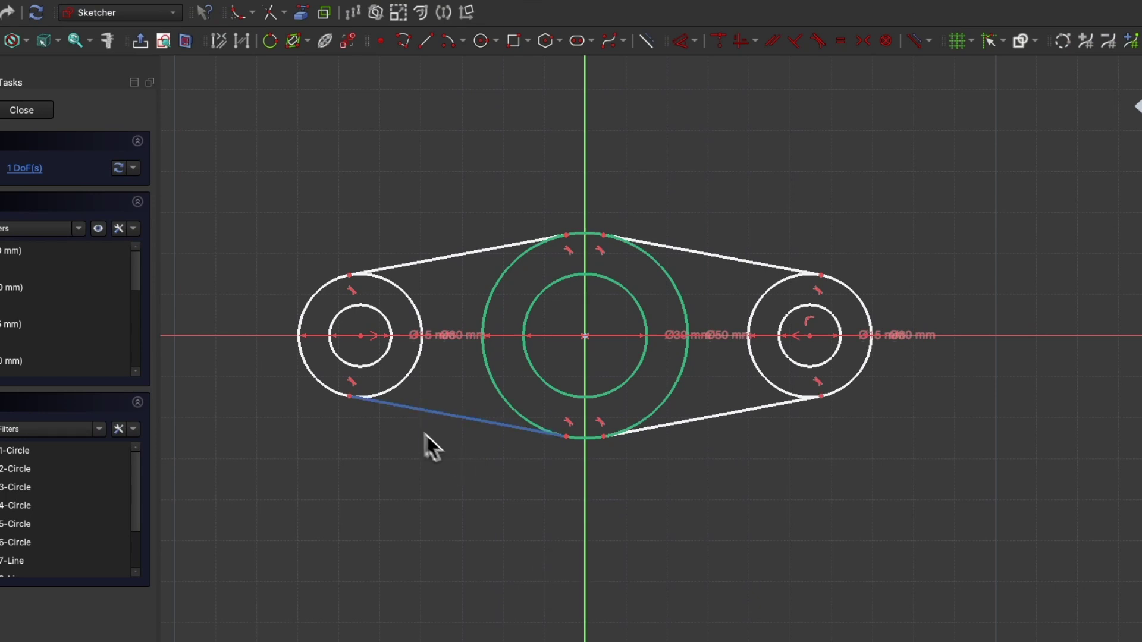
# Dimension the horizontal distance between the centres of the left and right circle pairs as 120 mm.
pyautogui.click(365, 339)
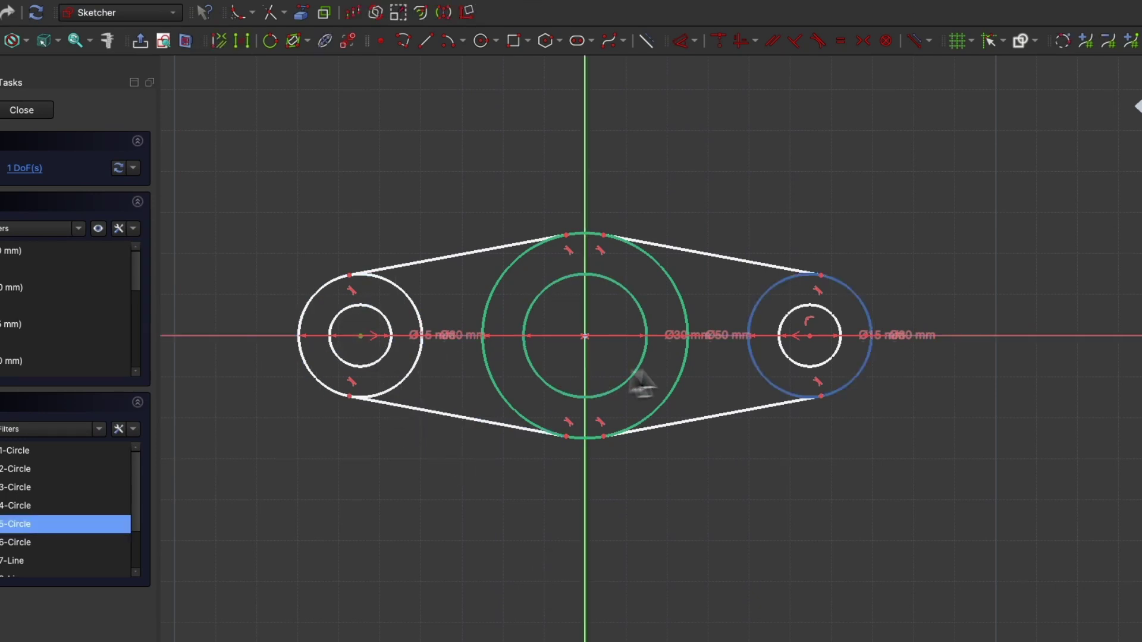
pyautogui.click(811, 337)
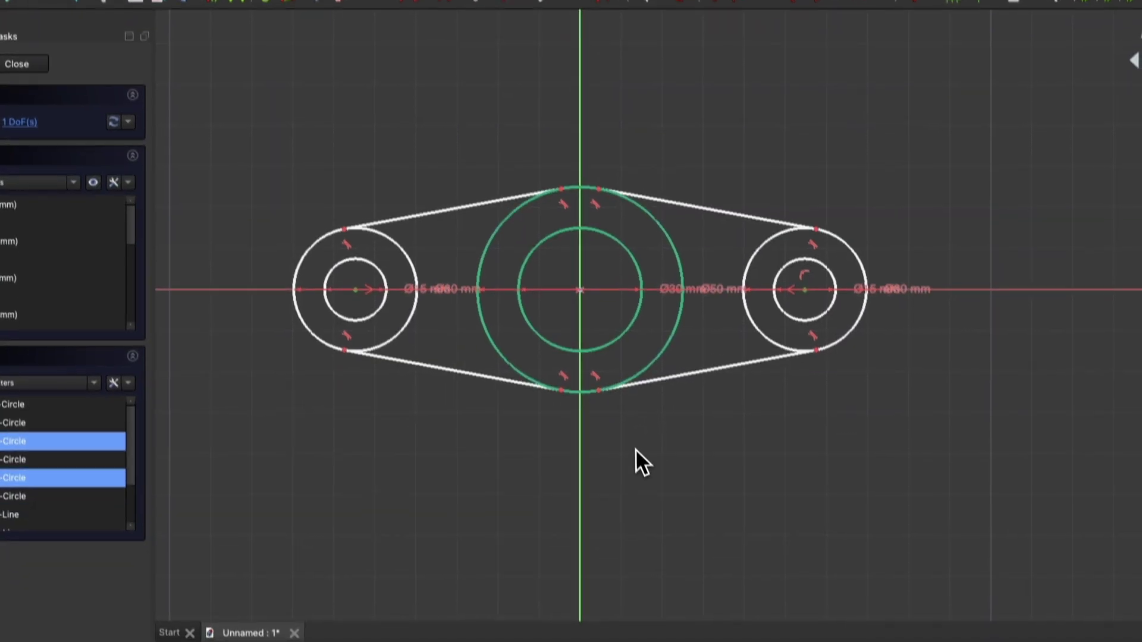
pyautogui.press('d')
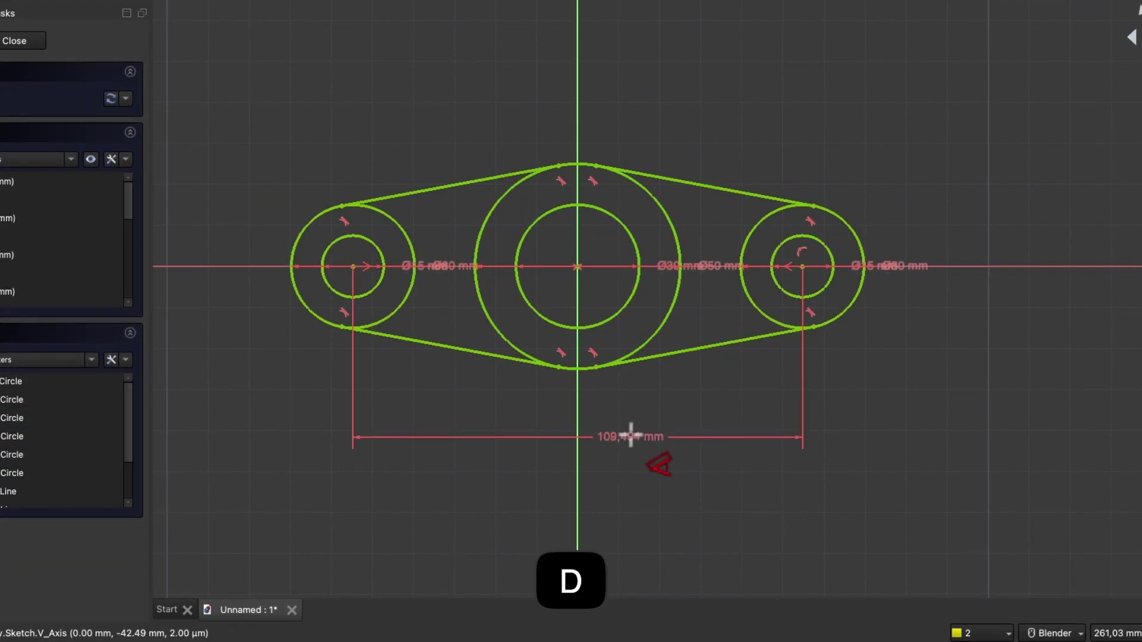
pyautogui.click(631, 435)
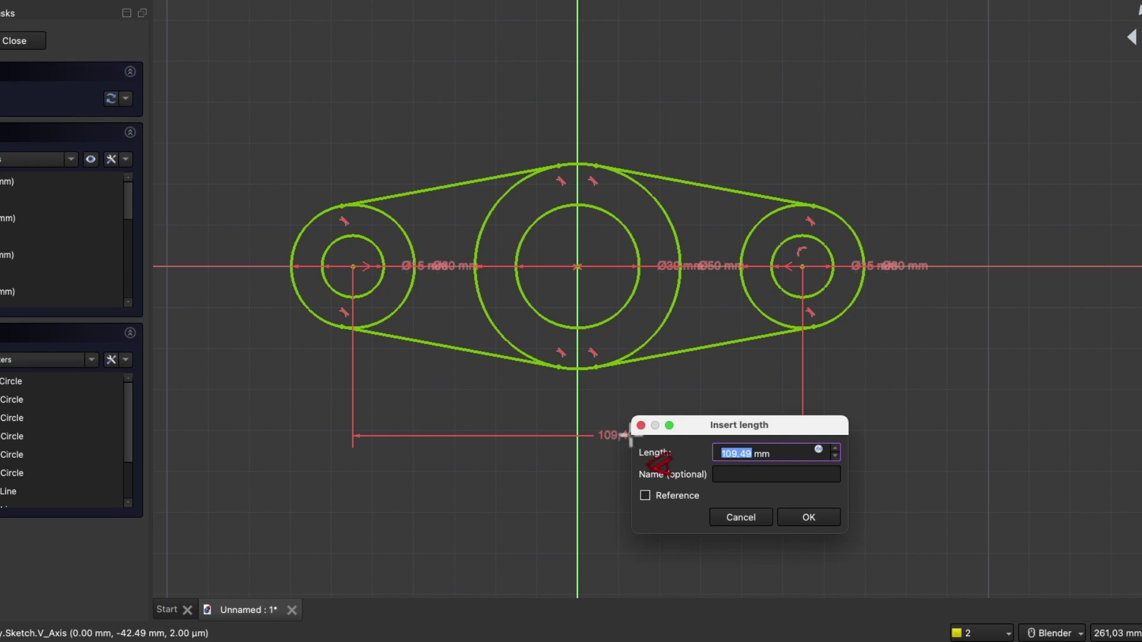
pyautogui.write('12')
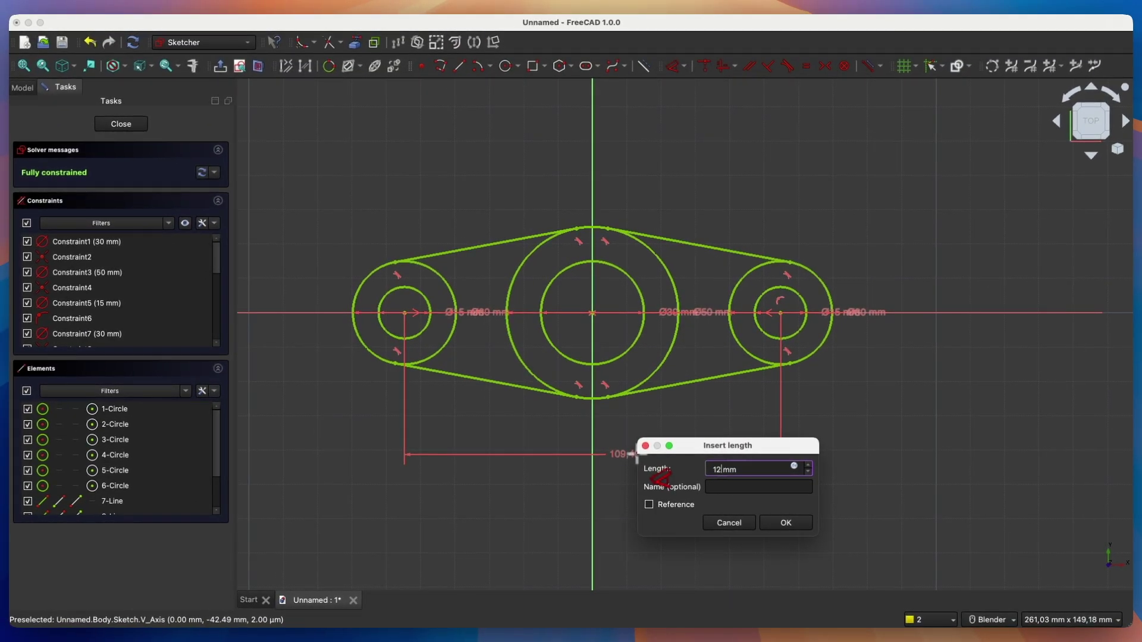
pyautogui.write('0')
pyautogui.press('Return')
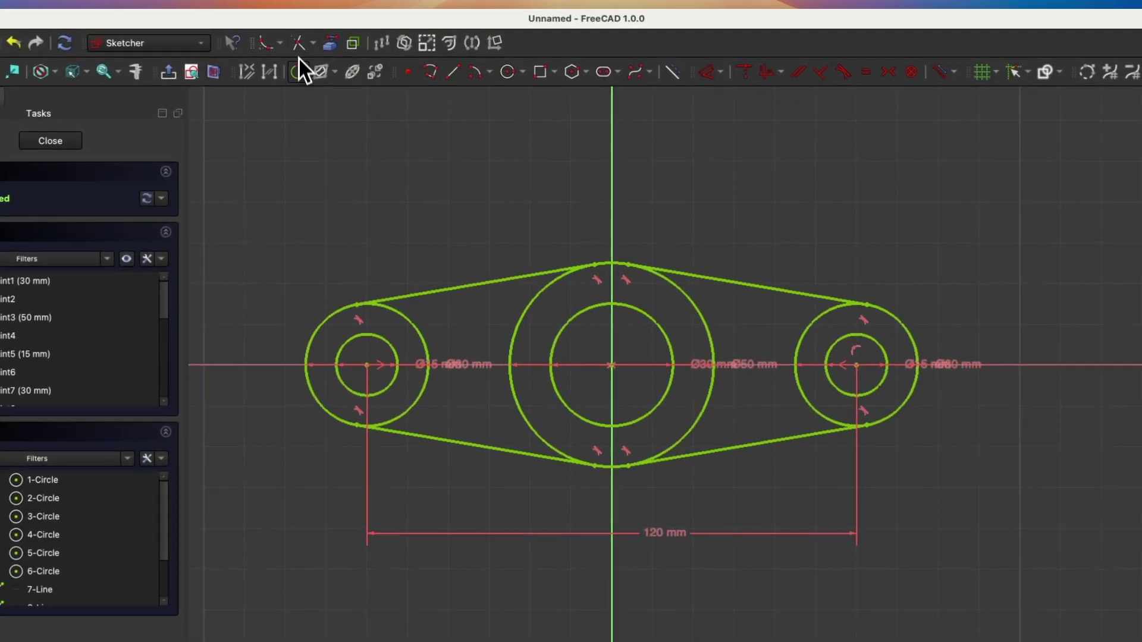
# Trim the inner portions of both 30 mm side circles and both side portions of the central 50 mm circle, leaving only the outer contour.
pyautogui.click(299, 57)
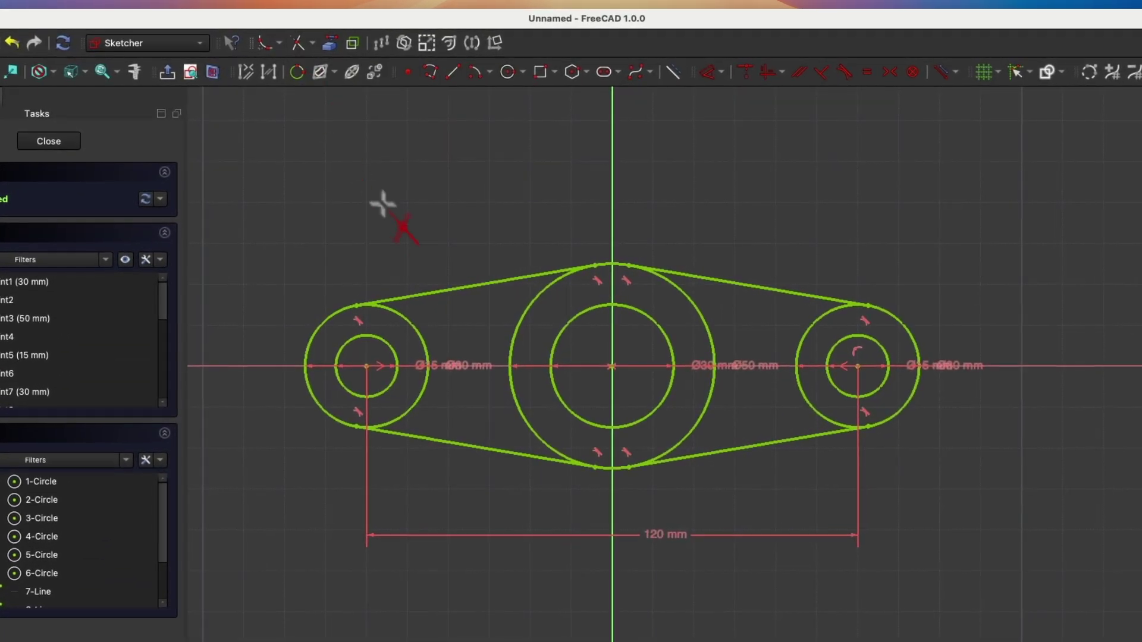
pyautogui.click(419, 324)
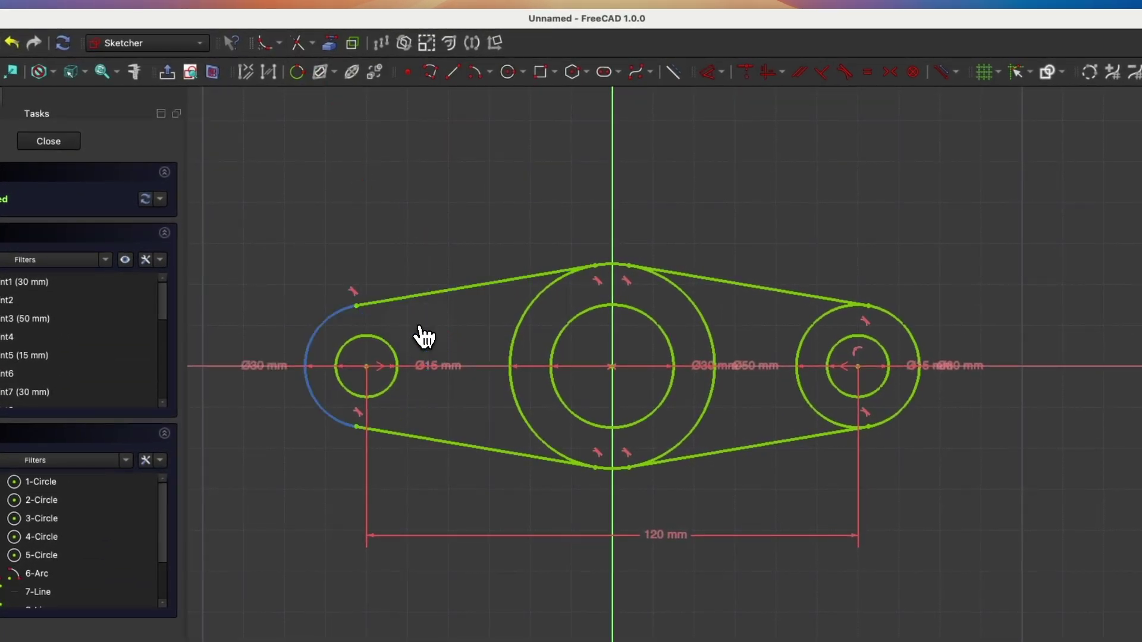
pyautogui.click(536, 302)
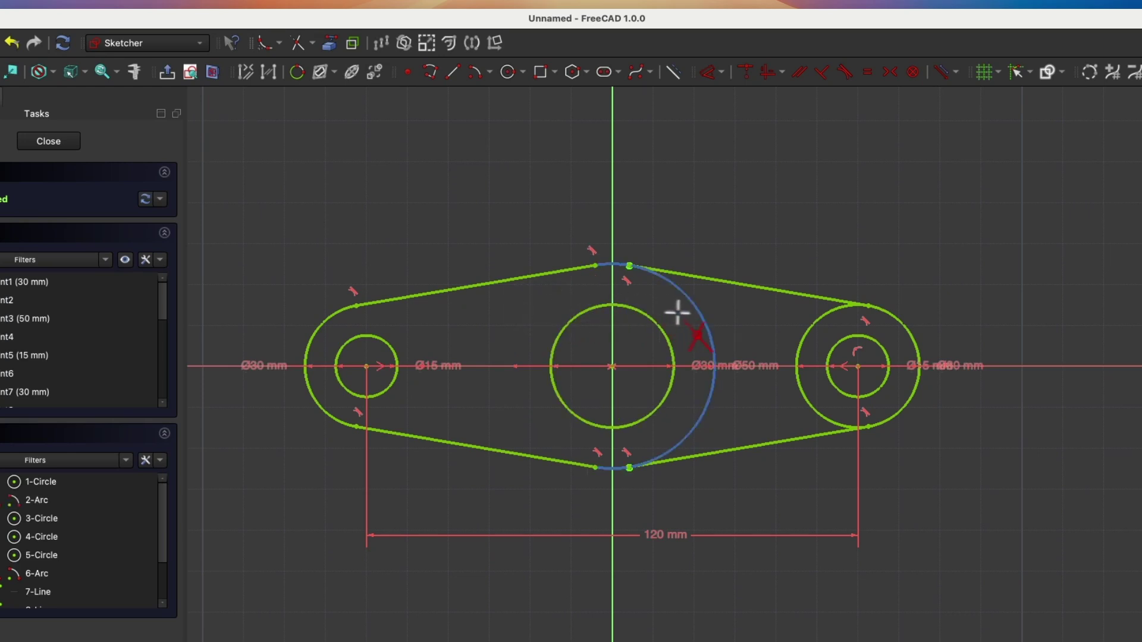
pyautogui.click(697, 317)
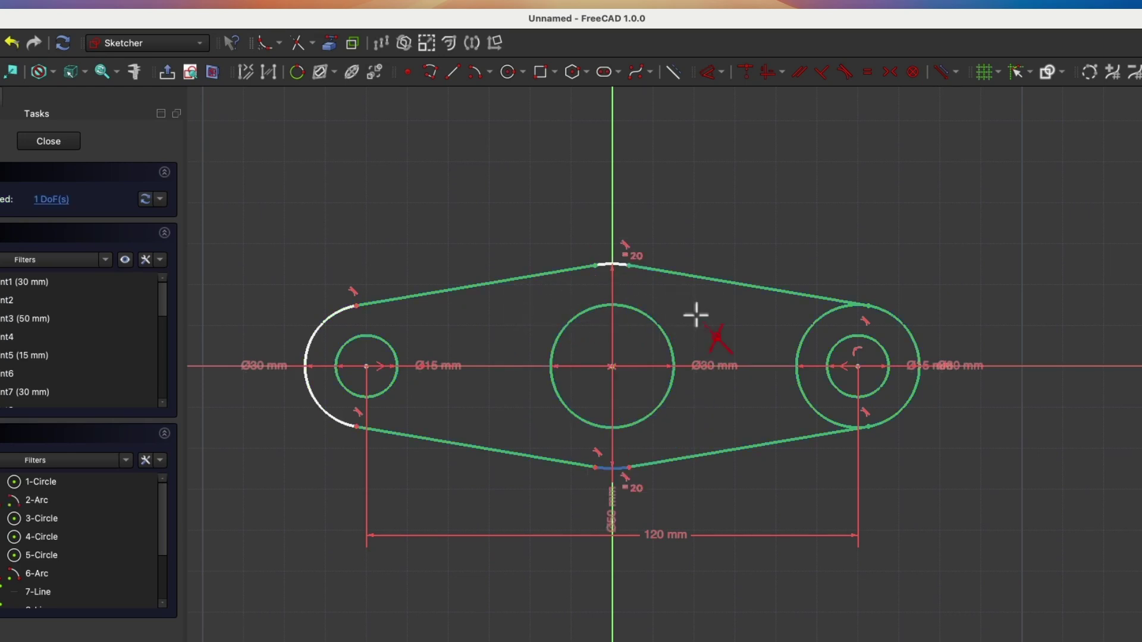
pyautogui.click(799, 323)
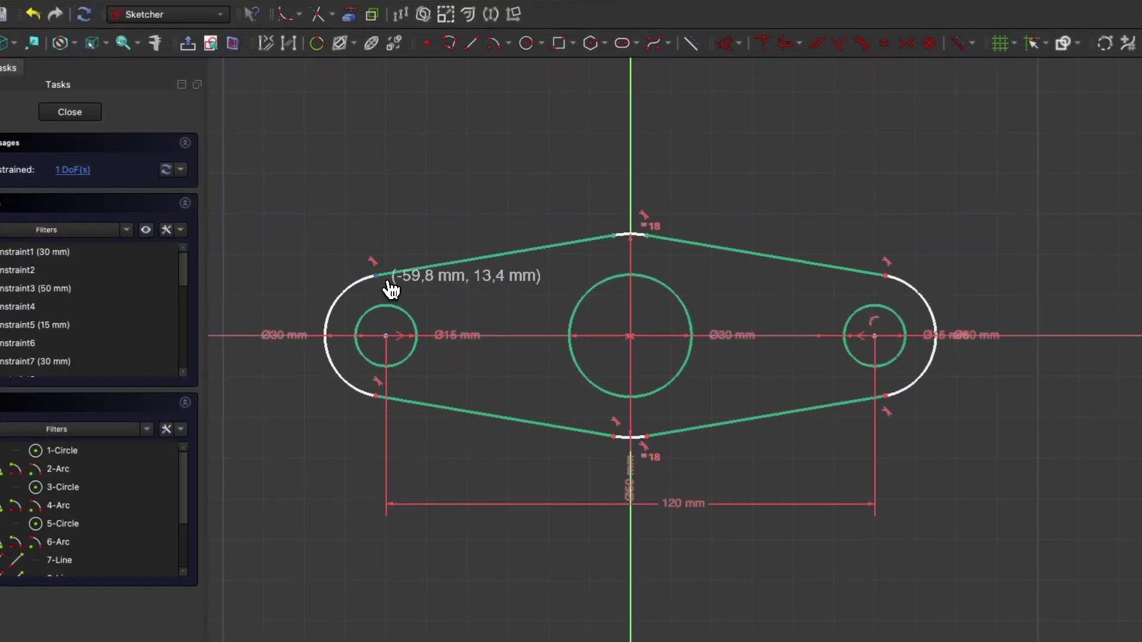
pyautogui.press('Escape')
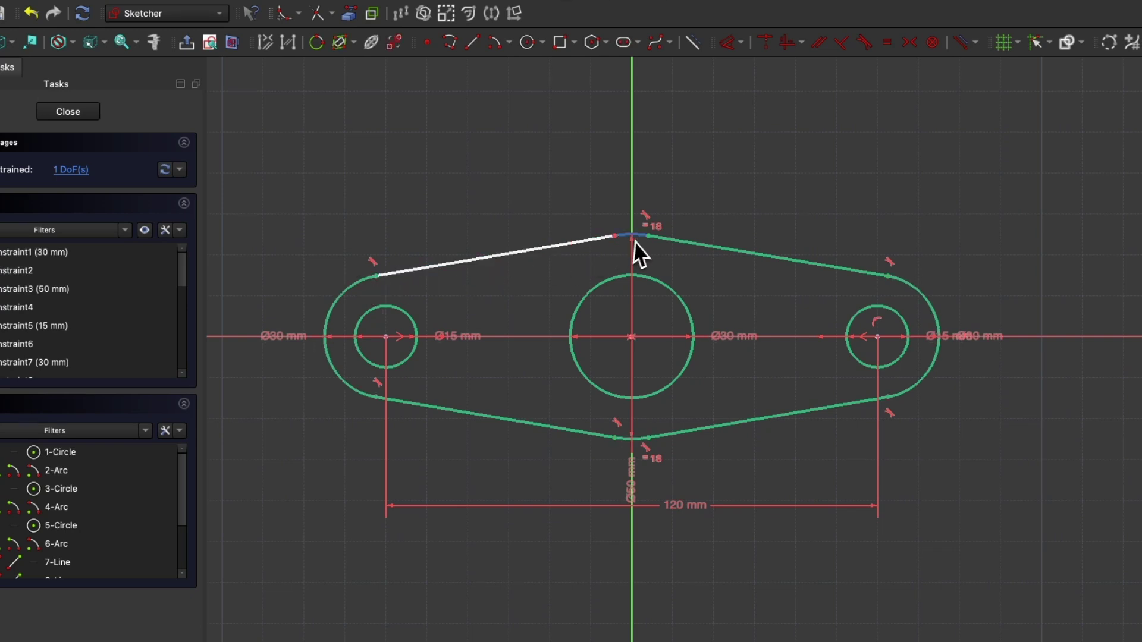
# Shift the short top arc's left endpoint to test its freedom, and constrain the arc's two endpoints to be horizontally aligned.
pyautogui.moveTo(623, 240); pyautogui.dragTo(604, 254)
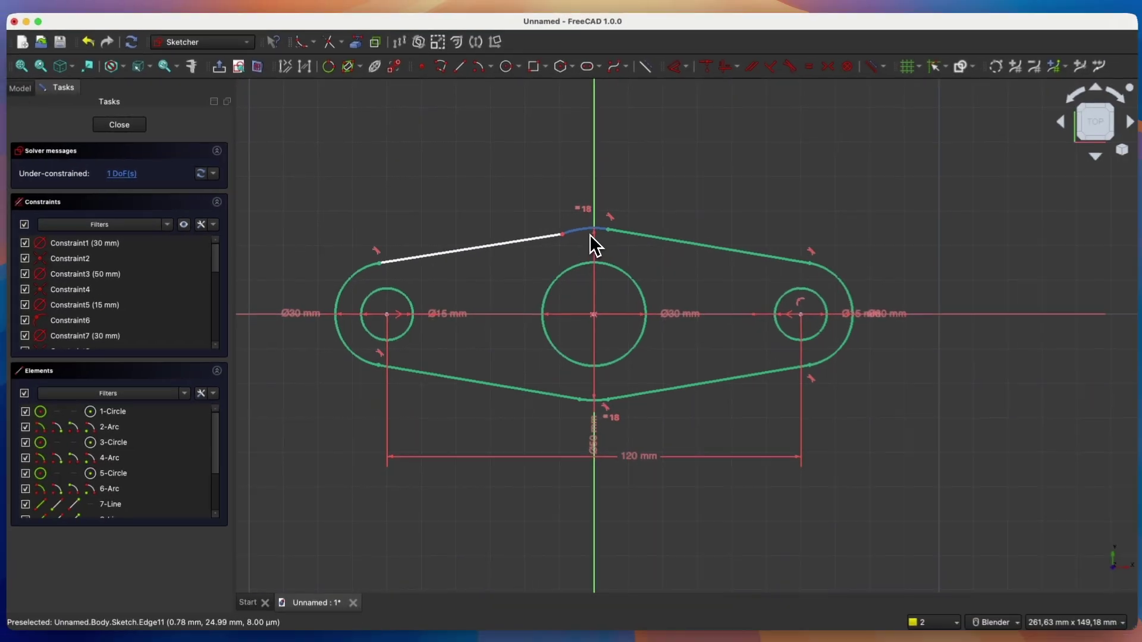
pyautogui.click(581, 234)
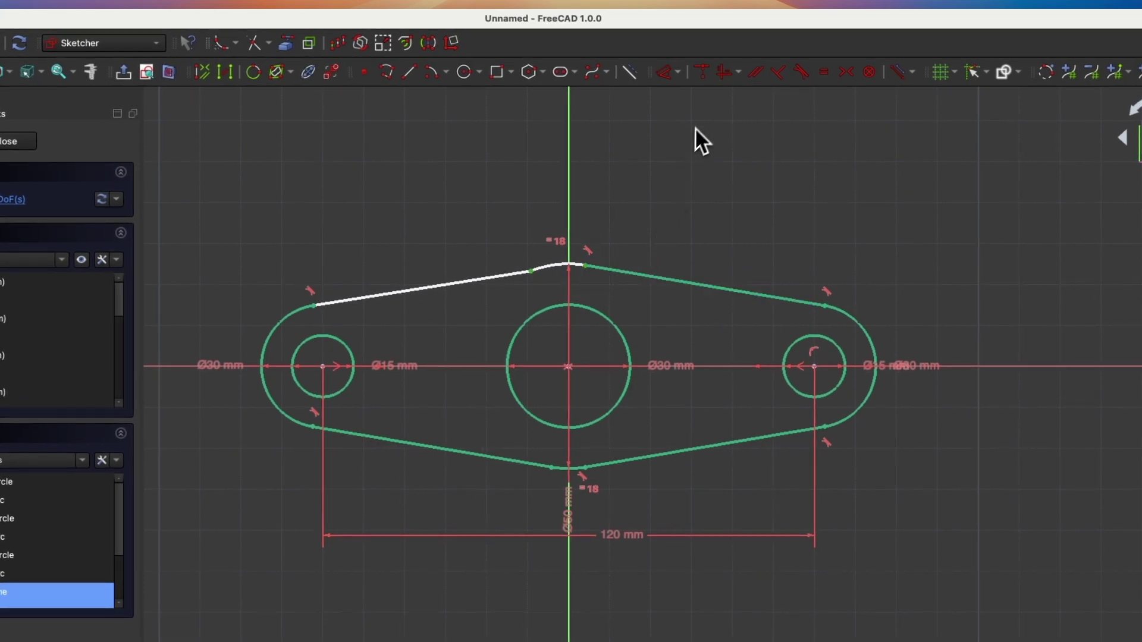
pyautogui.click(725, 79)
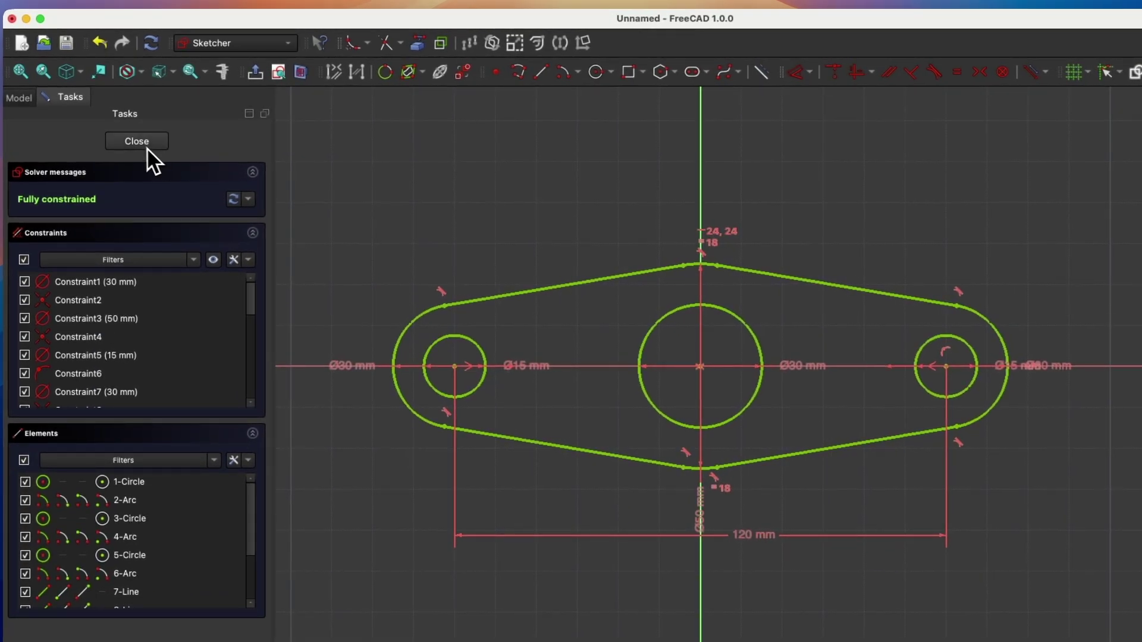
# Close the flange sketch and pad it to a length of 10 mm.
pyautogui.click(139, 145)
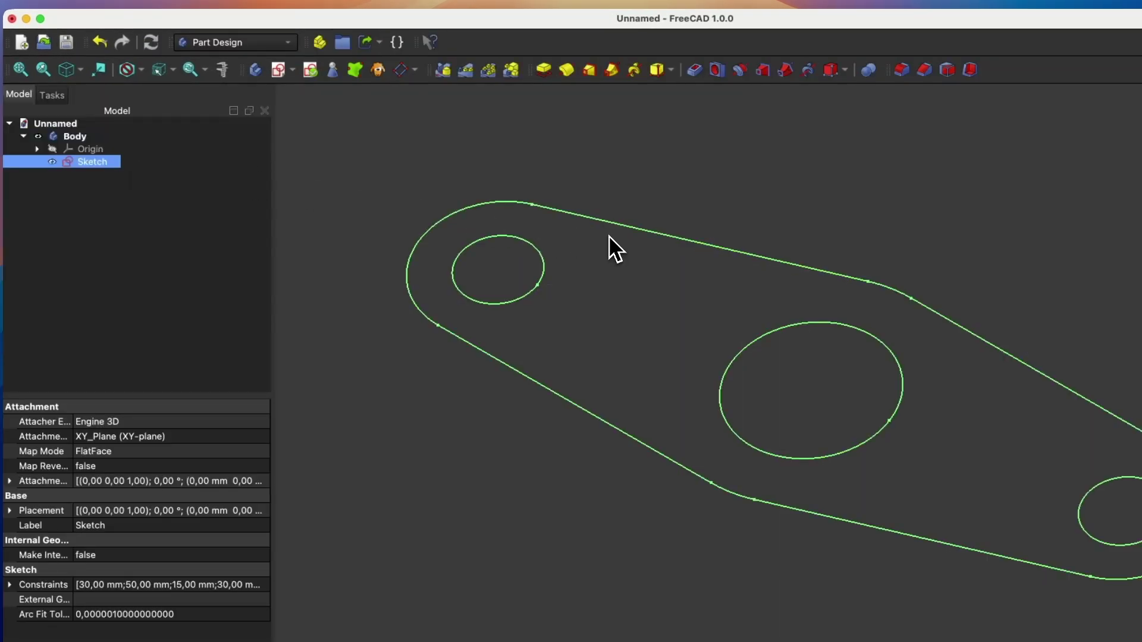
pyautogui.click(546, 76)
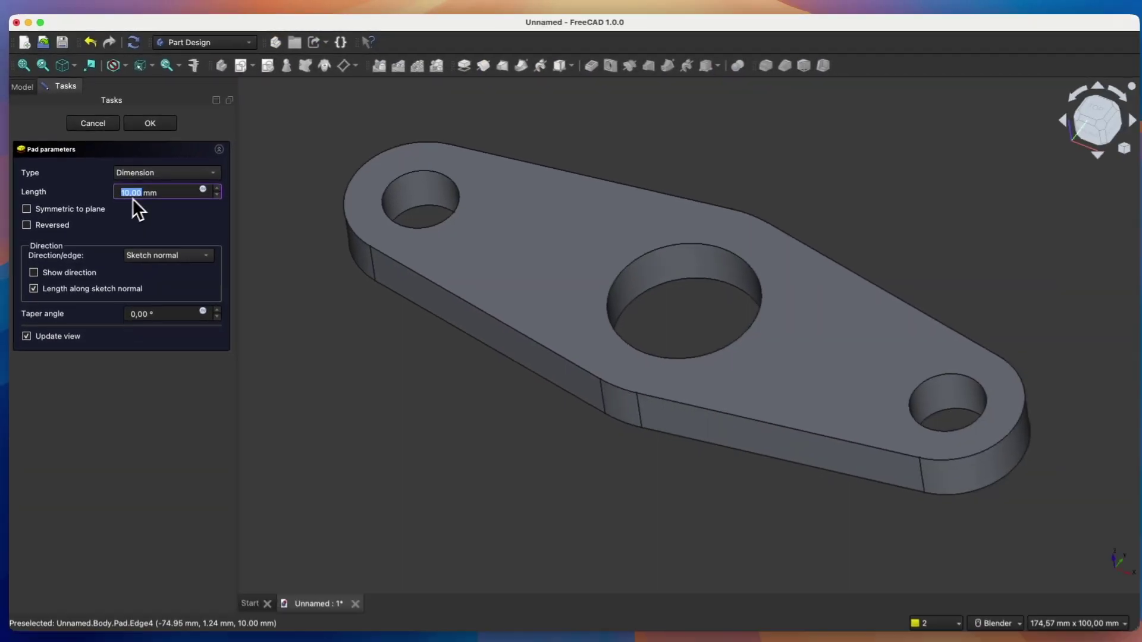
pyautogui.scroll(1, 132, 192)
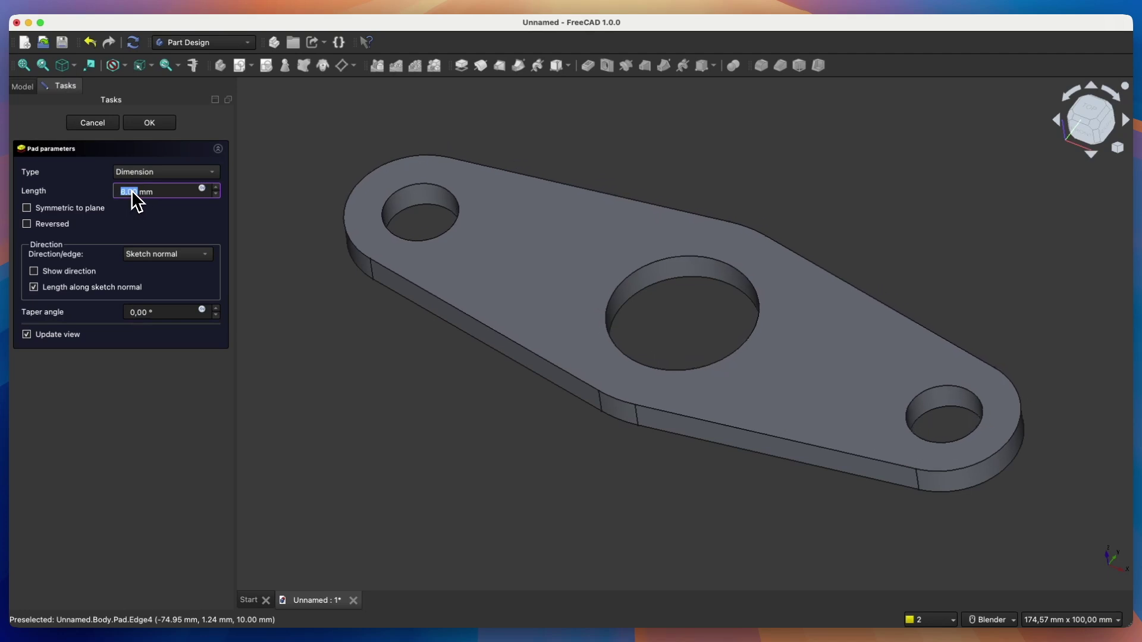
pyautogui.scroll(-1, 130, 191)
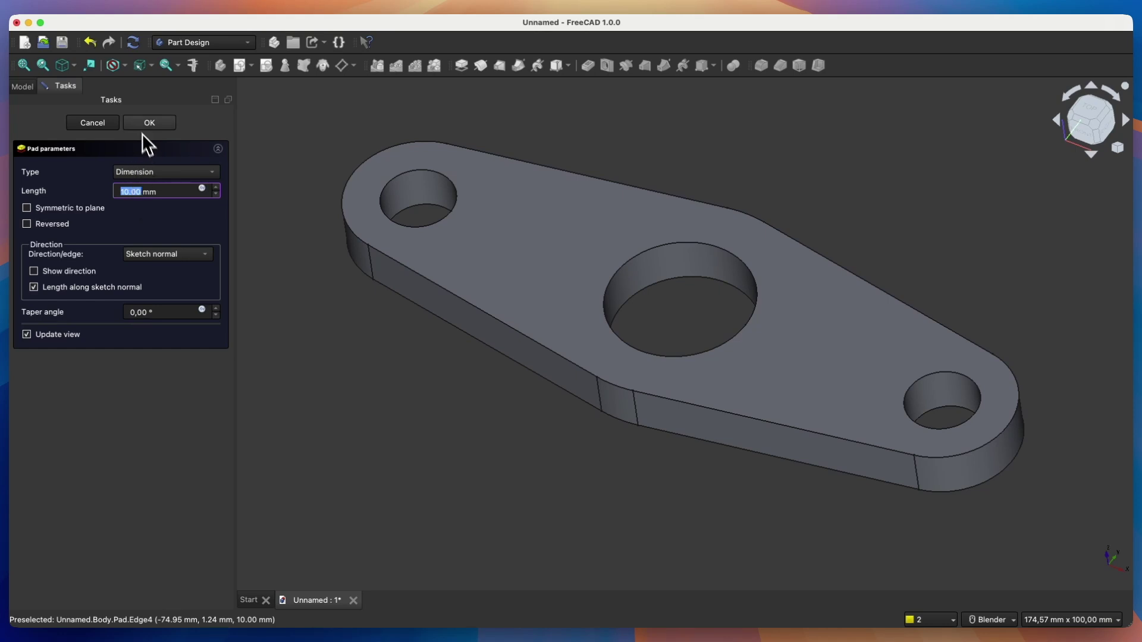
pyautogui.click(149, 123)
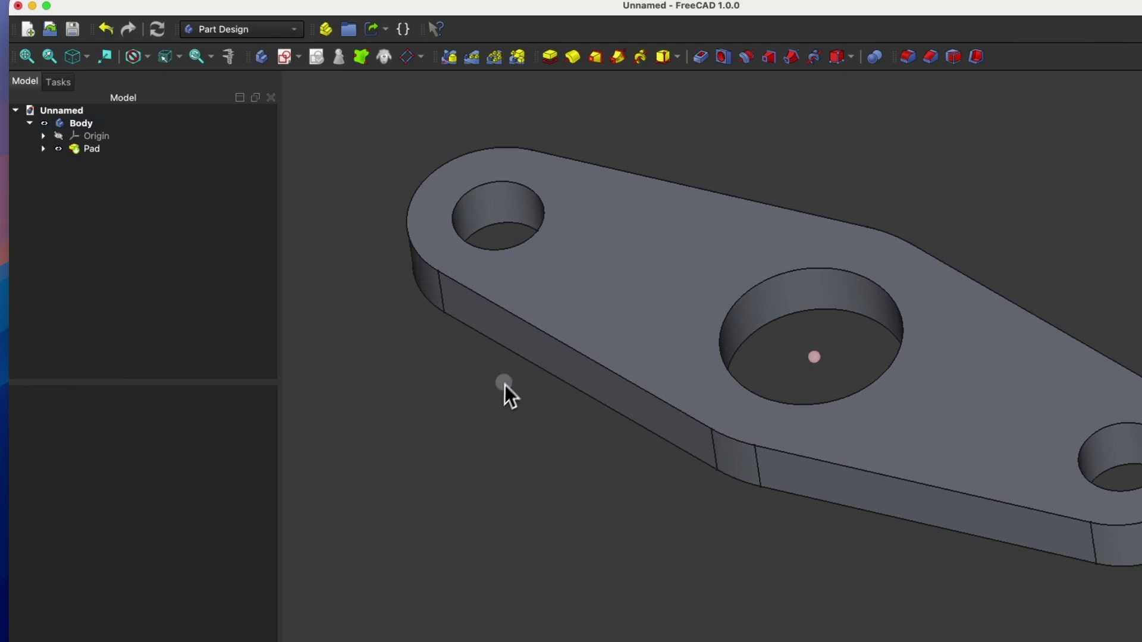
# Create a new sketch on the plate's top face and toggle the sketch's section view.
pyautogui.hscroll(-5, 509, 387)
pyautogui.scroll(-5, 512, 386)
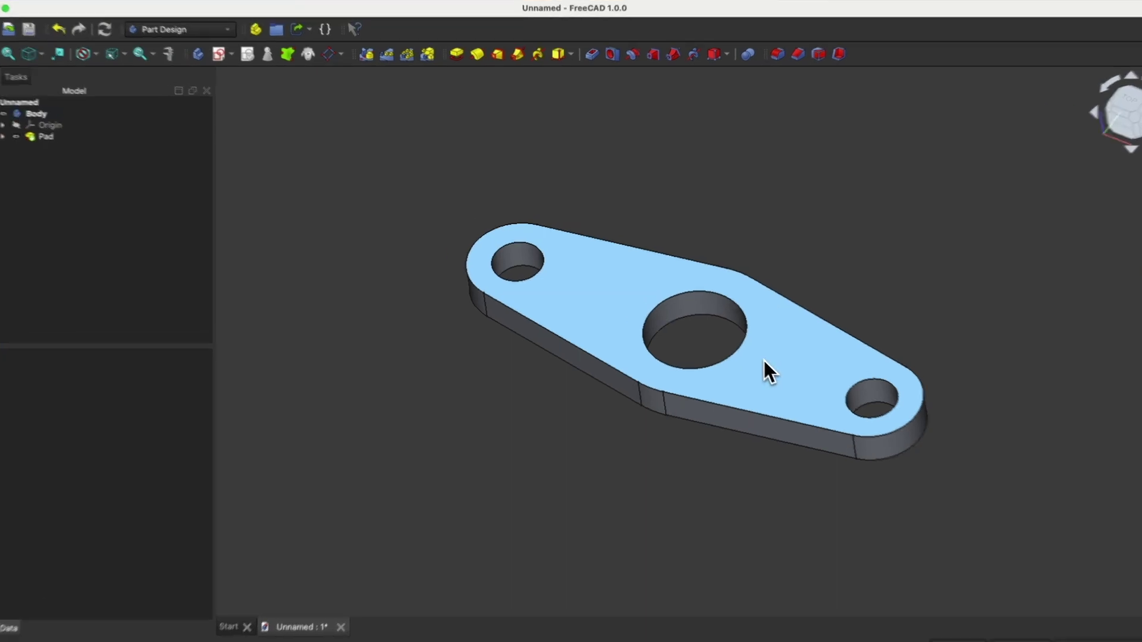
pyautogui.click(758, 364)
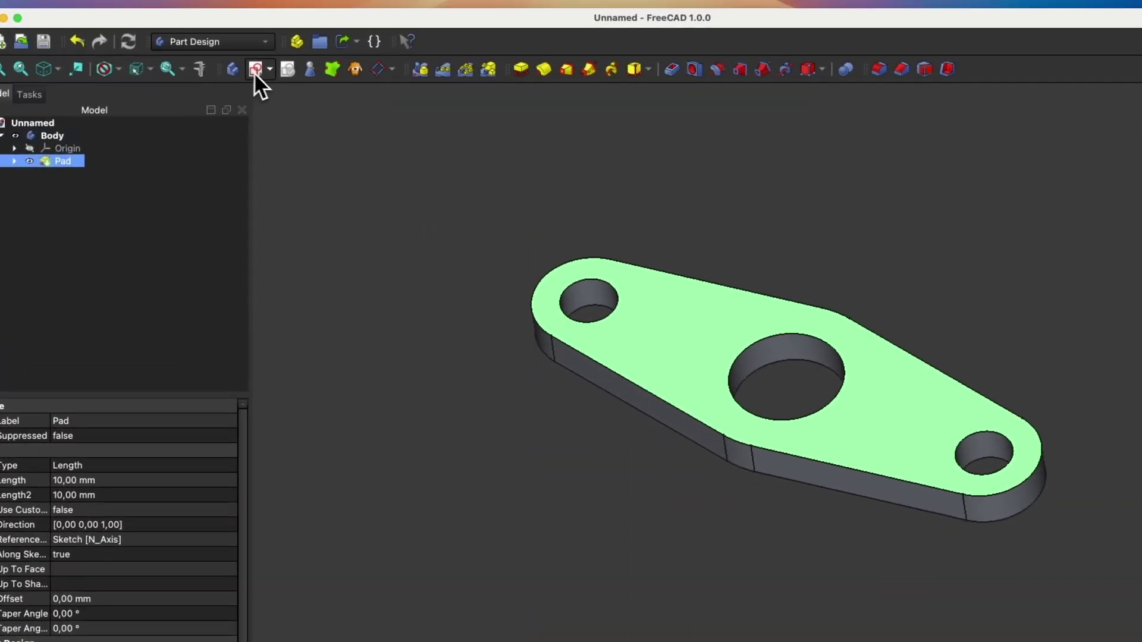
pyautogui.click(241, 61)
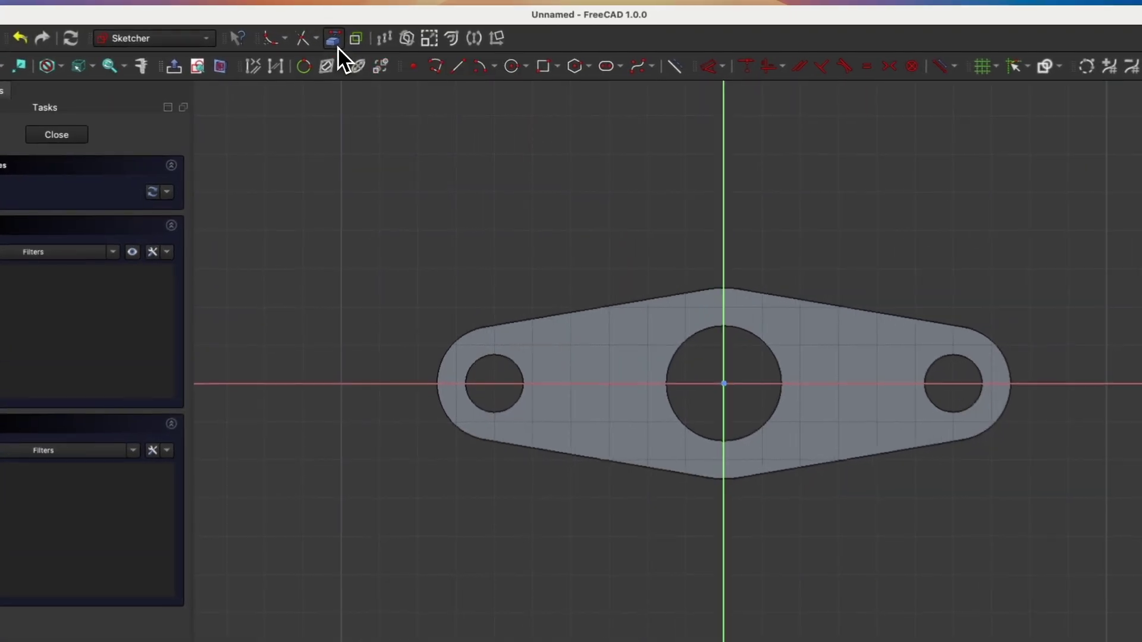
pyautogui.click(336, 65)
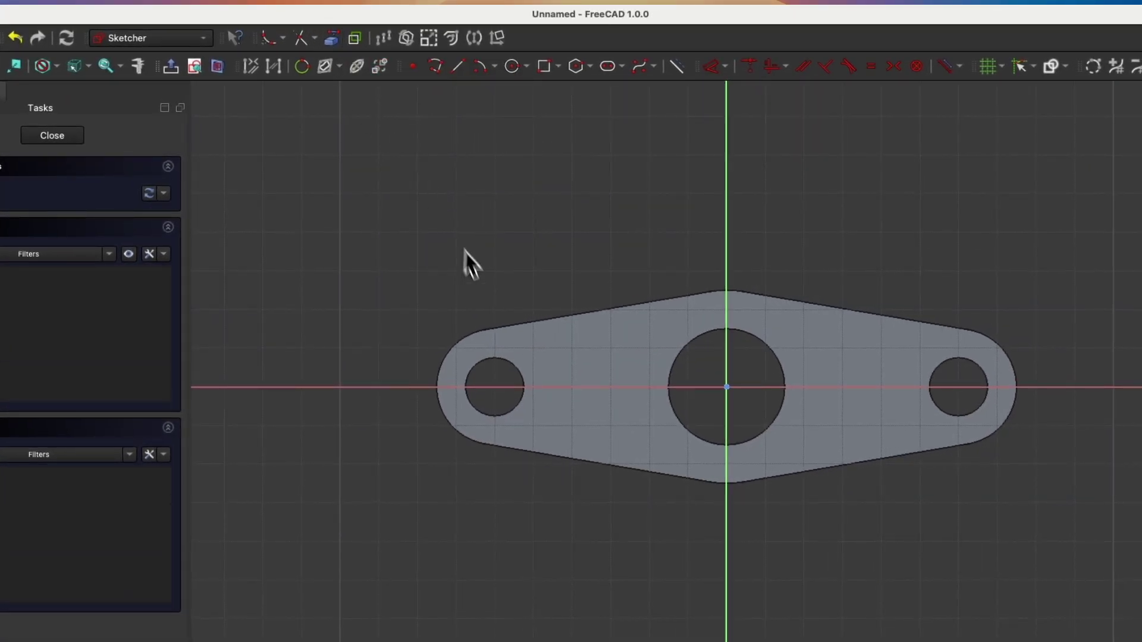
# Project the central hole's edge and the short top arc into the sketch, and draw an origin-centered 50 mm circle through the arc's right endpoint.
pyautogui.click(694, 343)
pyautogui.click(730, 292)
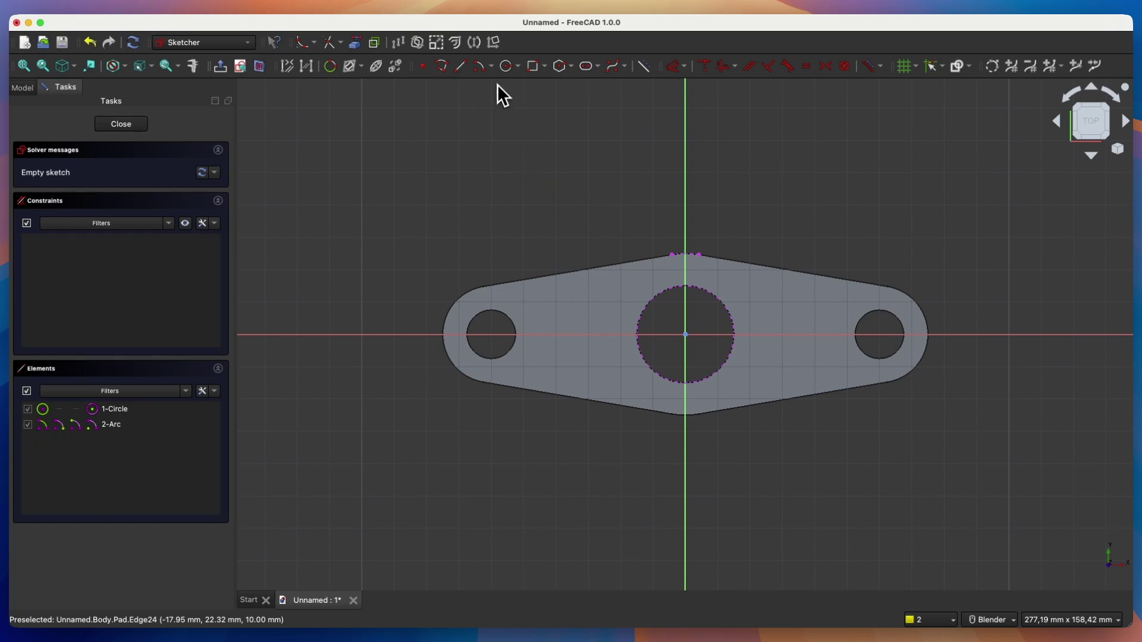
pyautogui.click(506, 66)
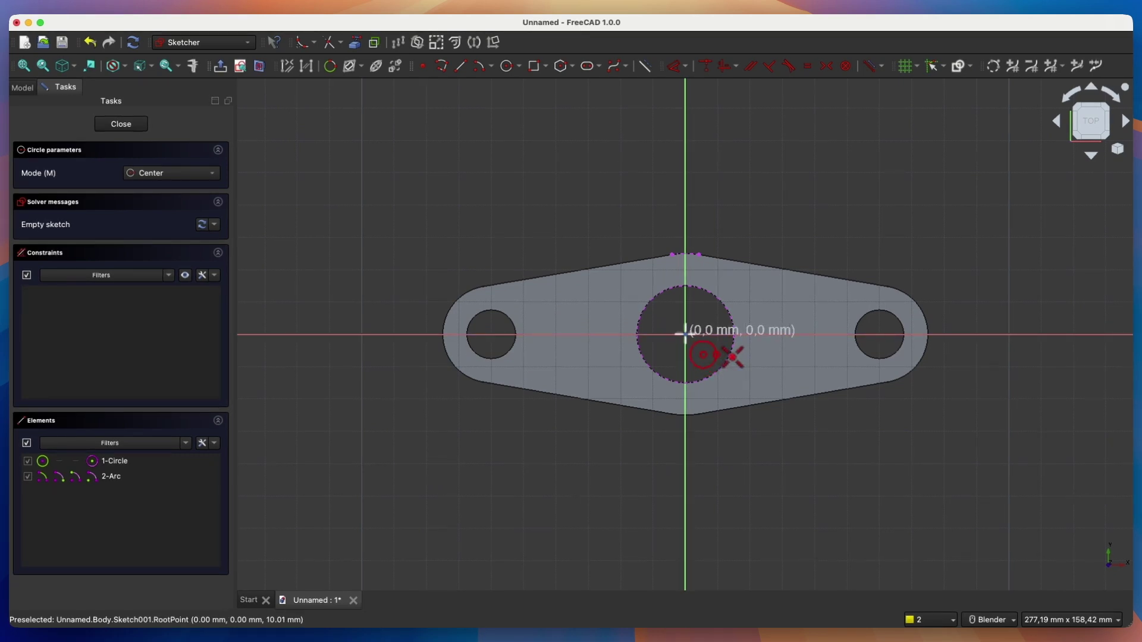
pyautogui.click(685, 335)
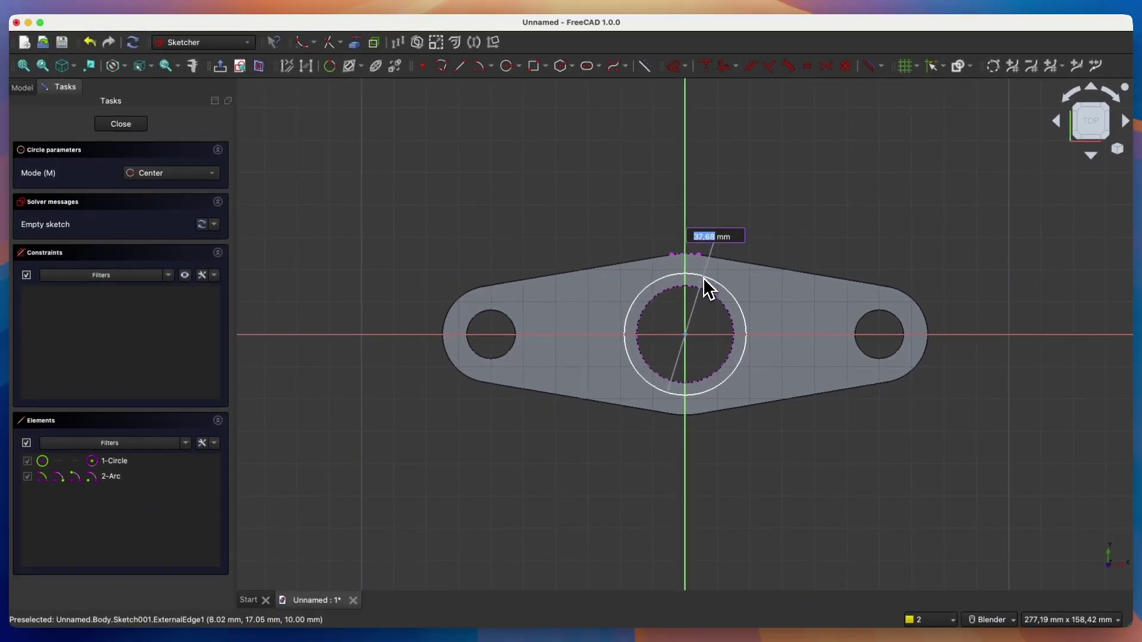
pyautogui.scroll(10, 694, 256)
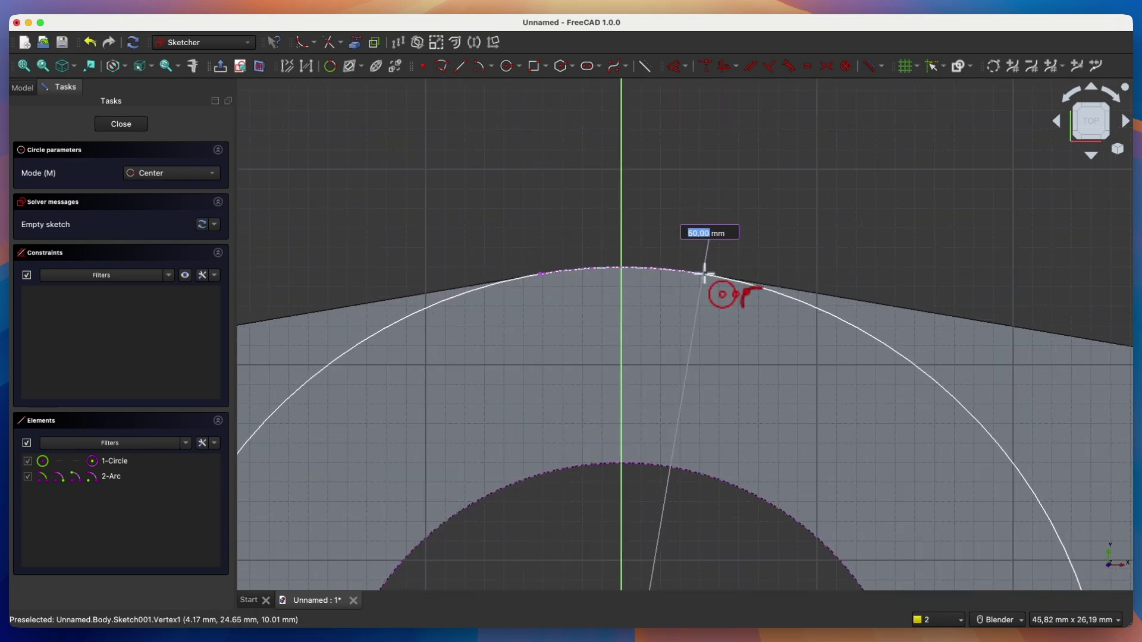
pyautogui.click(704, 273)
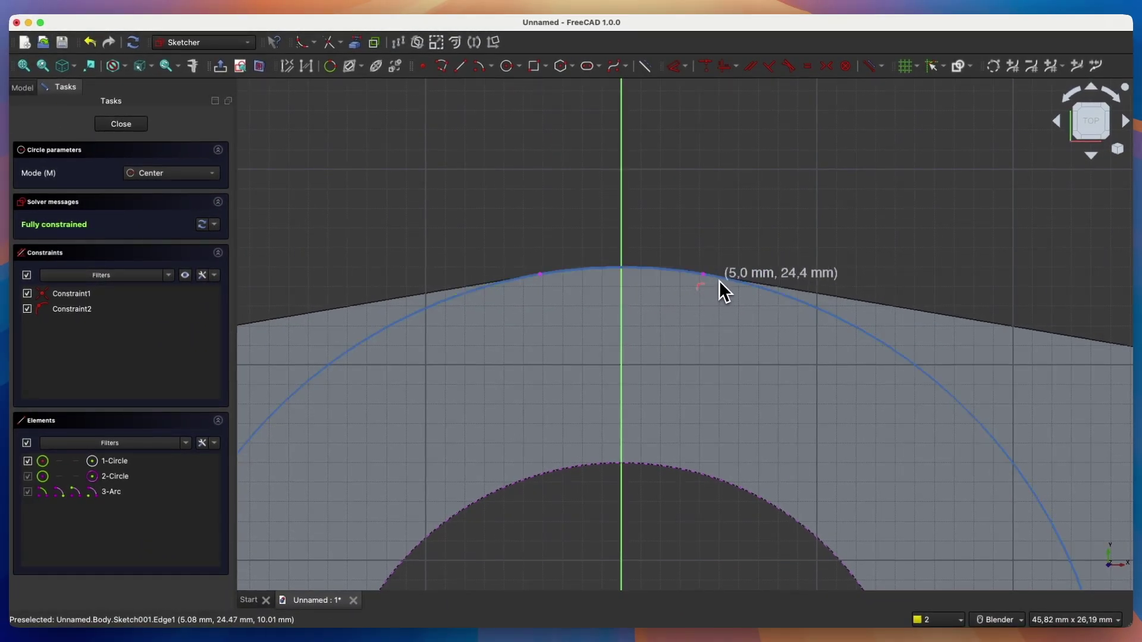
# Draw a second circle centered on the origin with a 30 mm diameter matching the projected central hole edge.
pyautogui.scroll(-4, 708, 273)
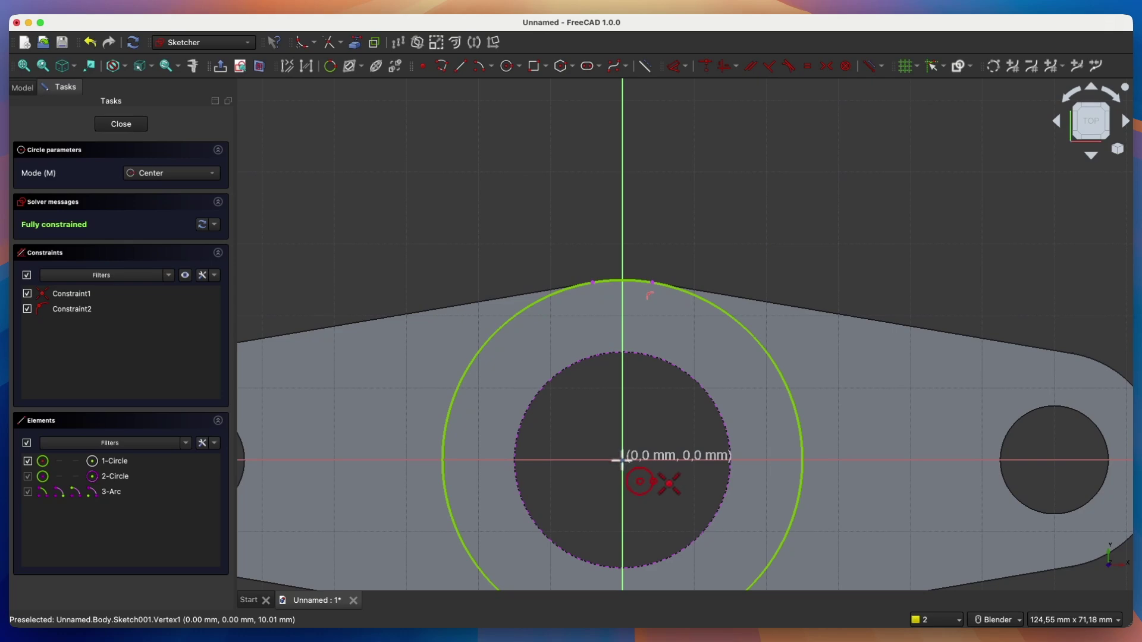
pyautogui.click(621, 459)
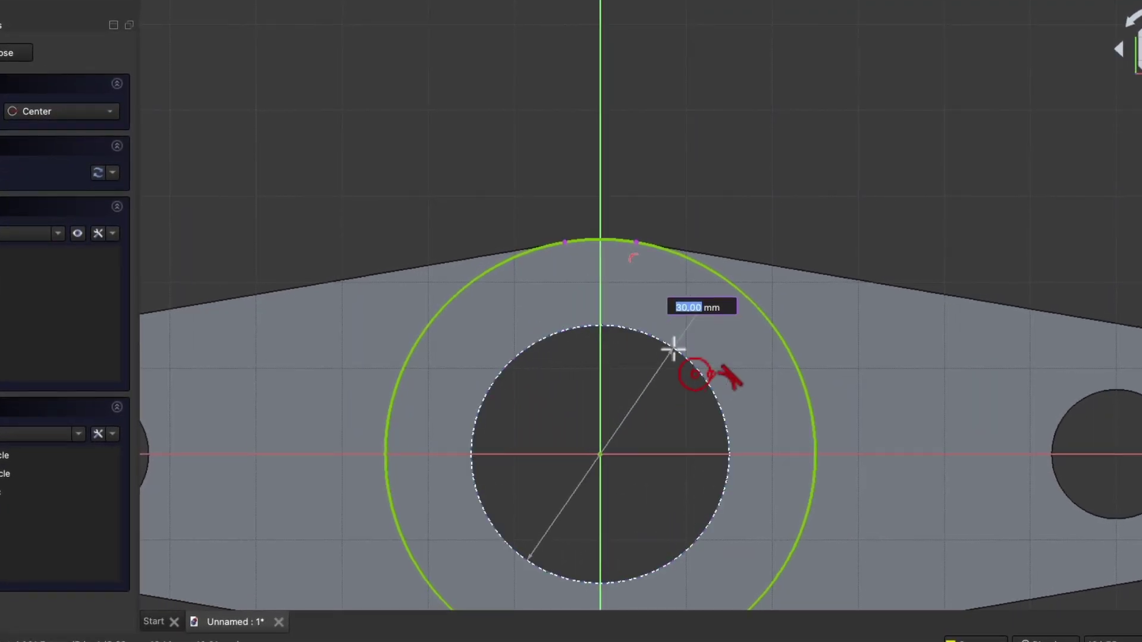
pyautogui.scroll(2, 675, 346)
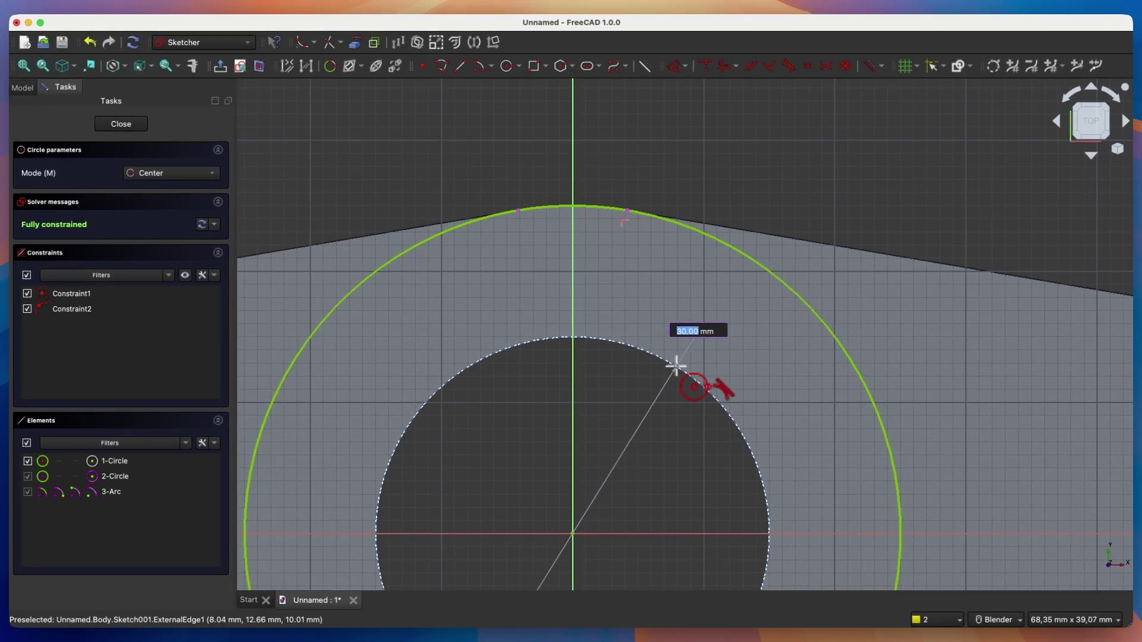
pyautogui.click(676, 367)
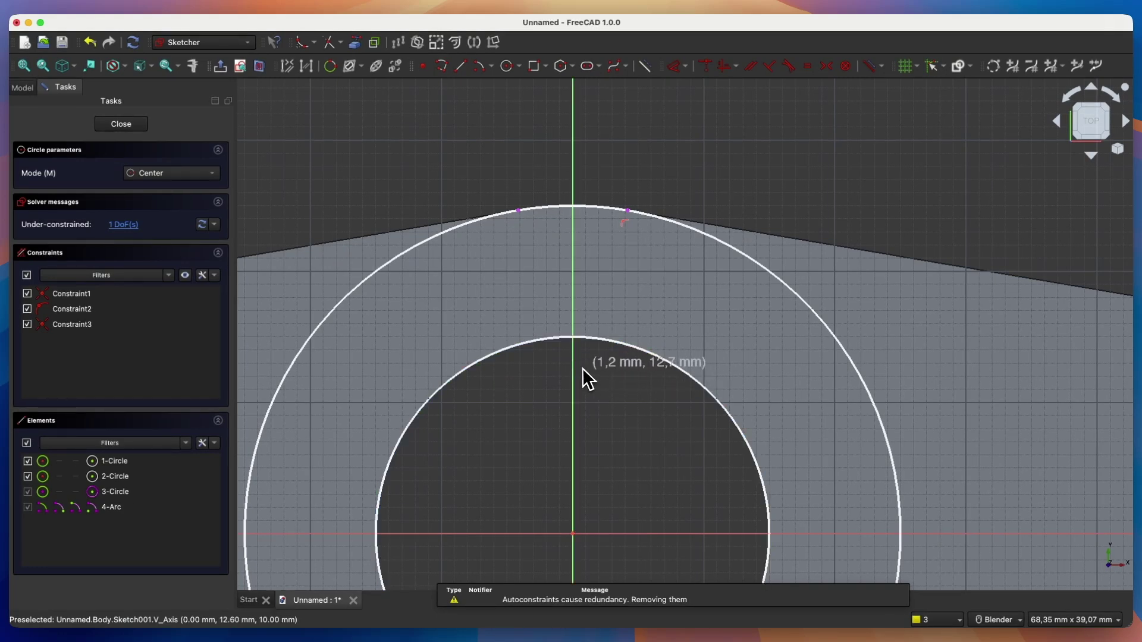
pyautogui.scroll(-2, 633, 383)
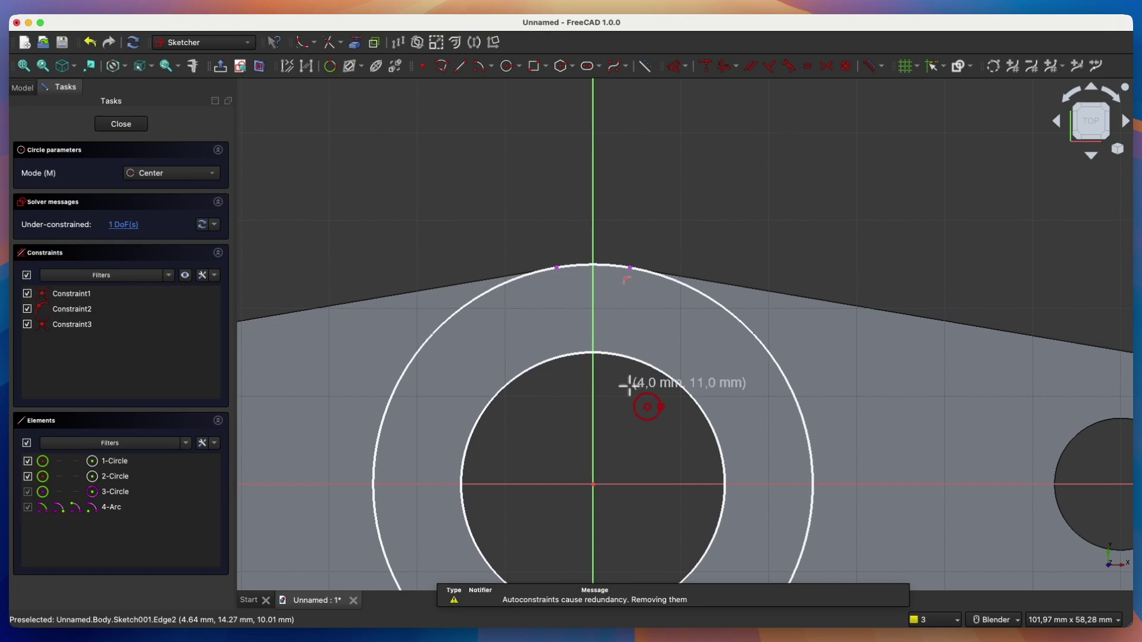
pyautogui.press('Escape')
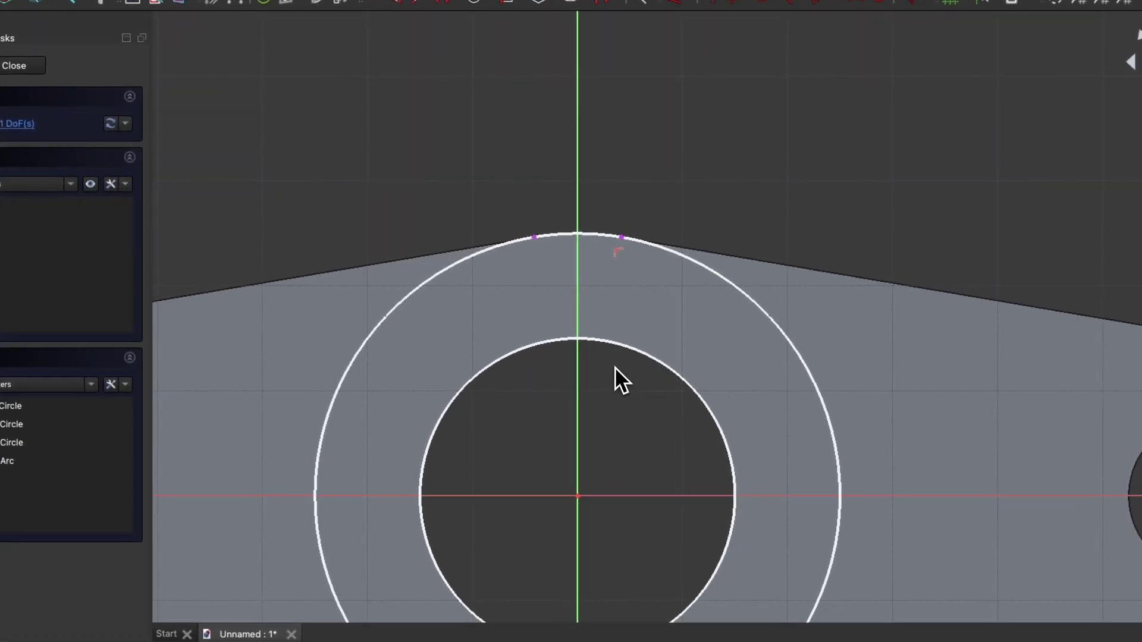
# Shrink the inner circle to test its freedom, and constrain it equal to the projected edge of the central hole.
pyautogui.click(616, 351)
pyautogui.press('z')
pyautogui.press('t')
pyautogui.click(614, 364)
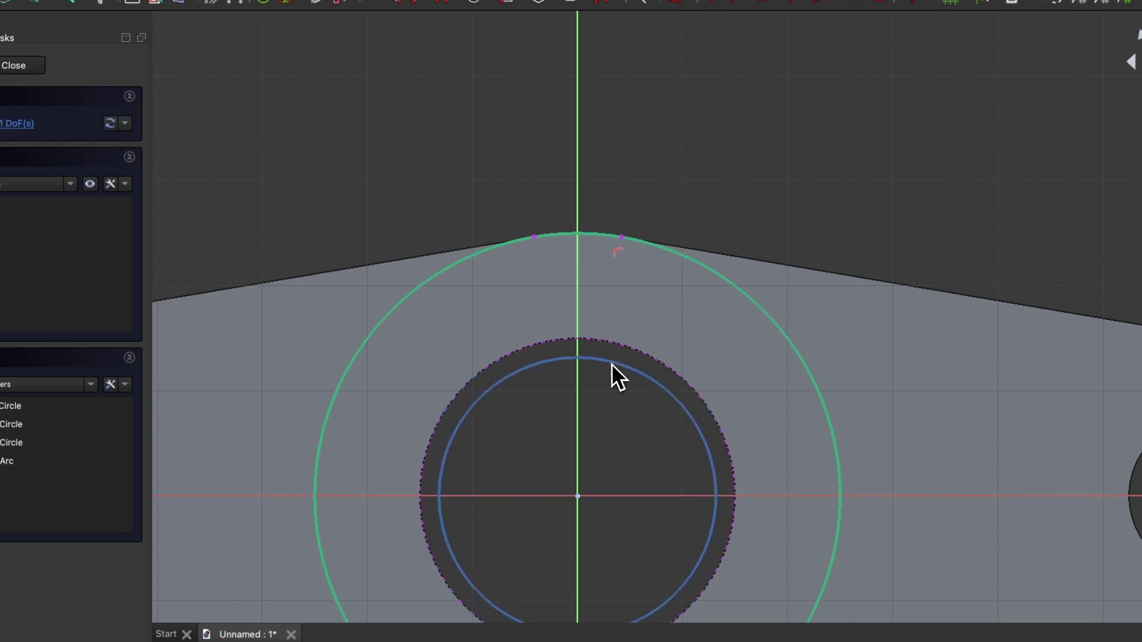
pyautogui.click(612, 365)
pyautogui.click(619, 349)
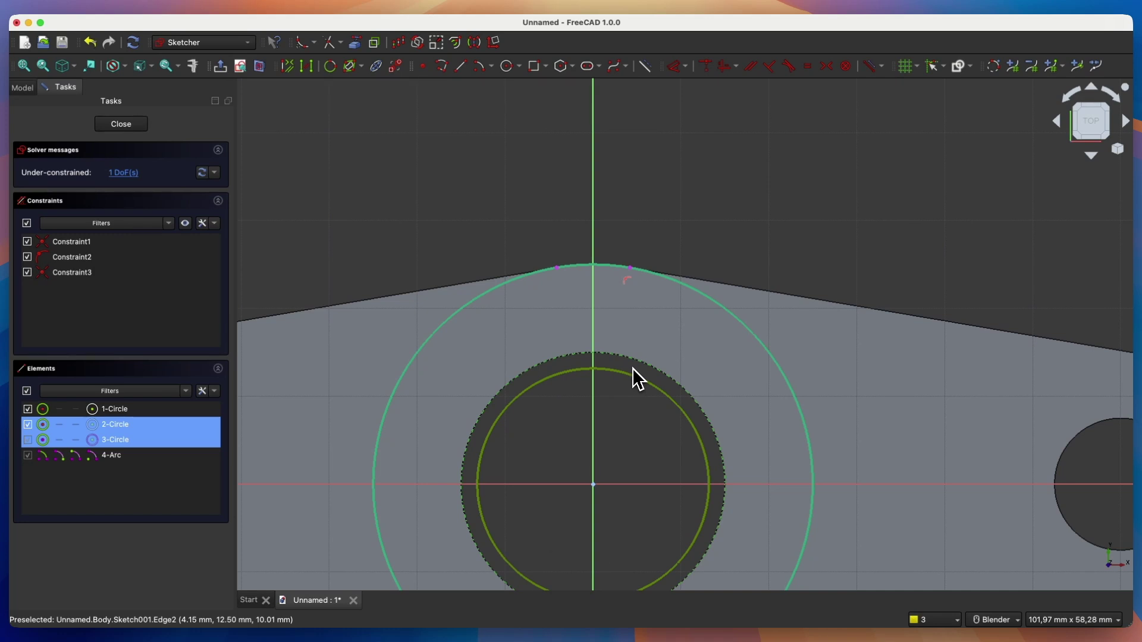
pyautogui.press('e')
# Close the hub sketch and pad it to a length of 40 mm.
pyautogui.scroll(-3, 629, 348)
pyautogui.scroll(-1, 629, 341)
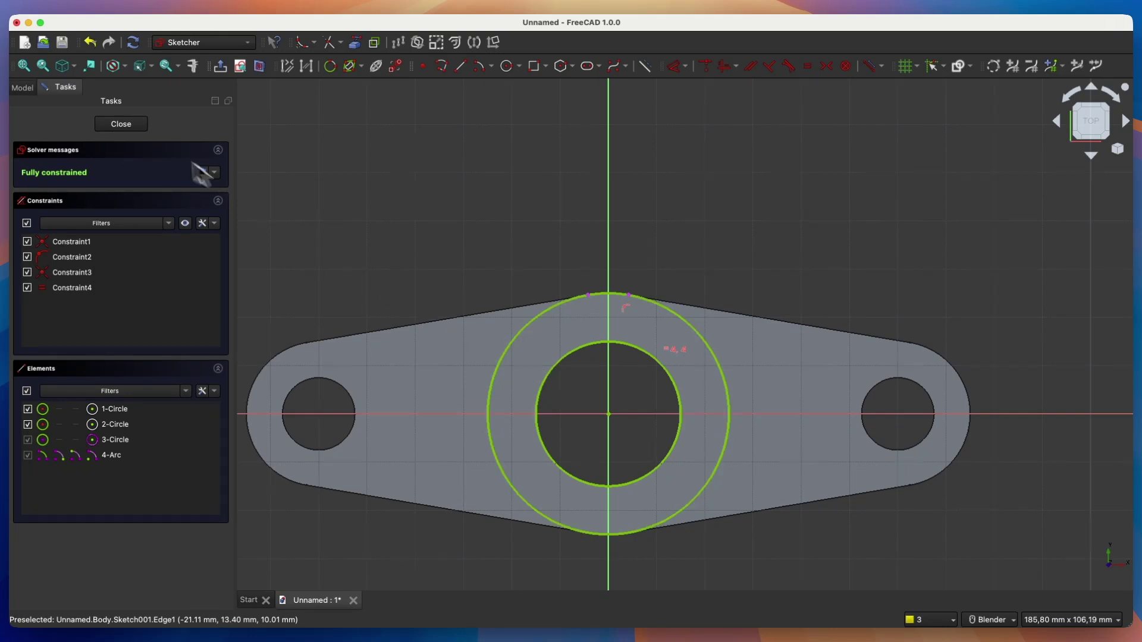
pyautogui.click(122, 125)
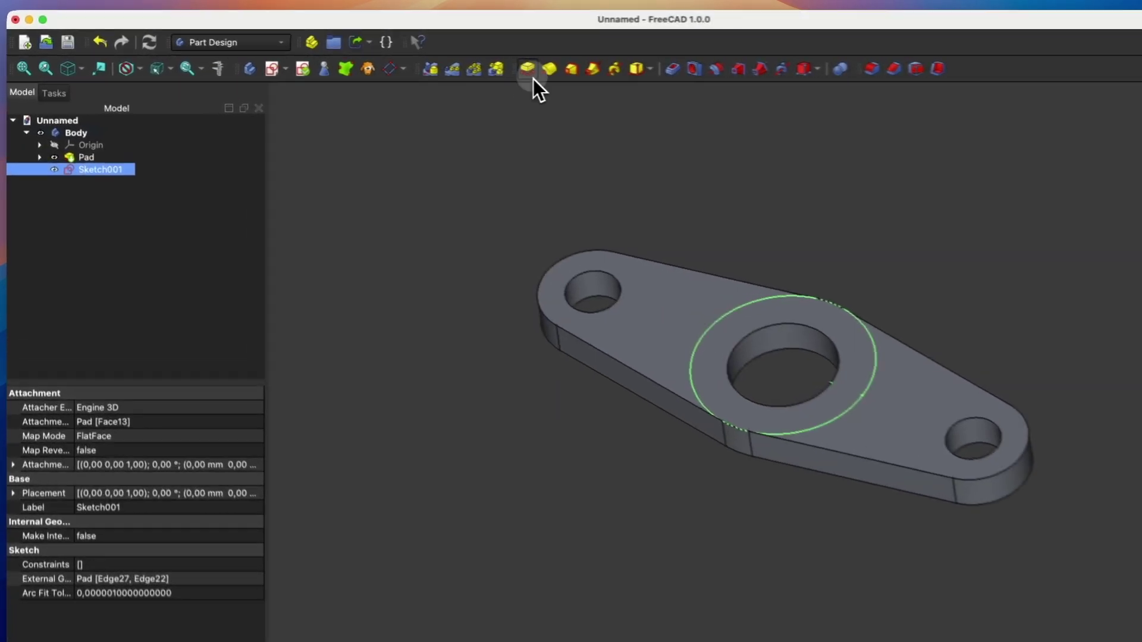
pyautogui.click(525, 70)
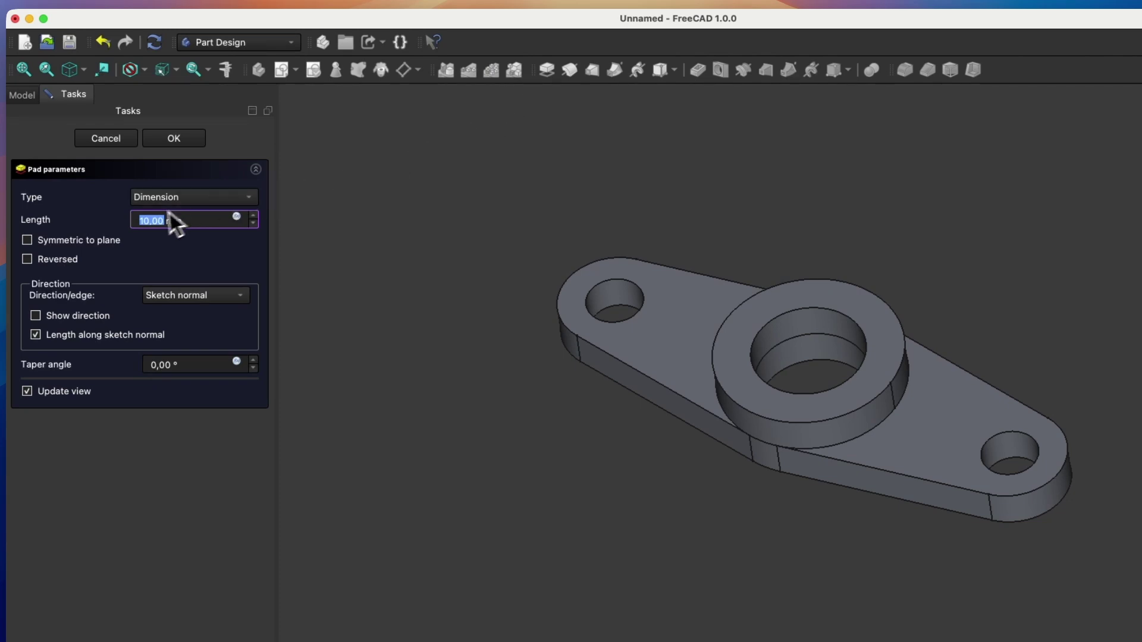
pyautogui.scroll(15, 151, 223)
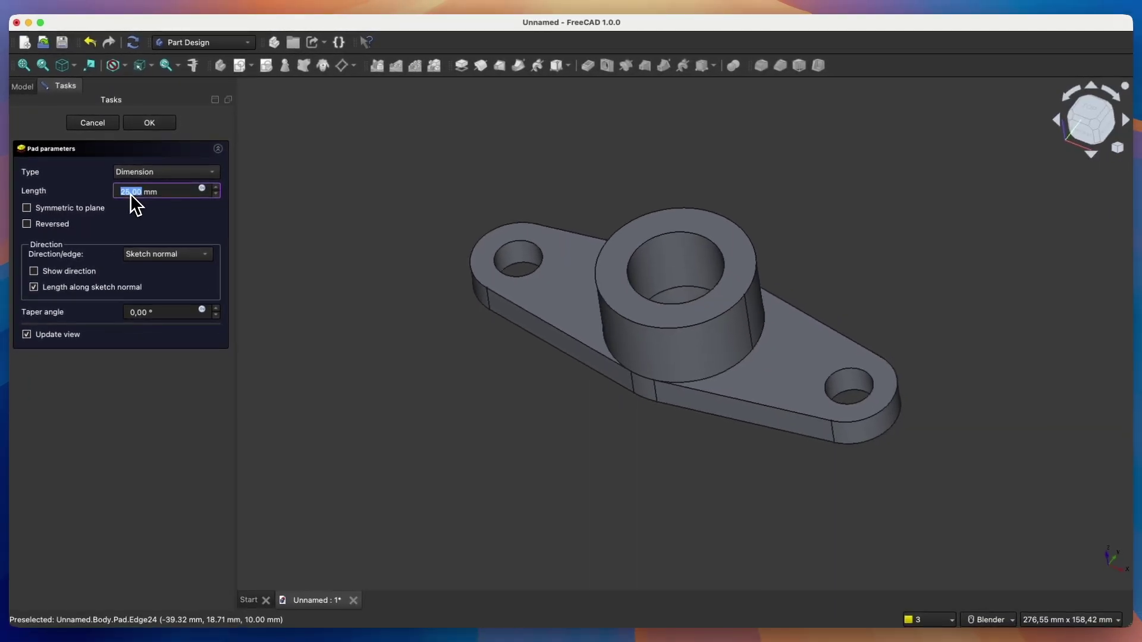
pyautogui.scroll(8, 131, 194)
pyautogui.scroll(7, 132, 193)
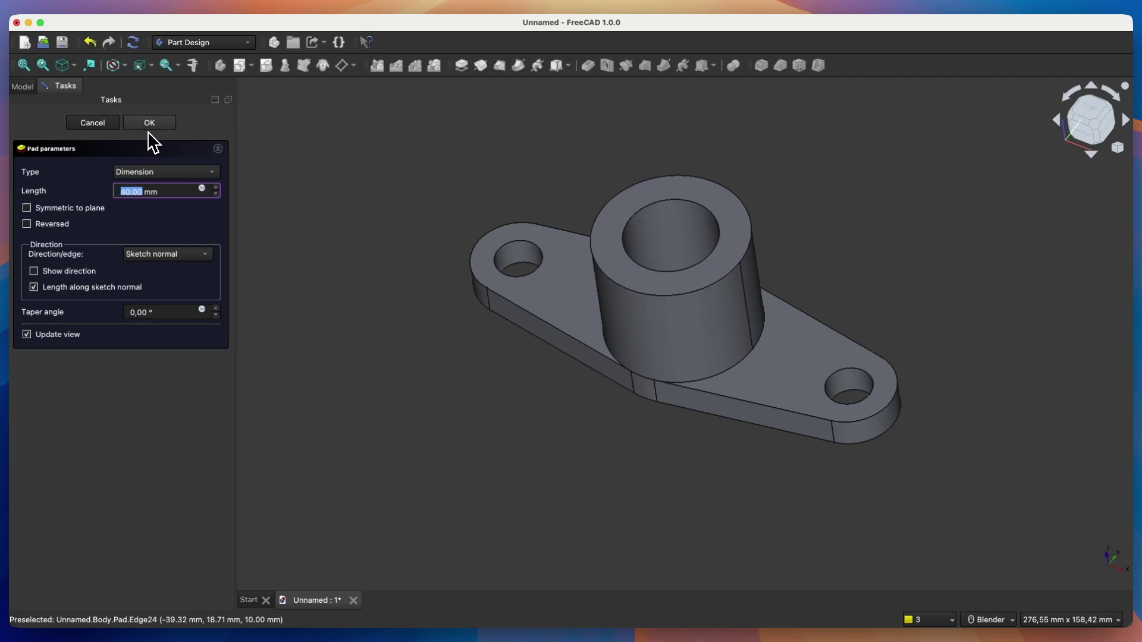
pyautogui.click(149, 126)
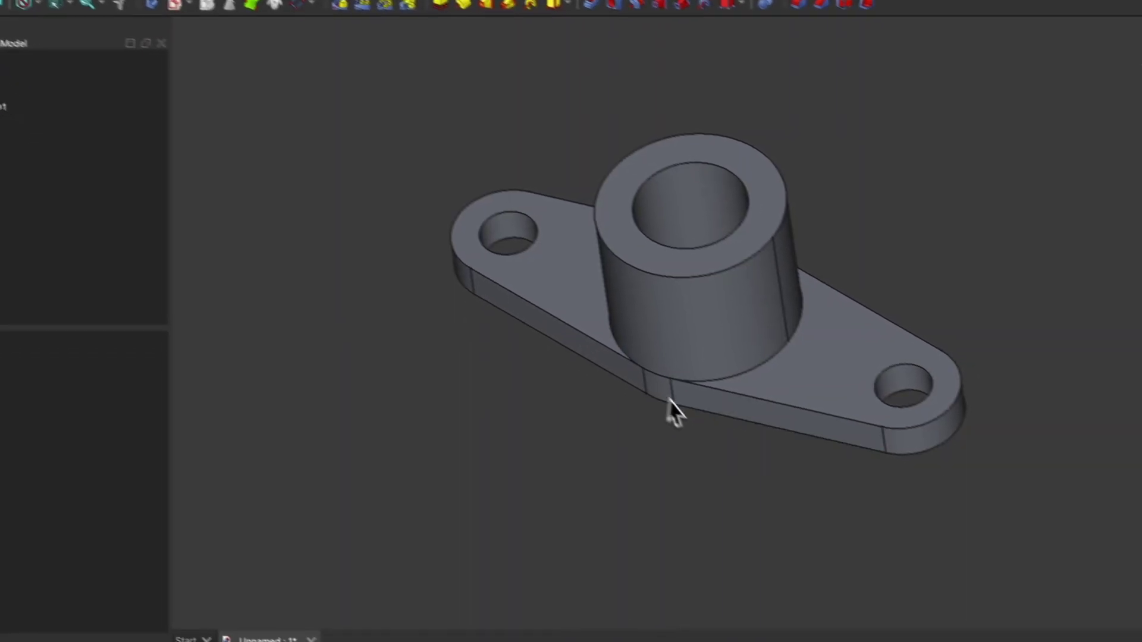
pyautogui.moveTo(695, 450); pyautogui.dragTo(624, 435, button='middle')
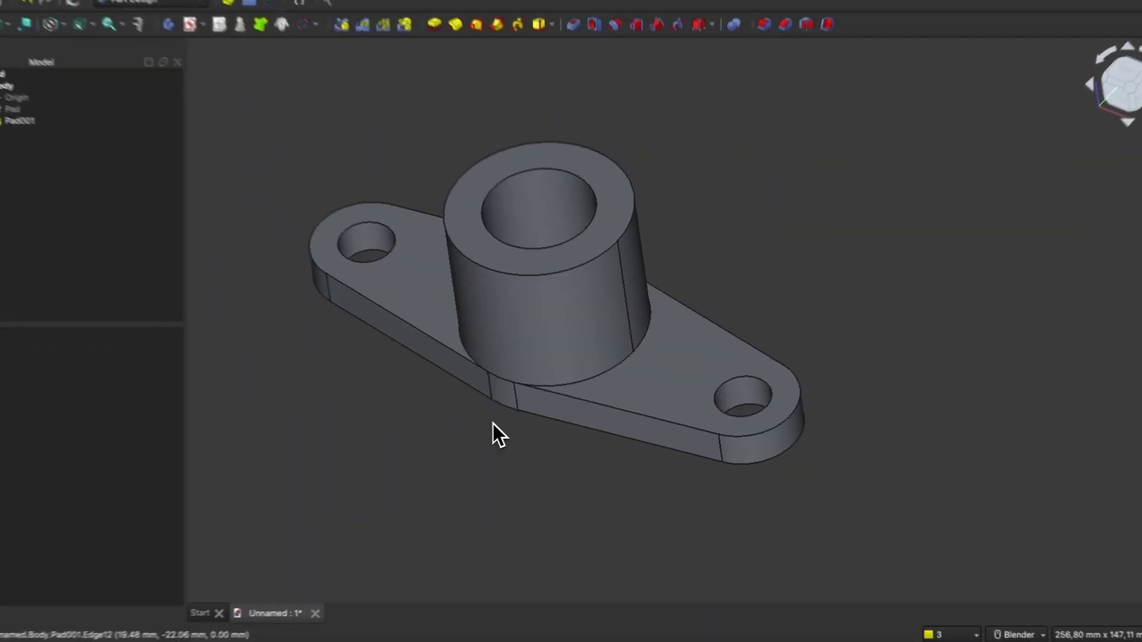
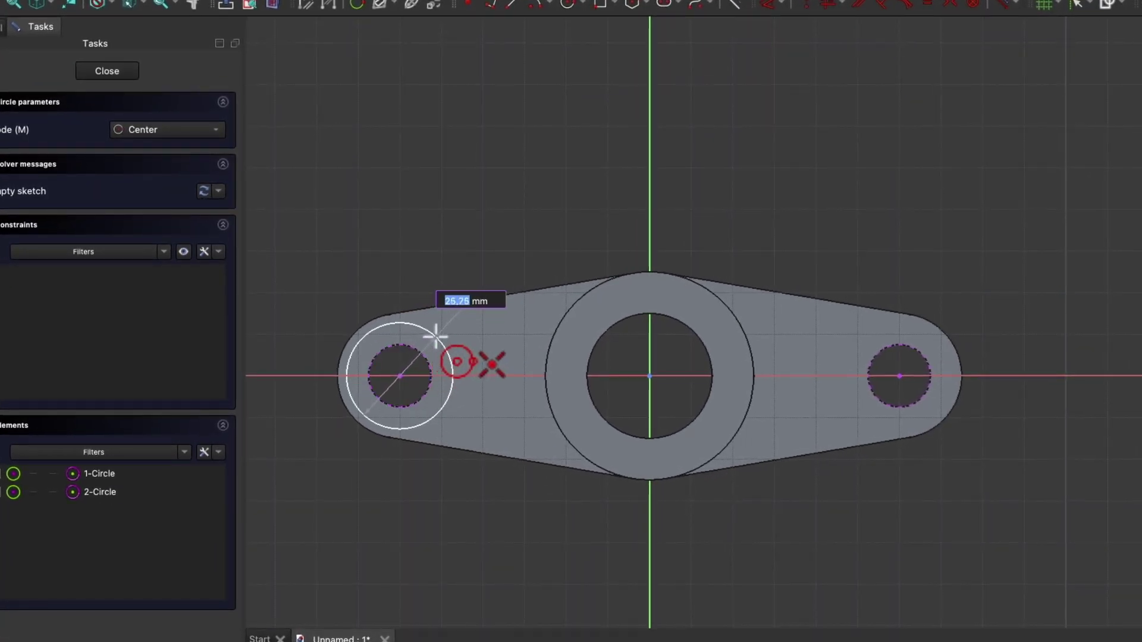
# Try to draw 20 mm diameter circles centered on the left and right mounting holes.
pyautogui.write('20')
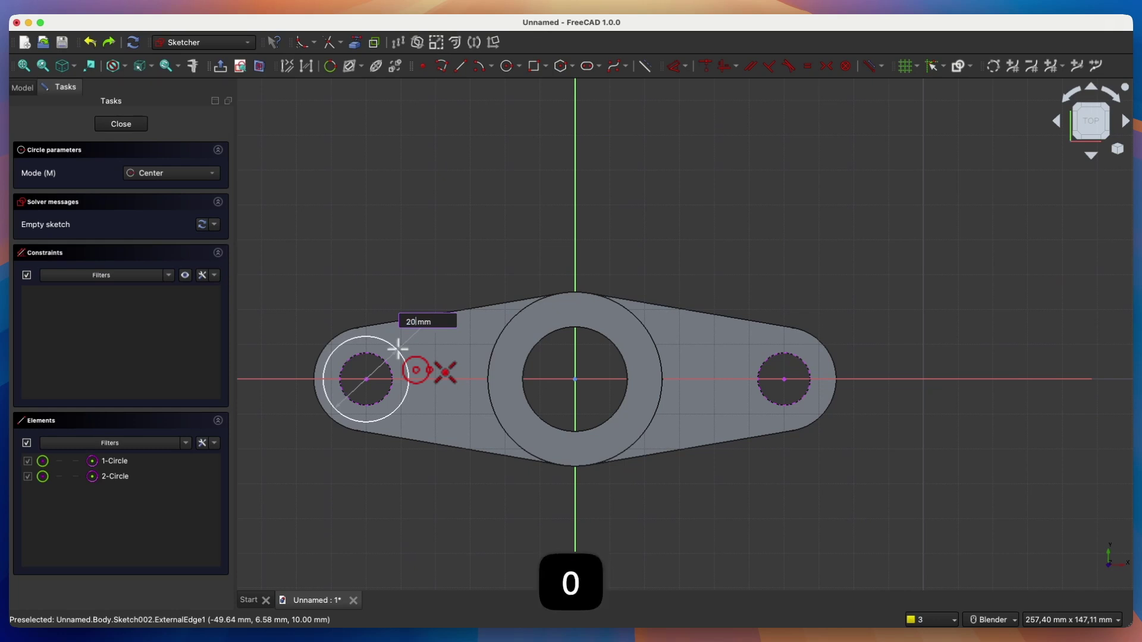
pyautogui.press('Return')
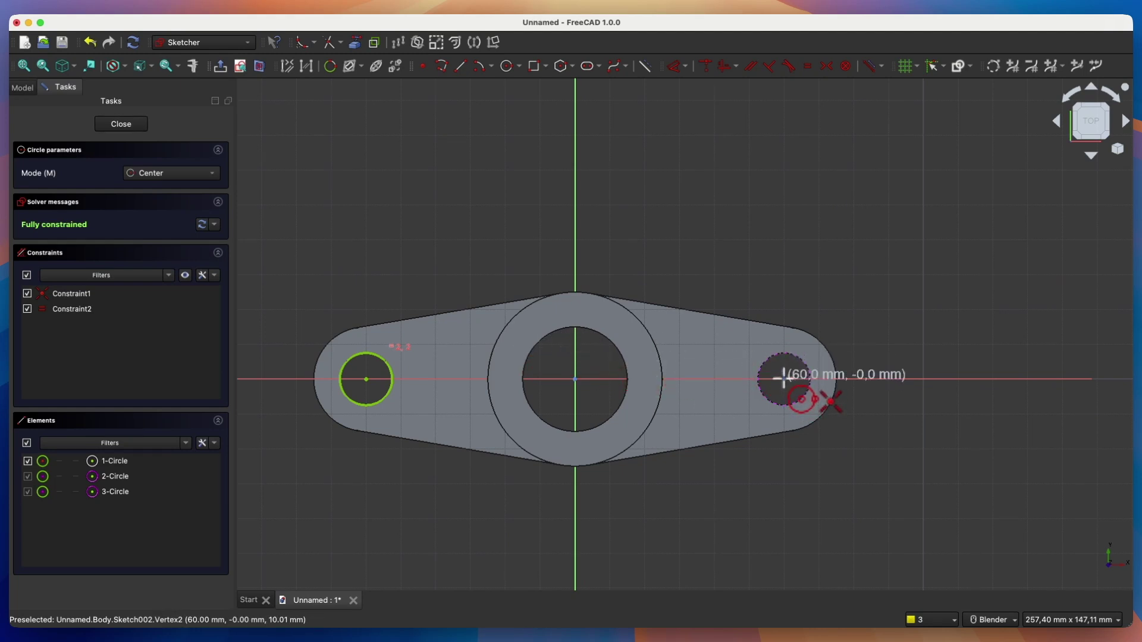
pyautogui.click(783, 378)
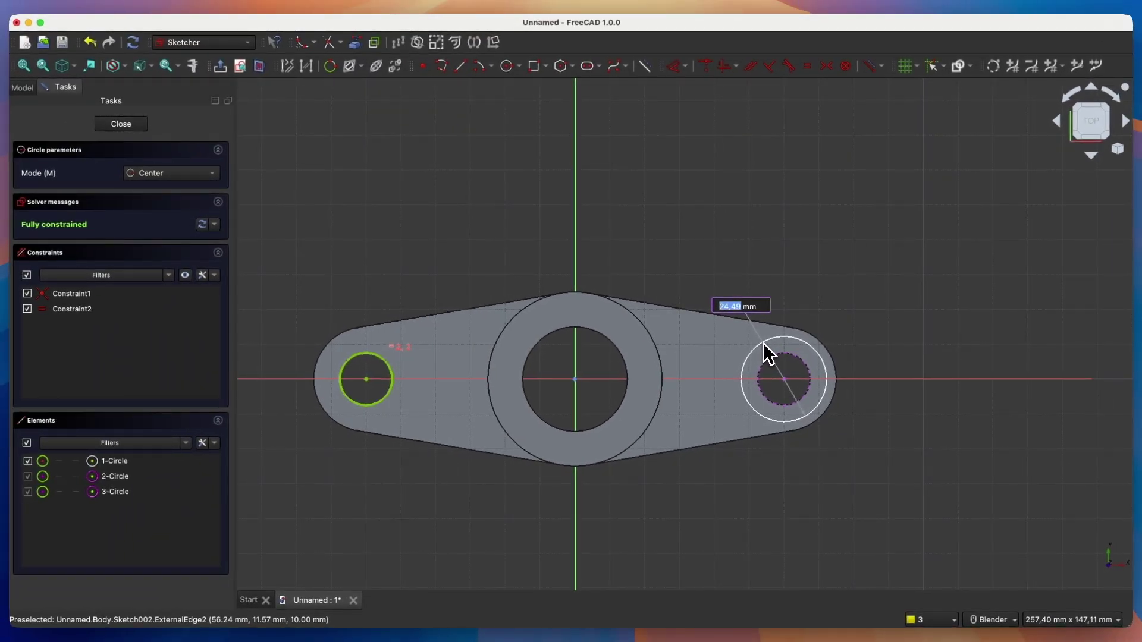
pyautogui.write('29')
pyautogui.press('BackSpace')
pyautogui.write('0')
pyautogui.press('Return')
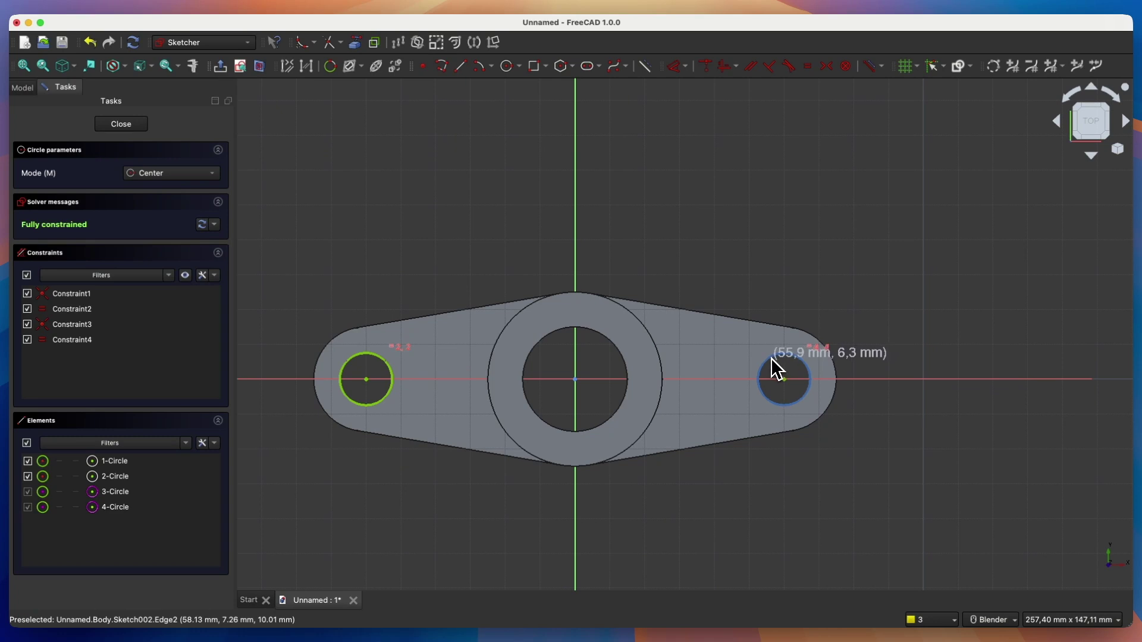
# Try to draw another circle, 15 mm in diameter, centered on the right mounting hole.
pyautogui.click(784, 378)
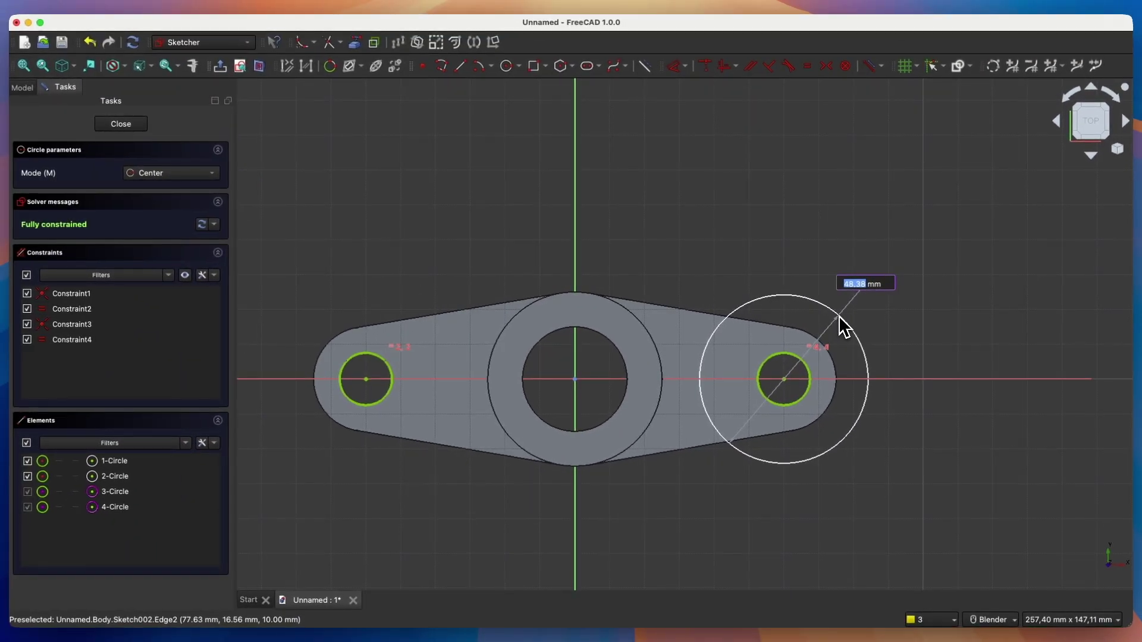
pyautogui.write('15')
pyautogui.press('Return')
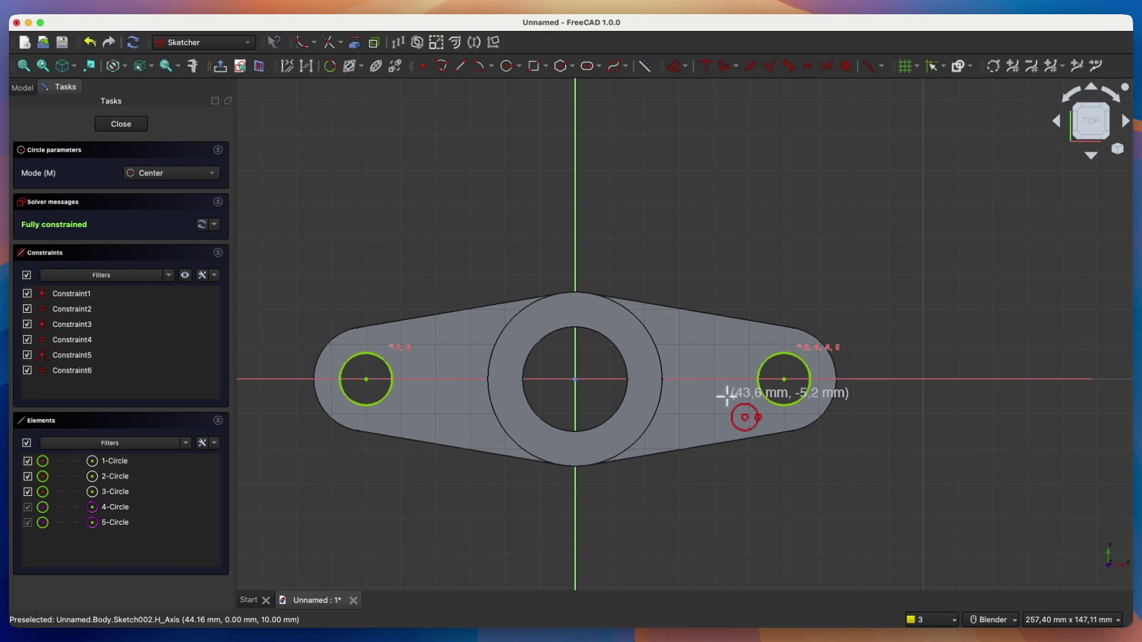
pyautogui.press('Escape')
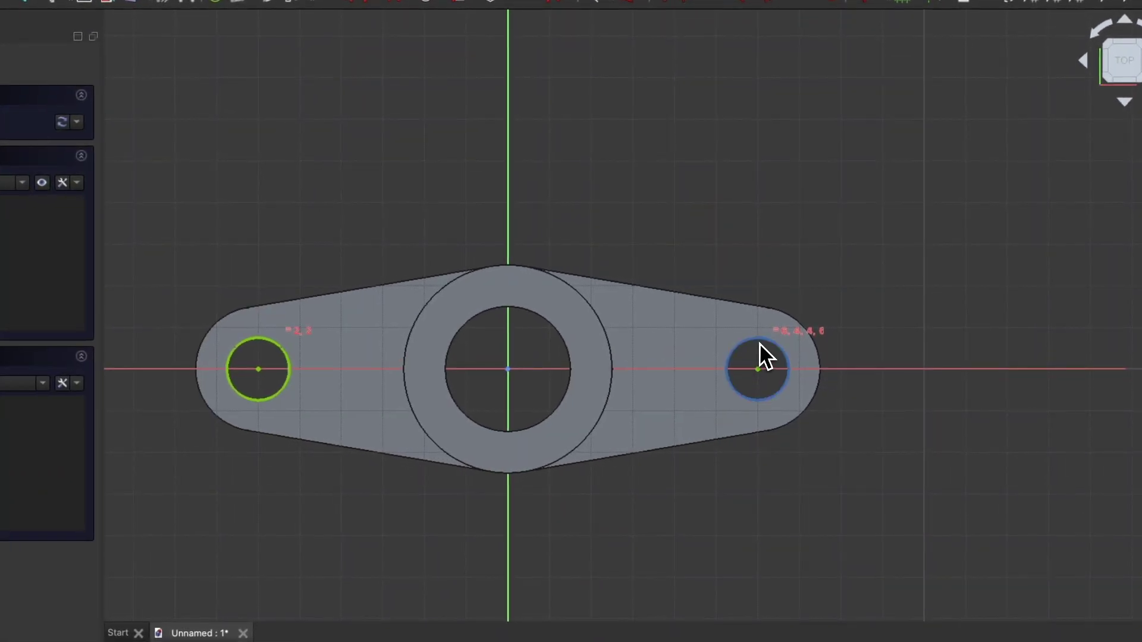
# Delete all circles drawn over the two mounting holes, keeping only the projected hole edges.
pyautogui.click(760, 344)
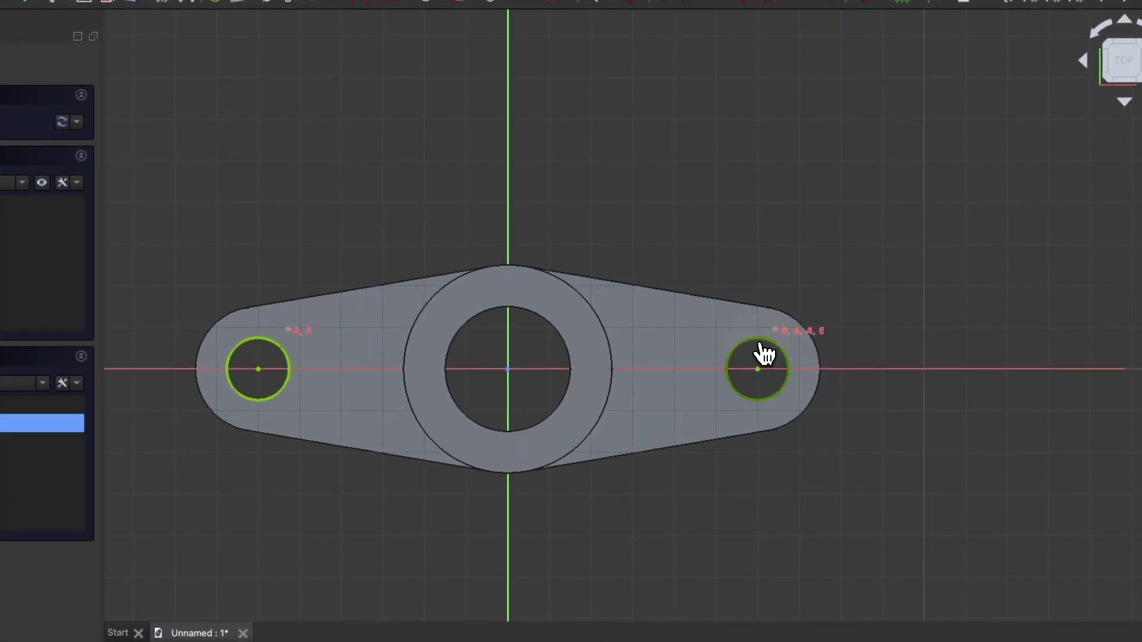
pyautogui.press('BackSpace')
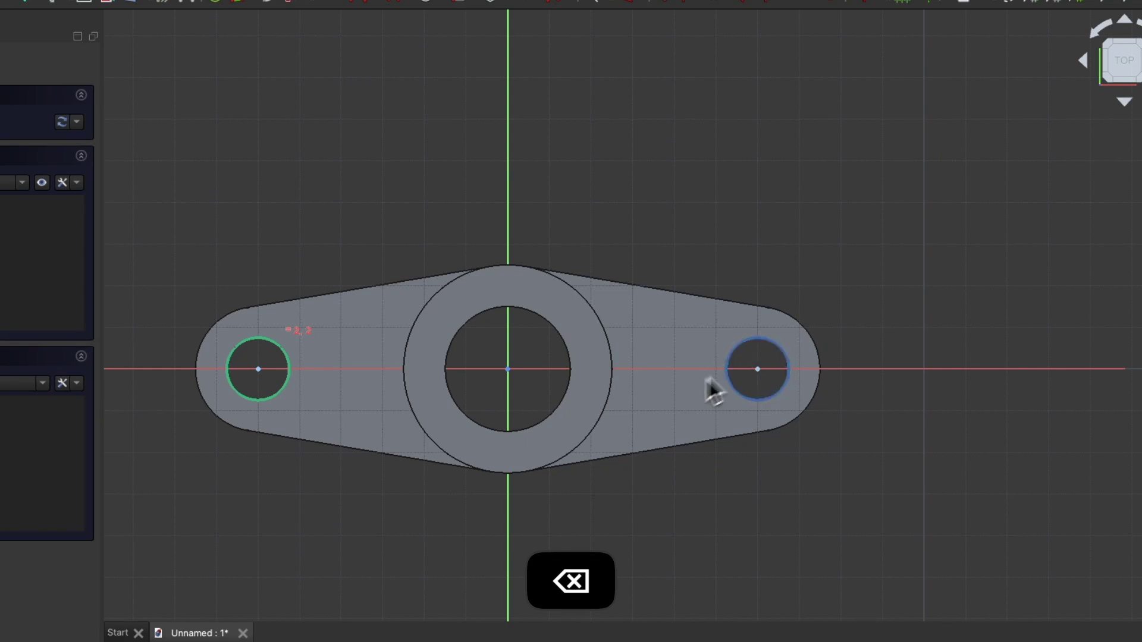
pyautogui.click(757, 339)
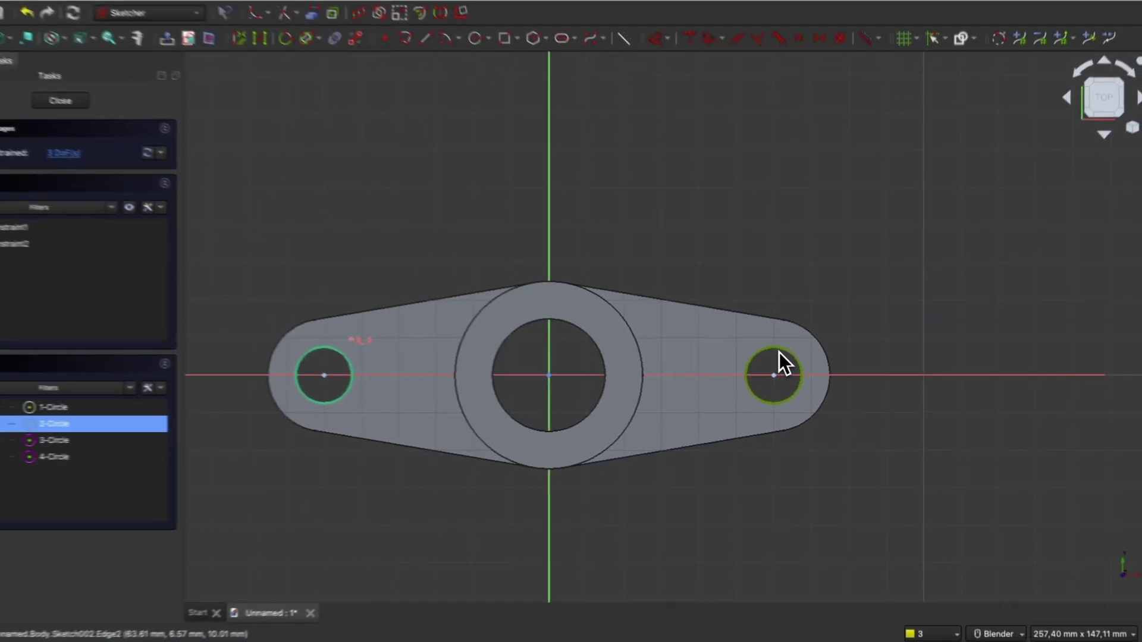
pyautogui.press('BackSpace')
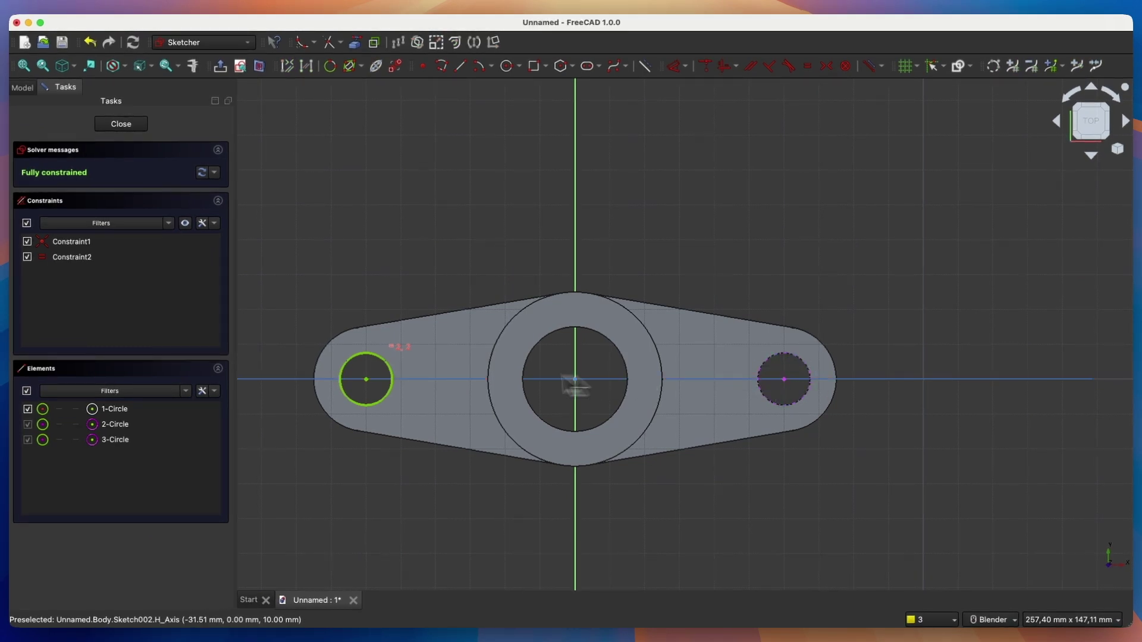
pyautogui.click(376, 365)
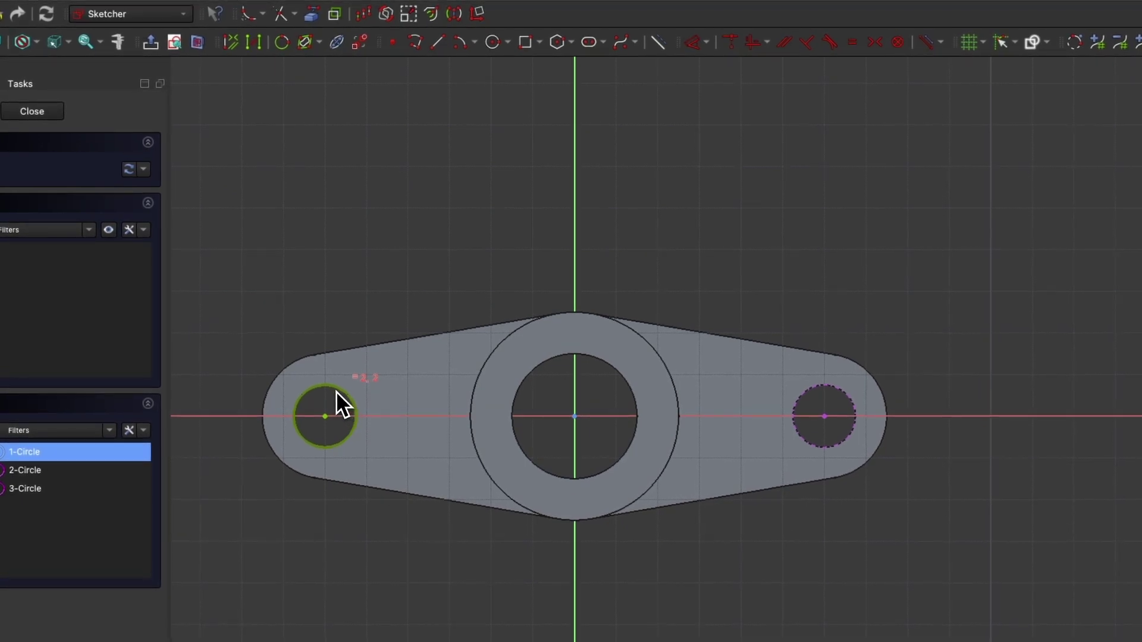
pyautogui.press('BackSpace')
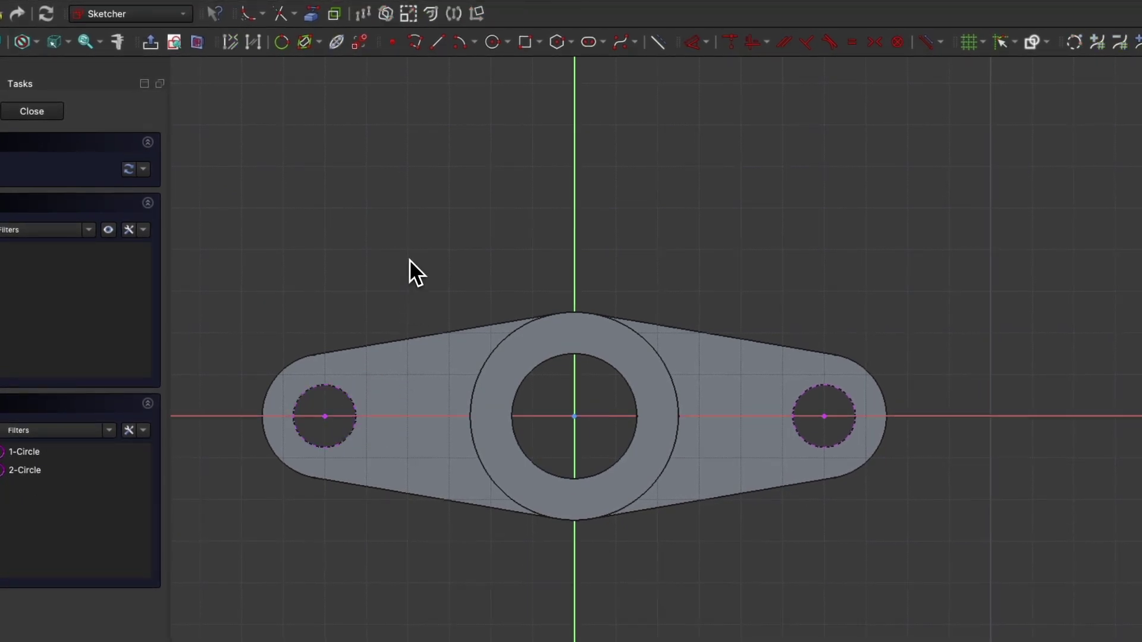
# Draw two circles, about 35 mm in diameter centered on the left mounting hole and about 29 mm on the right one.
pyautogui.click(490, 46)
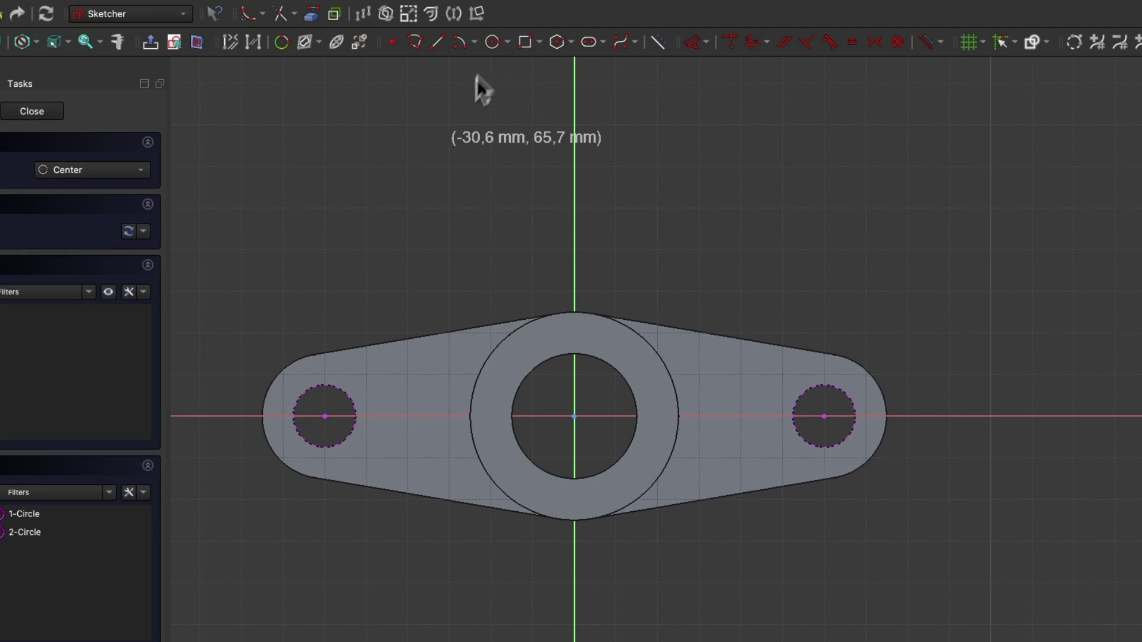
pyautogui.click(324, 416)
pyautogui.click(395, 437)
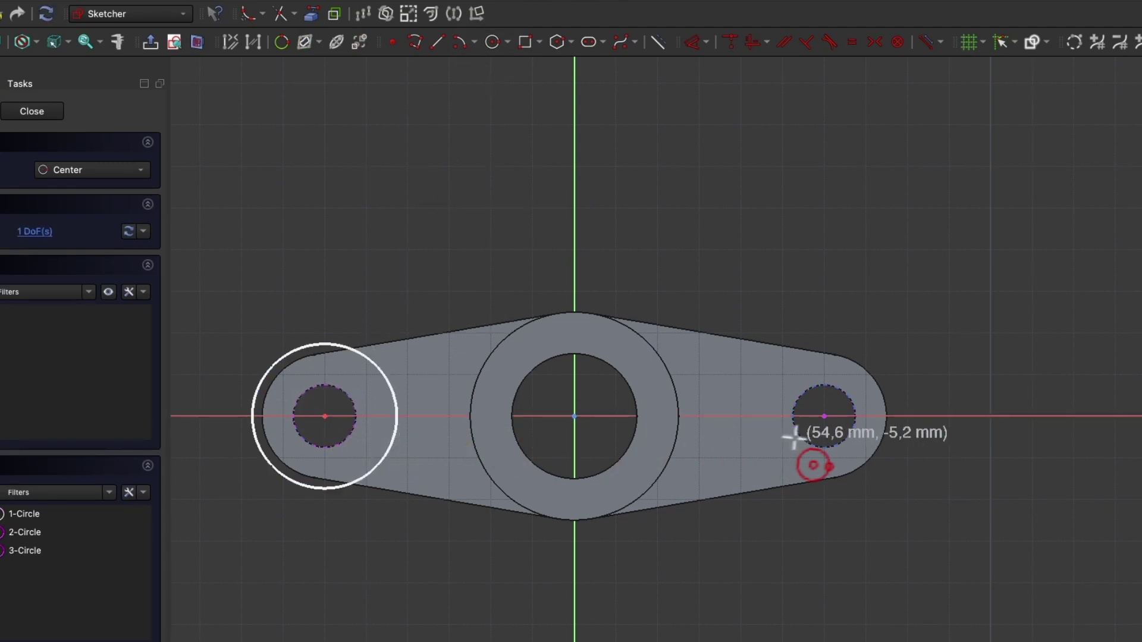
pyautogui.click(824, 417)
pyautogui.click(775, 456)
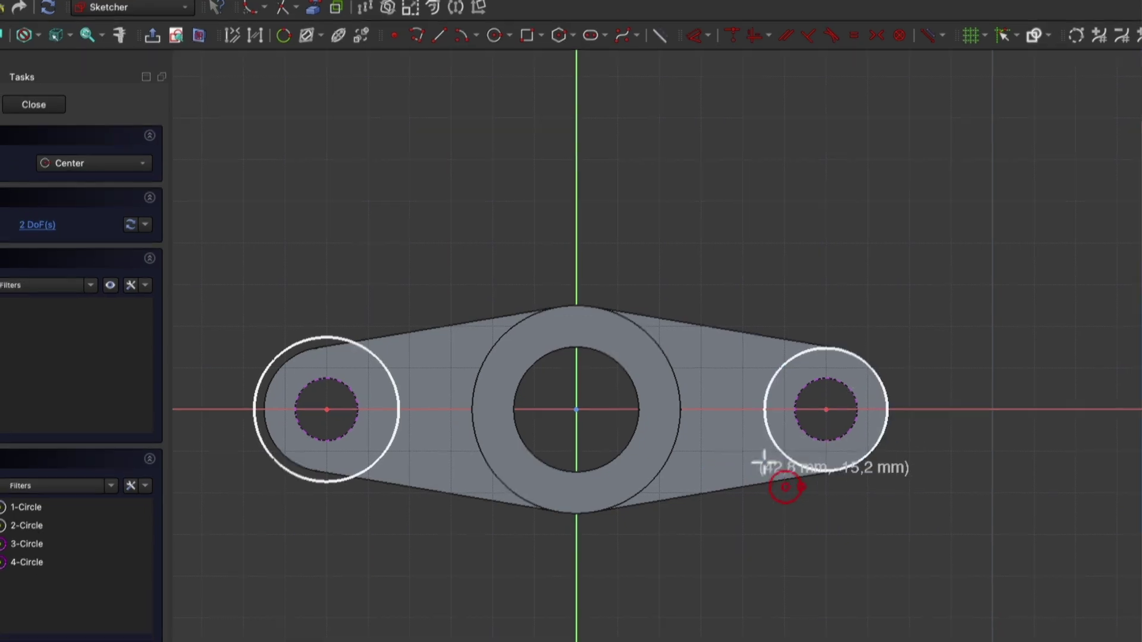
pyautogui.rightClick(747, 524)
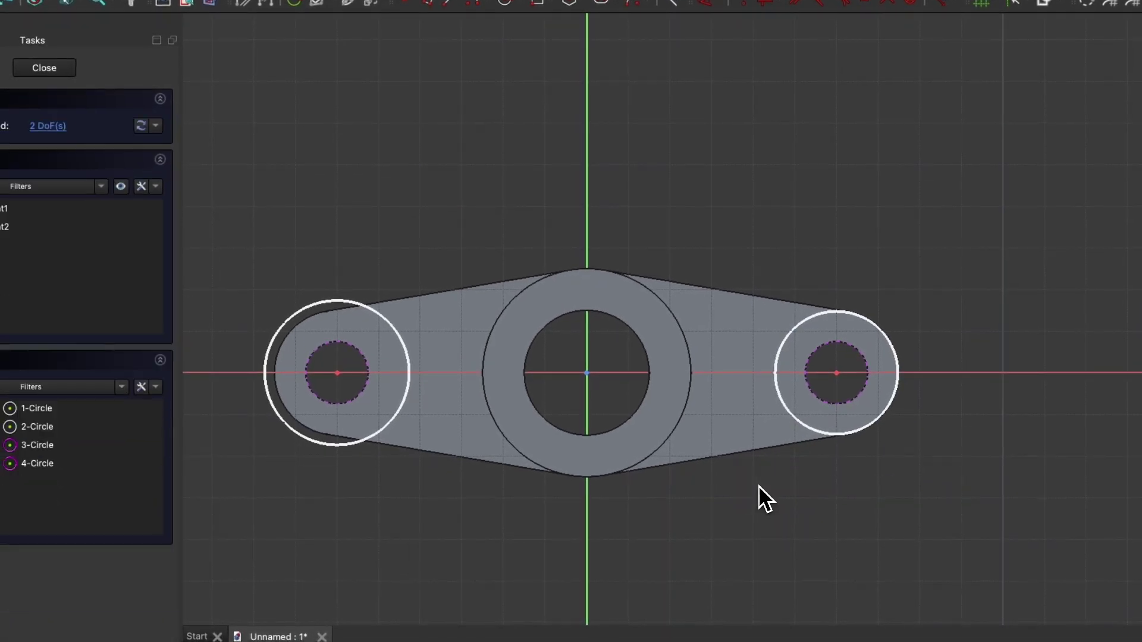
# Constrain the circles around the left and right mounting holes to a diameter of 20 mm each.
pyautogui.click(334, 304)
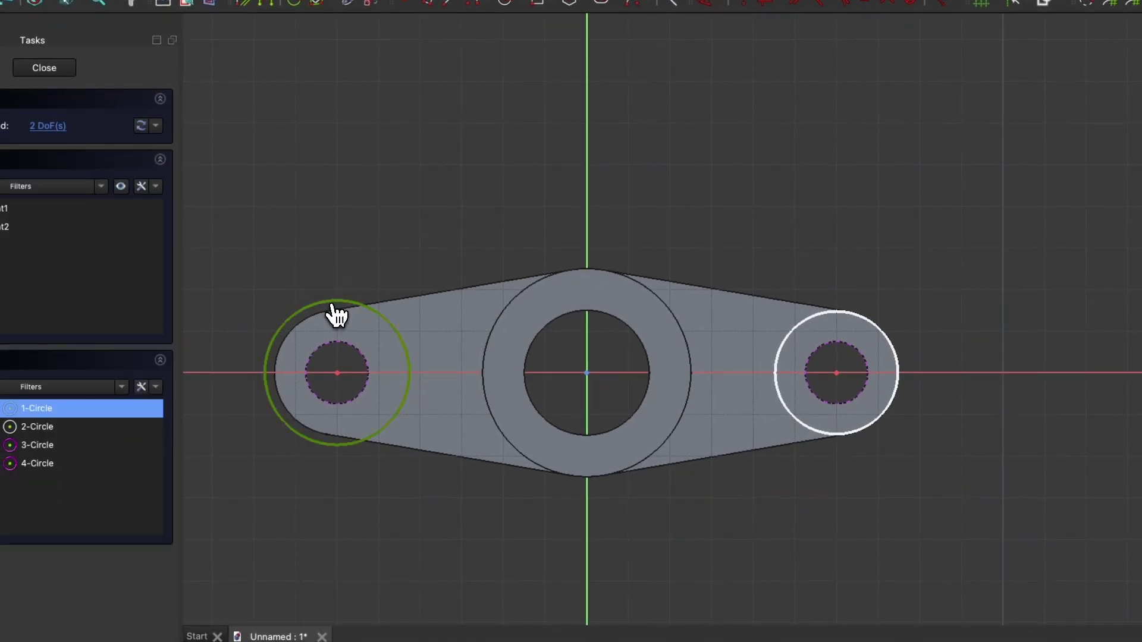
pyautogui.press('d')
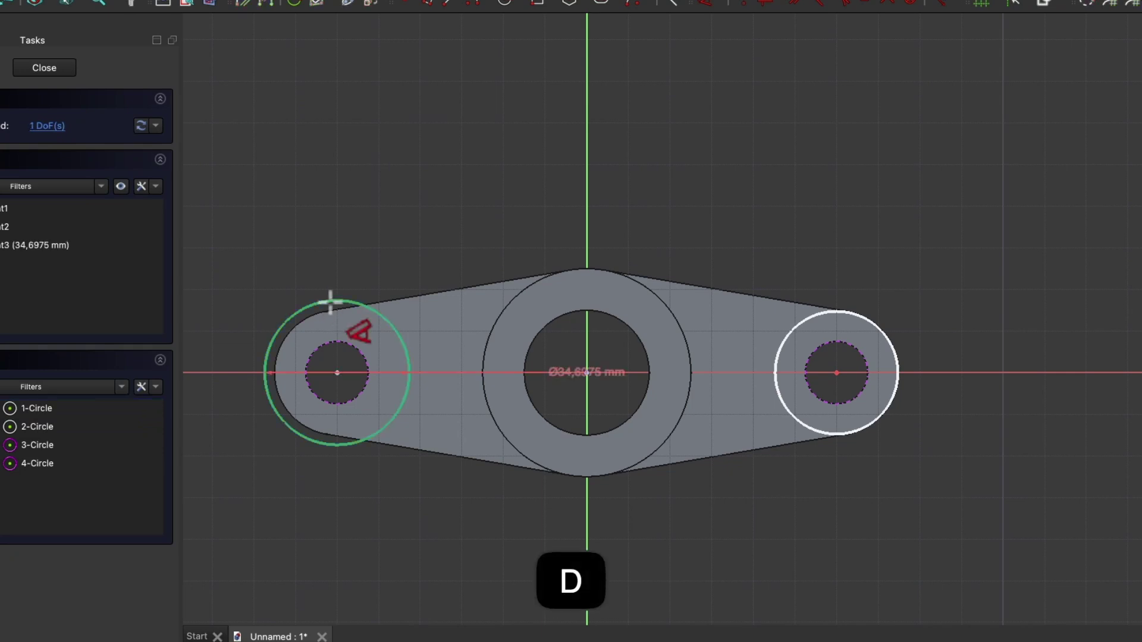
pyautogui.click(412, 242)
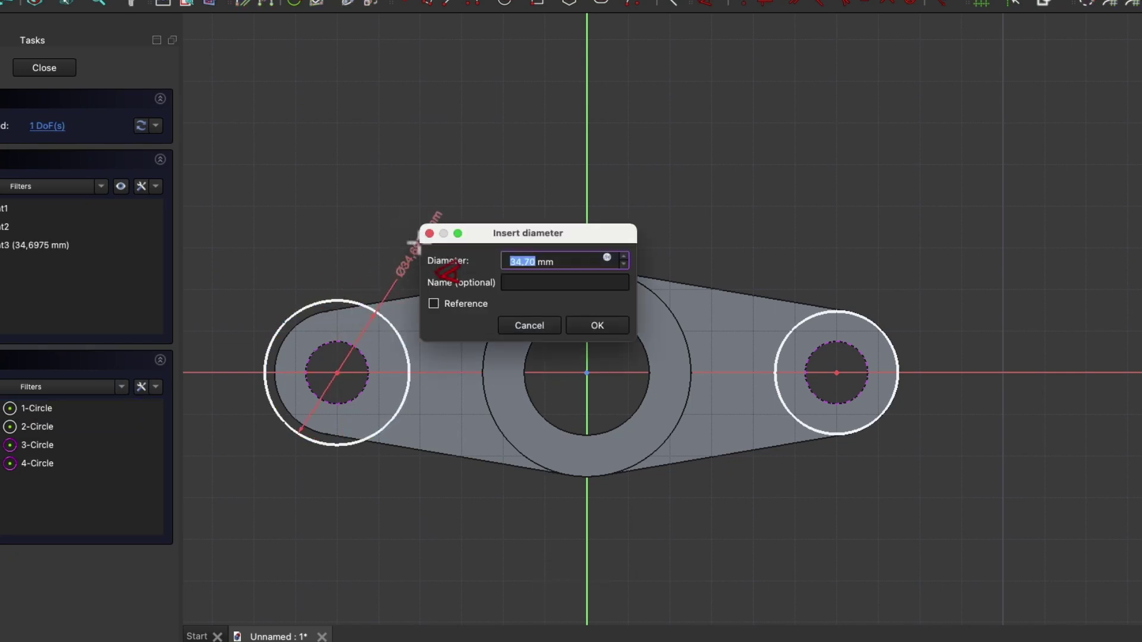
pyautogui.write('20')
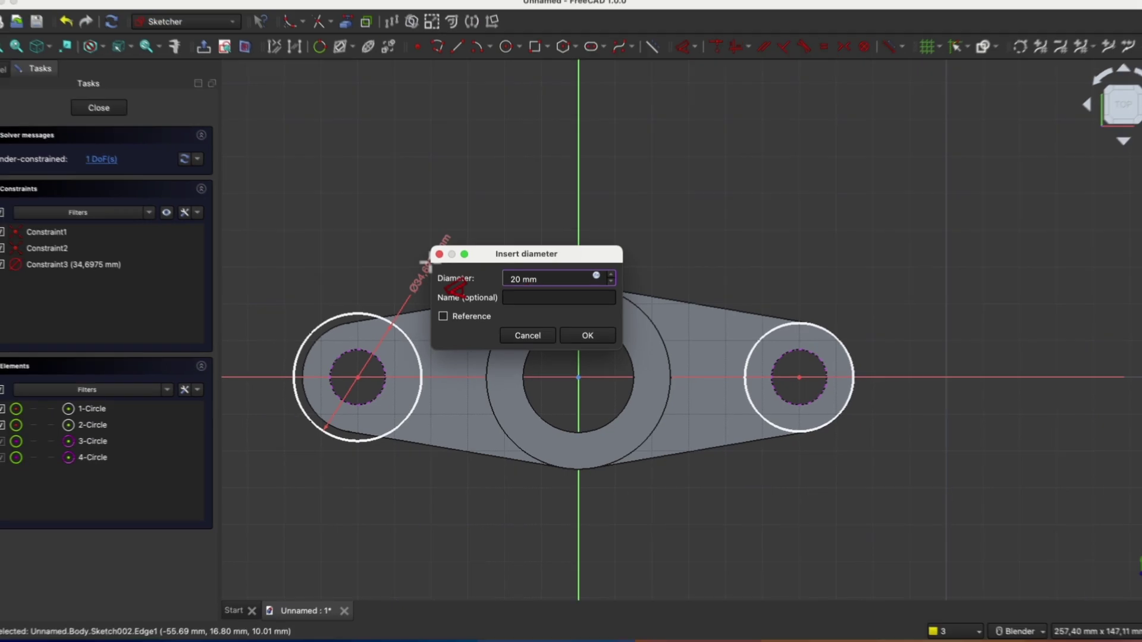
pyautogui.press('Return')
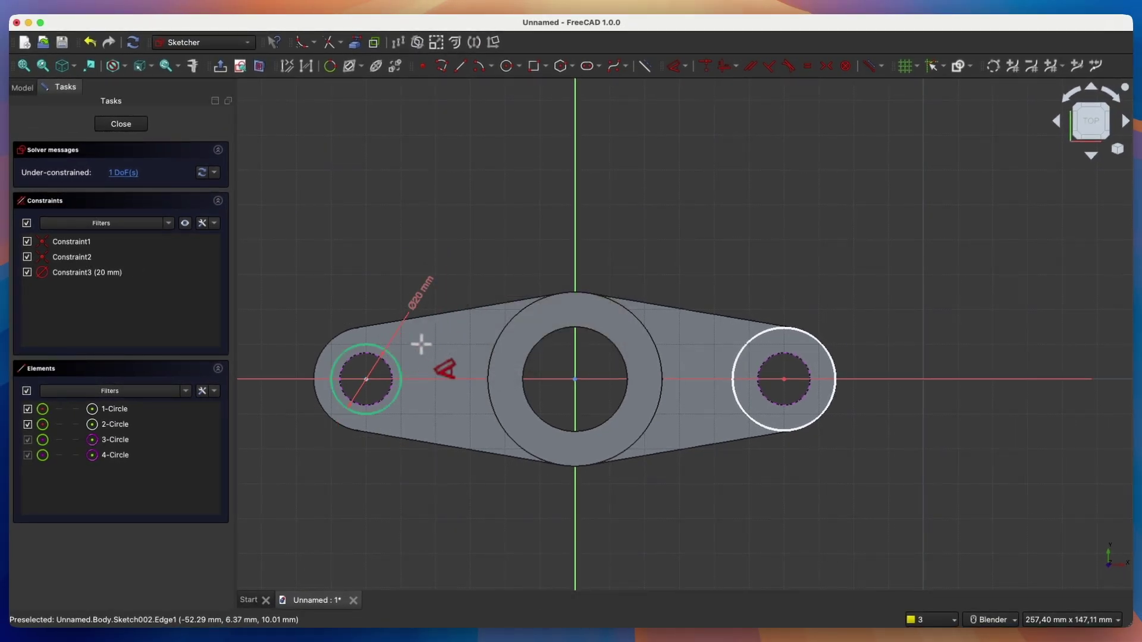
pyautogui.click(745, 336)
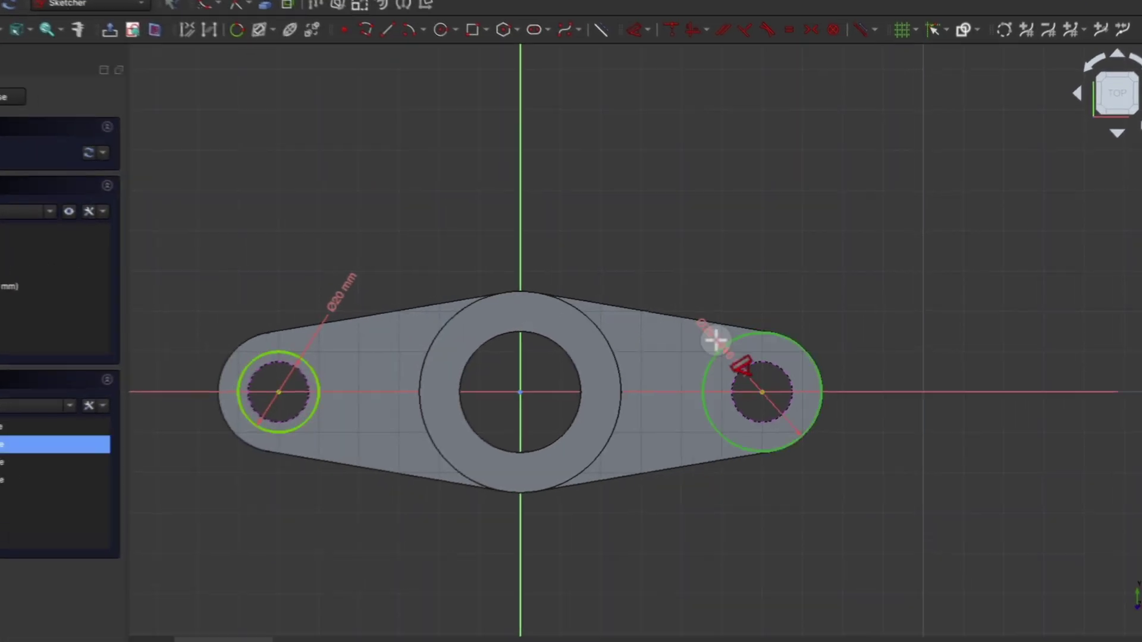
pyautogui.click(706, 274)
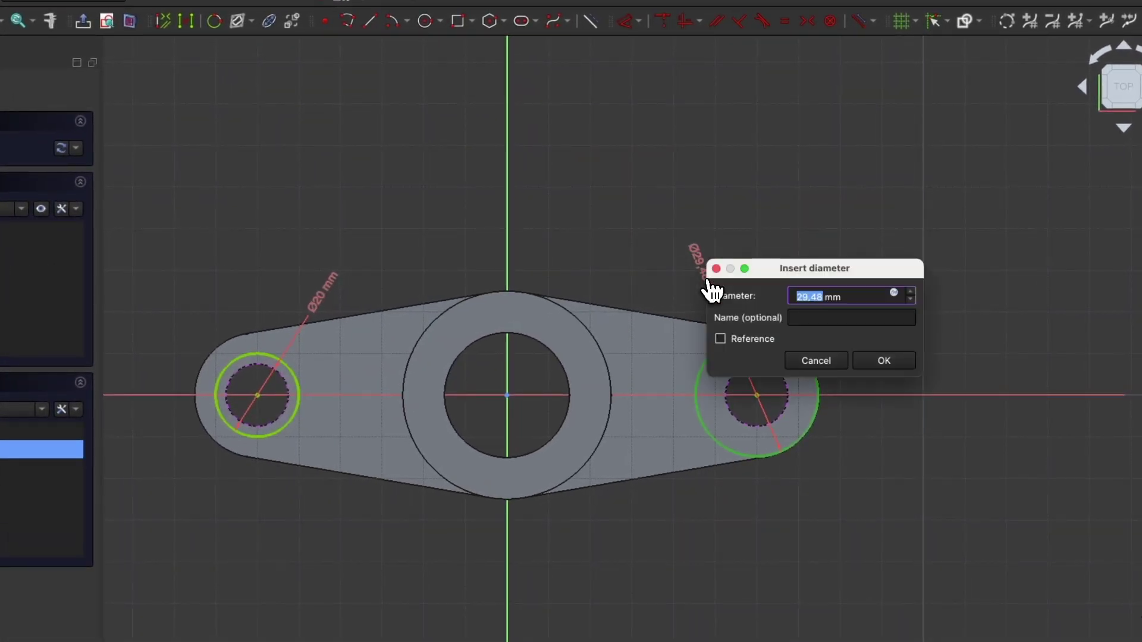
pyautogui.write('20')
pyautogui.press('Return')
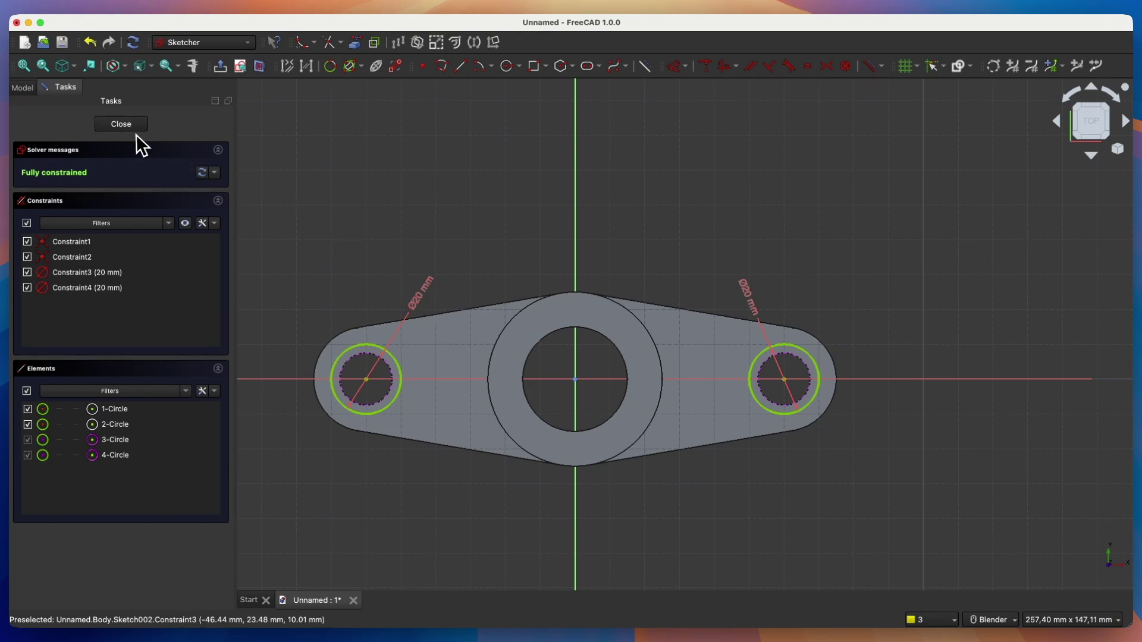
# Close the mounting hole sketch and pocket its circles to a length of 5 mm.
pyautogui.click(141, 125)
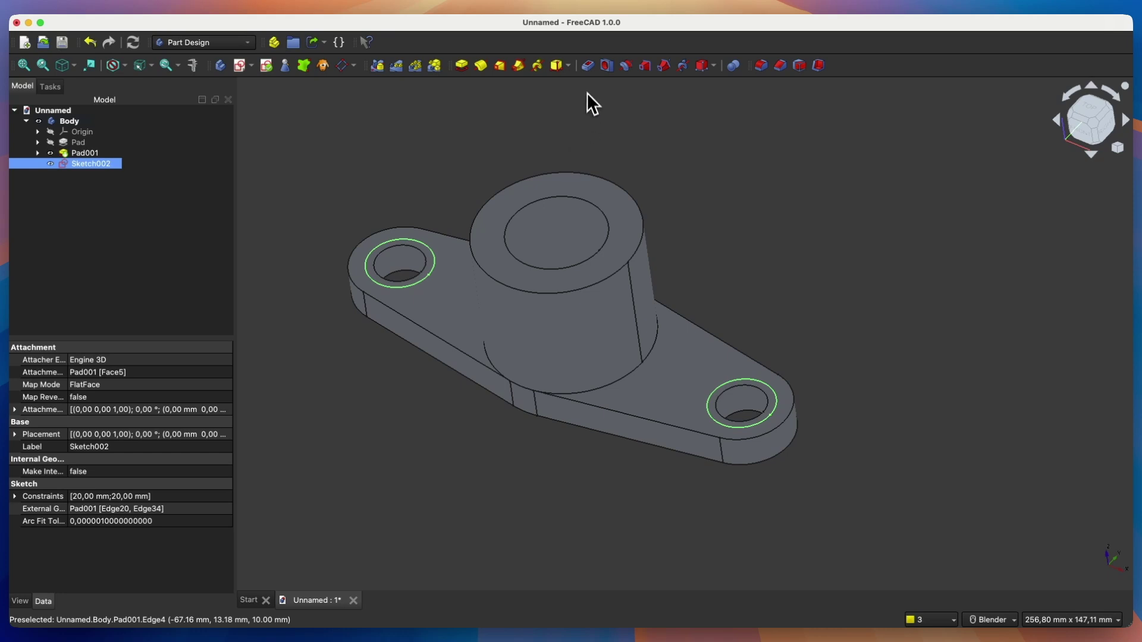
pyautogui.click(588, 65)
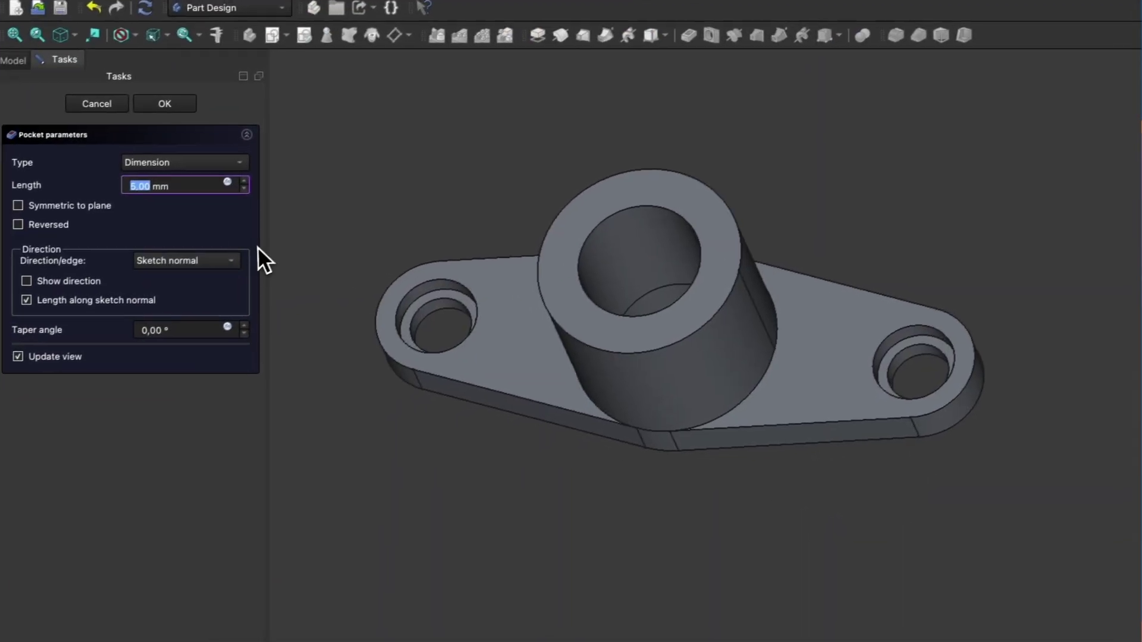
pyautogui.click(138, 186)
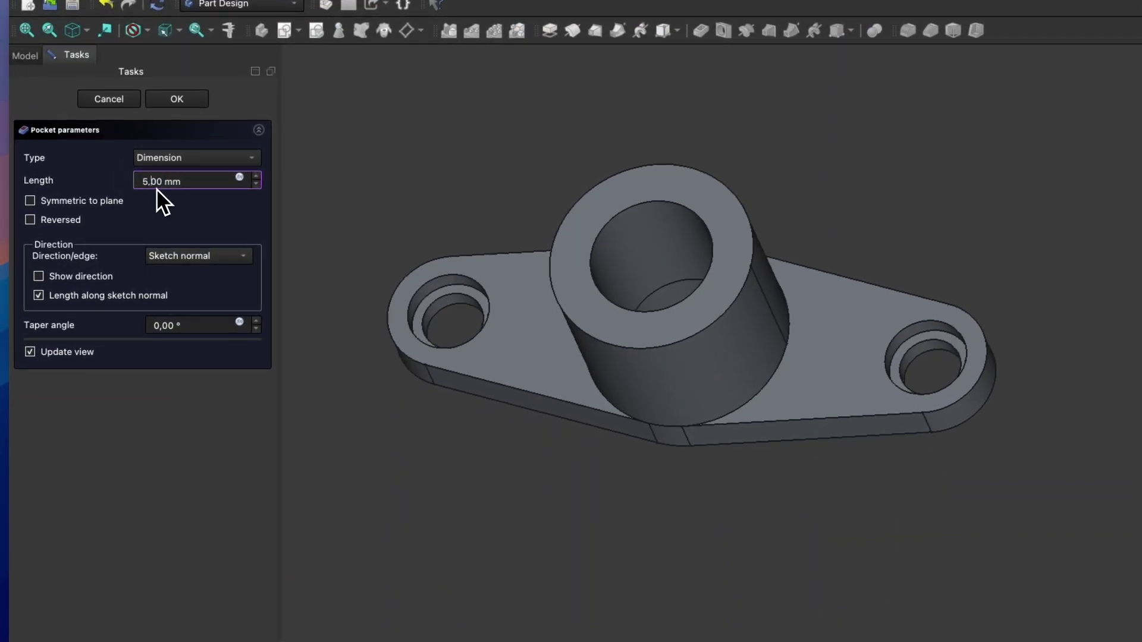
pyautogui.scroll(1, 156, 181)
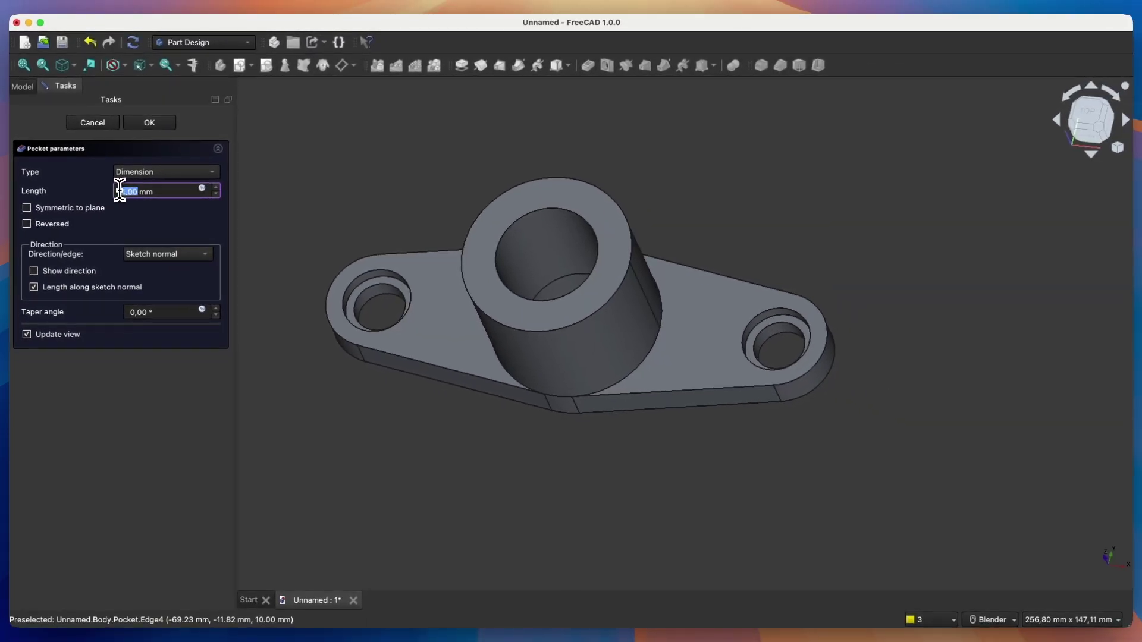
pyautogui.scroll(-1, 135, 192)
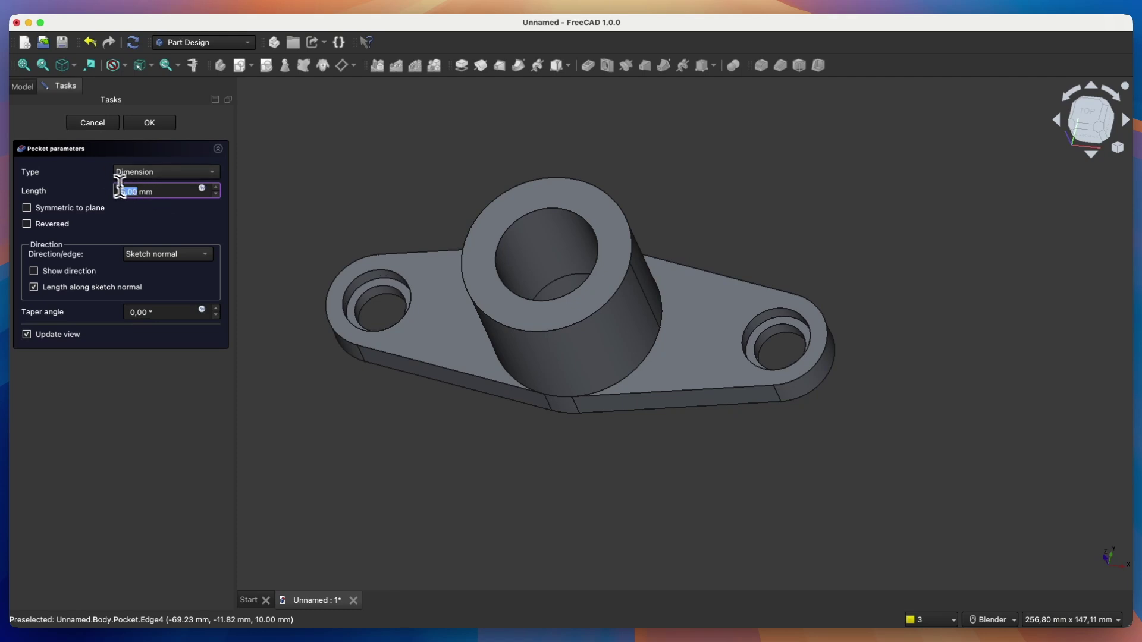
pyautogui.click(133, 191)
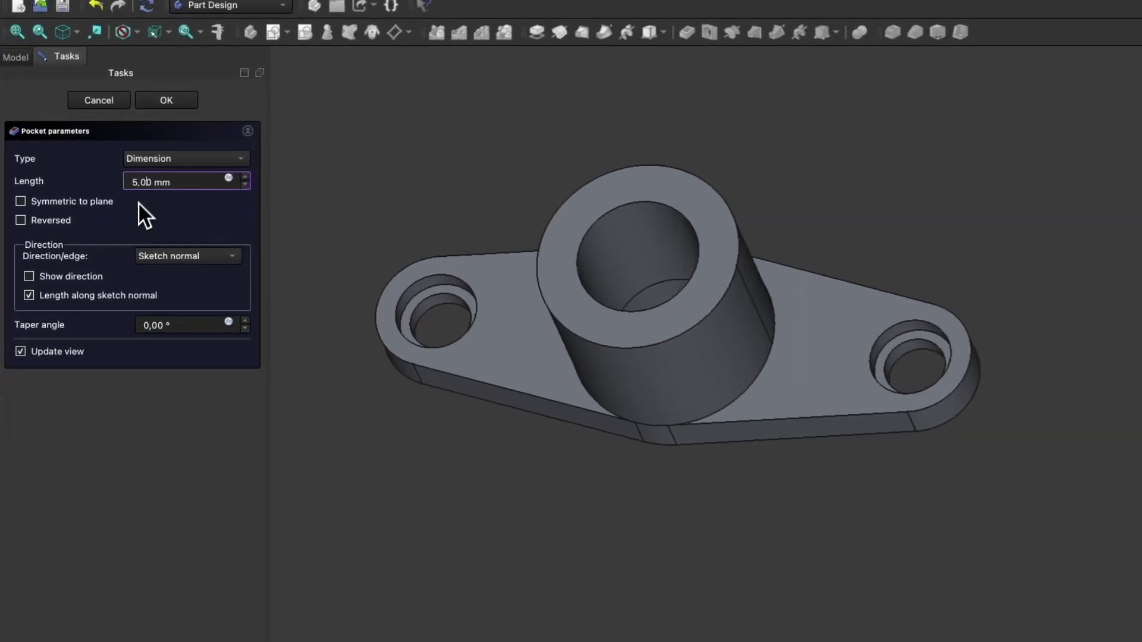
pyautogui.click(169, 101)
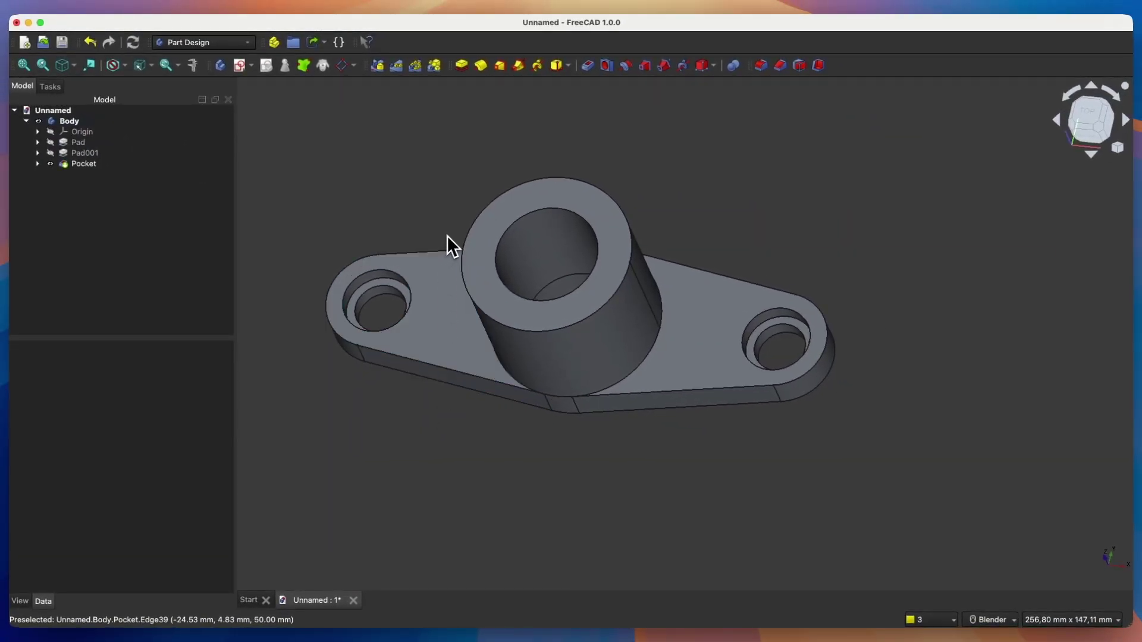
# Start a sketch on the hub's top face and draw a centered rectangle 10 mm wide and 15 mm high on the vertical axis.
pyautogui.click(487, 237)
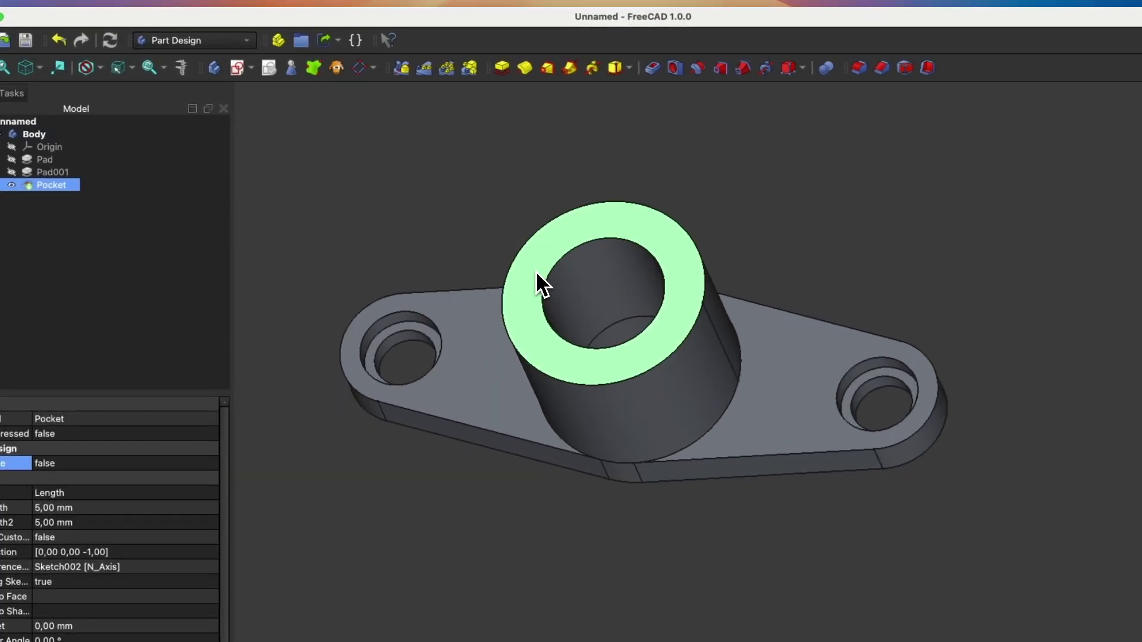
pyautogui.click(236, 69)
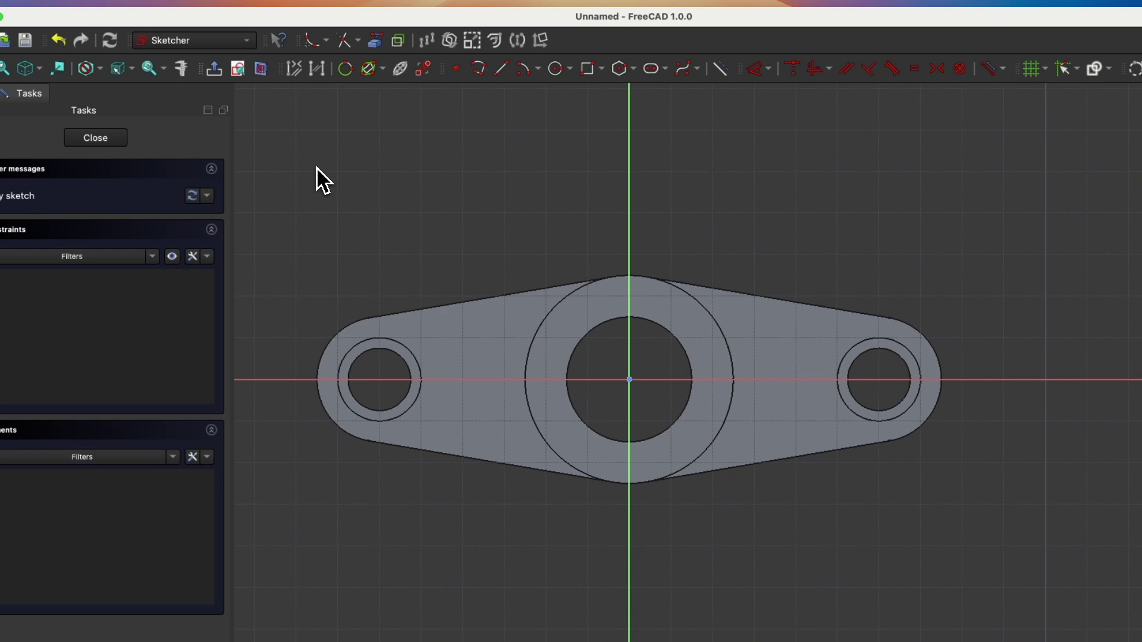
pyautogui.click(607, 68)
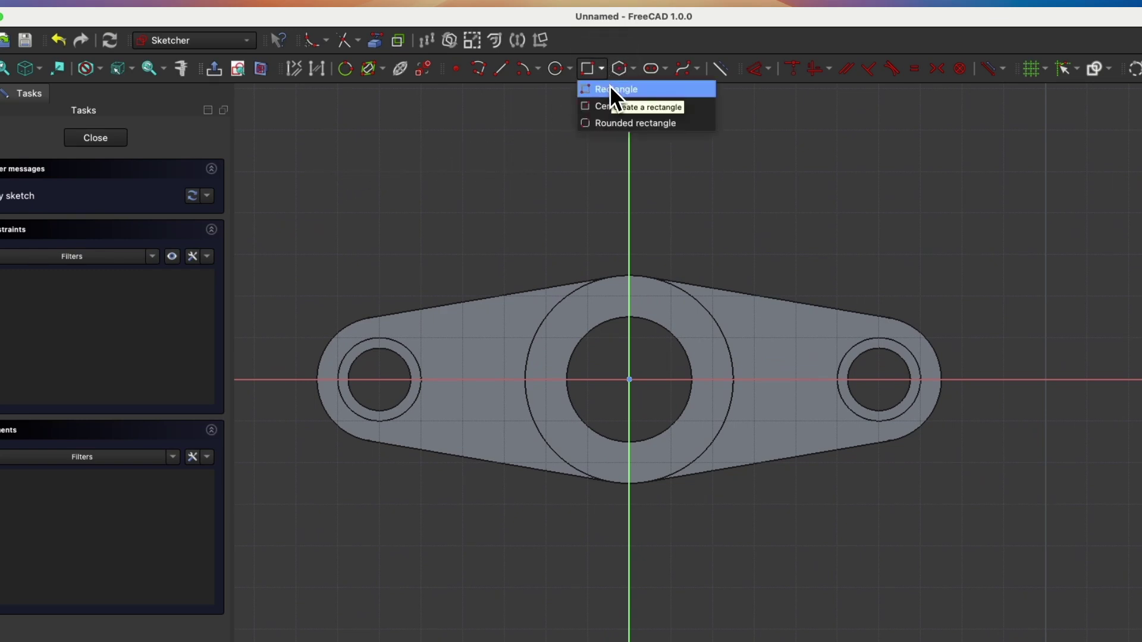
pyautogui.click(648, 111)
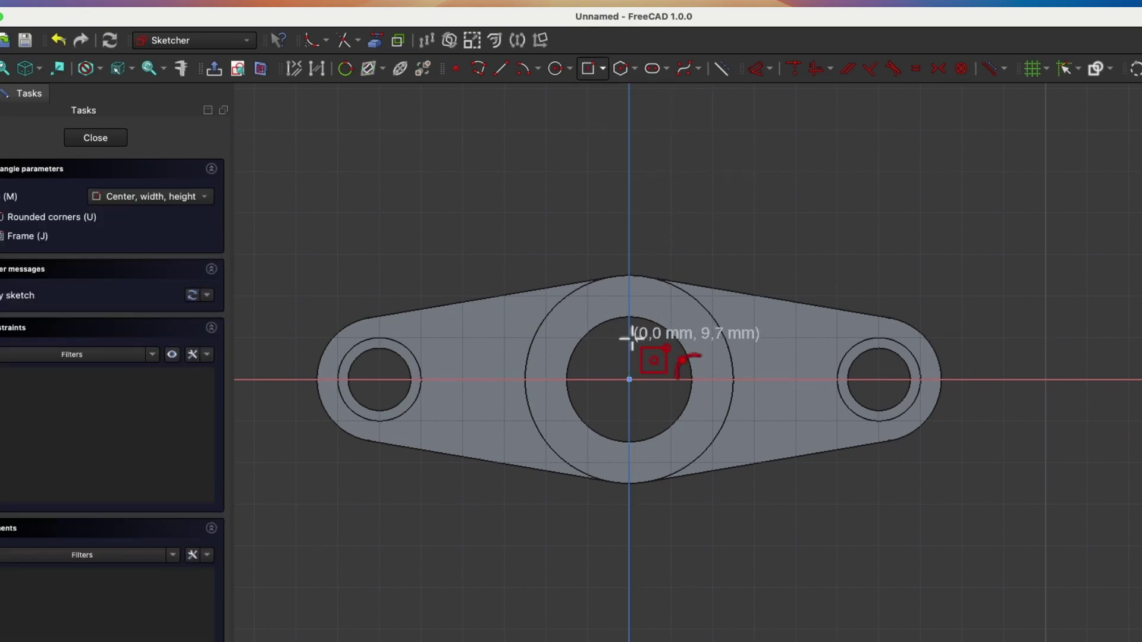
pyautogui.press('Tab')
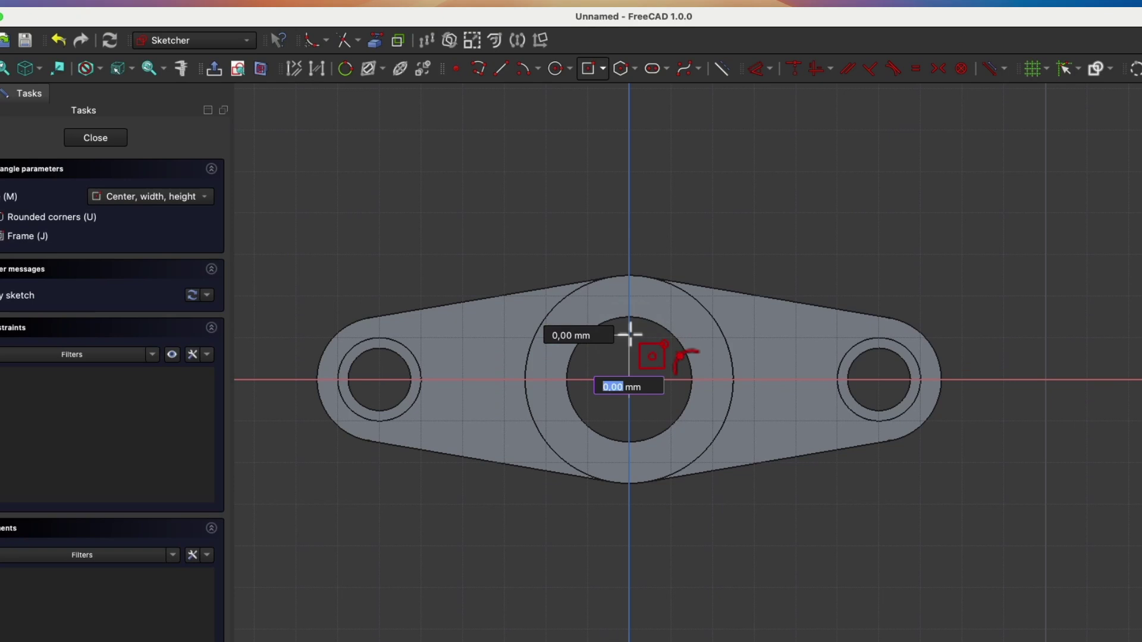
pyautogui.click(630, 335)
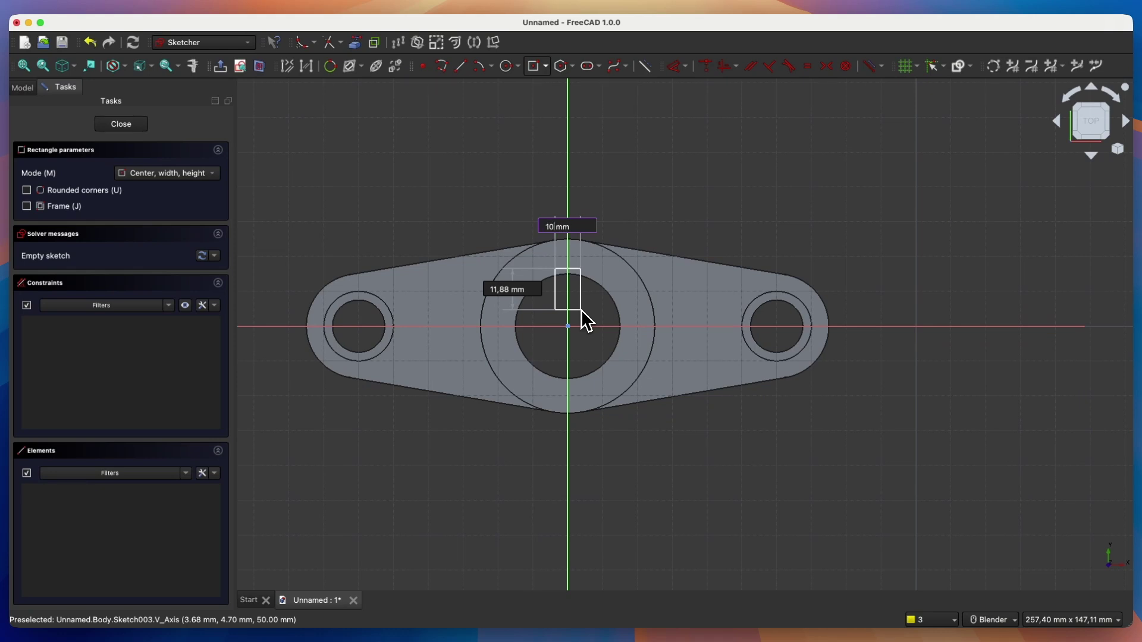
pyautogui.press('Return')
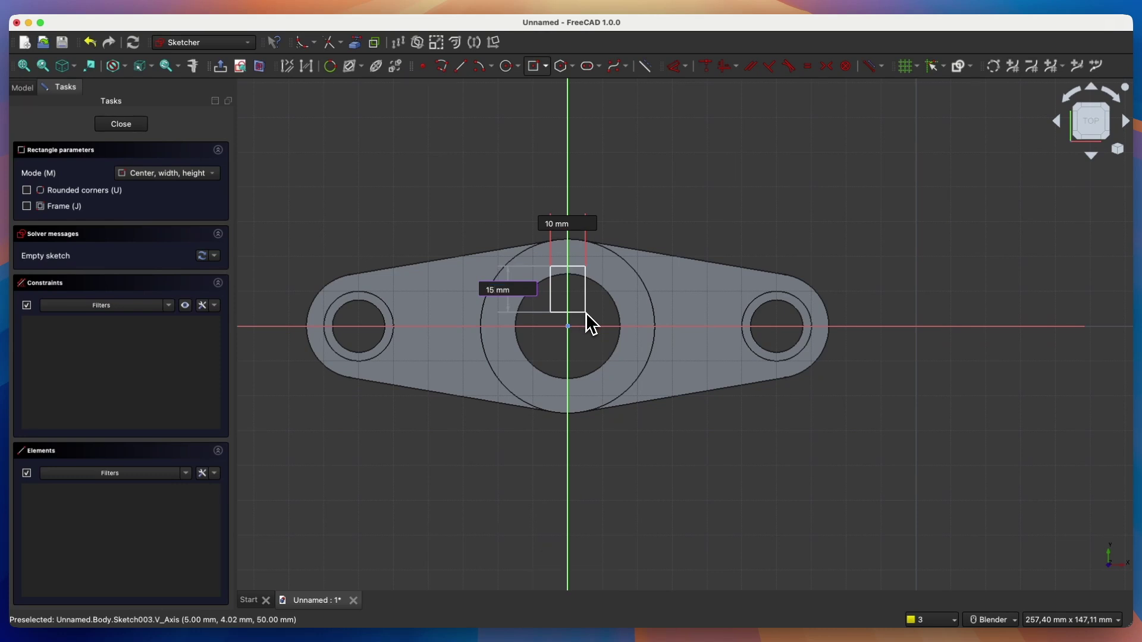
pyautogui.press('Return')
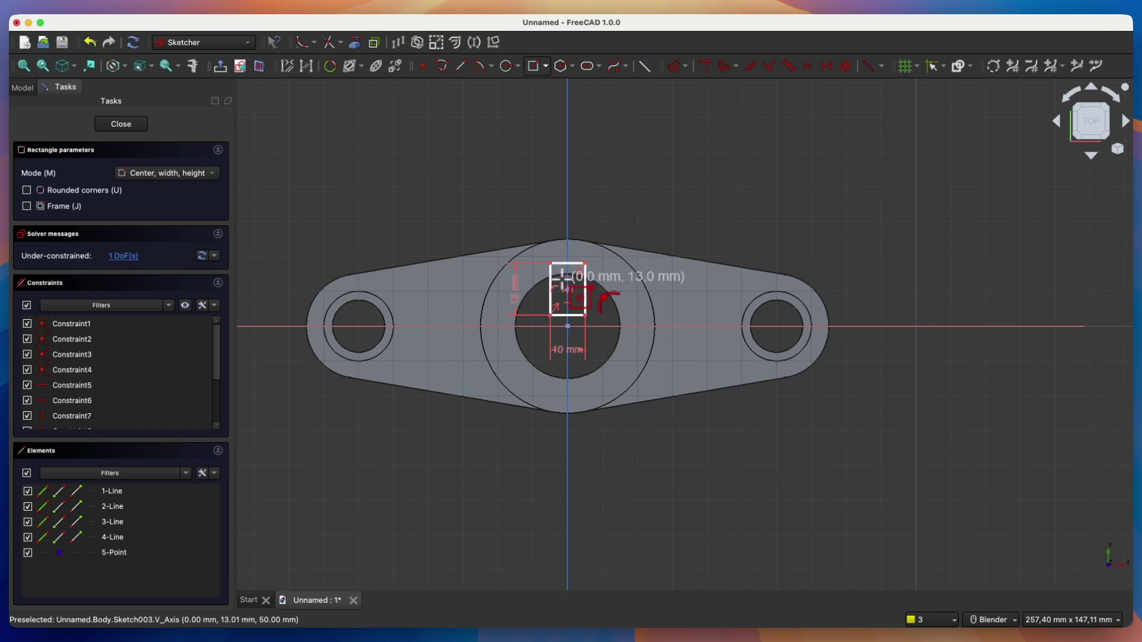
pyautogui.rightClick(582, 289)
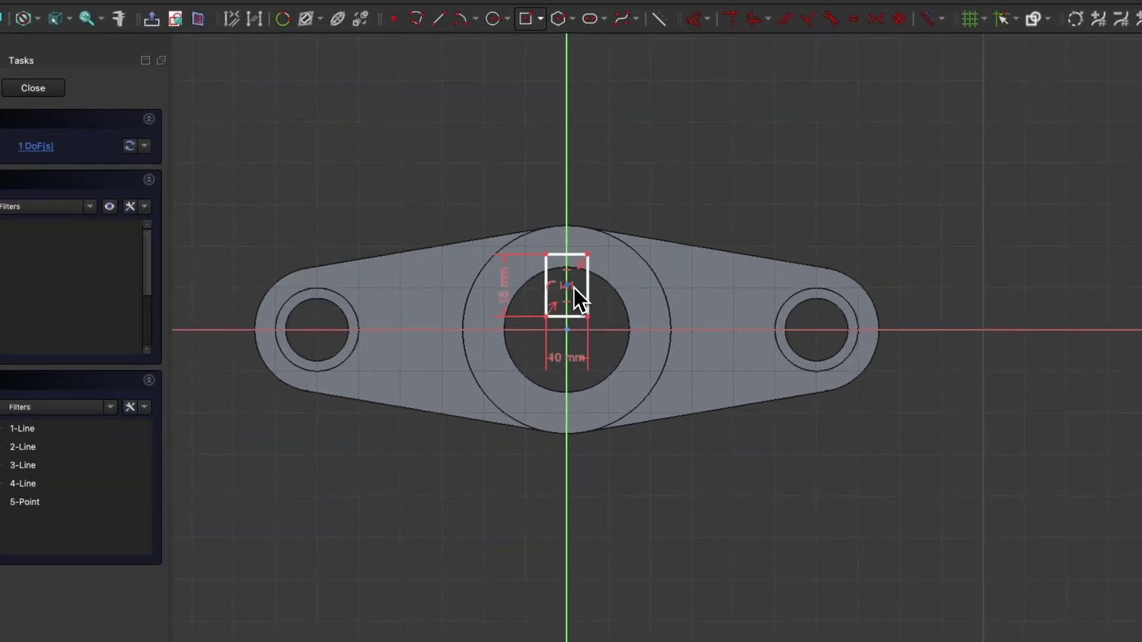
# Shift the rectangle along the vertical axis so it straddles the bore's upper edge, and project the bore edge as external geometry.
pyautogui.moveTo(574, 287); pyautogui.dragTo(572, 269)
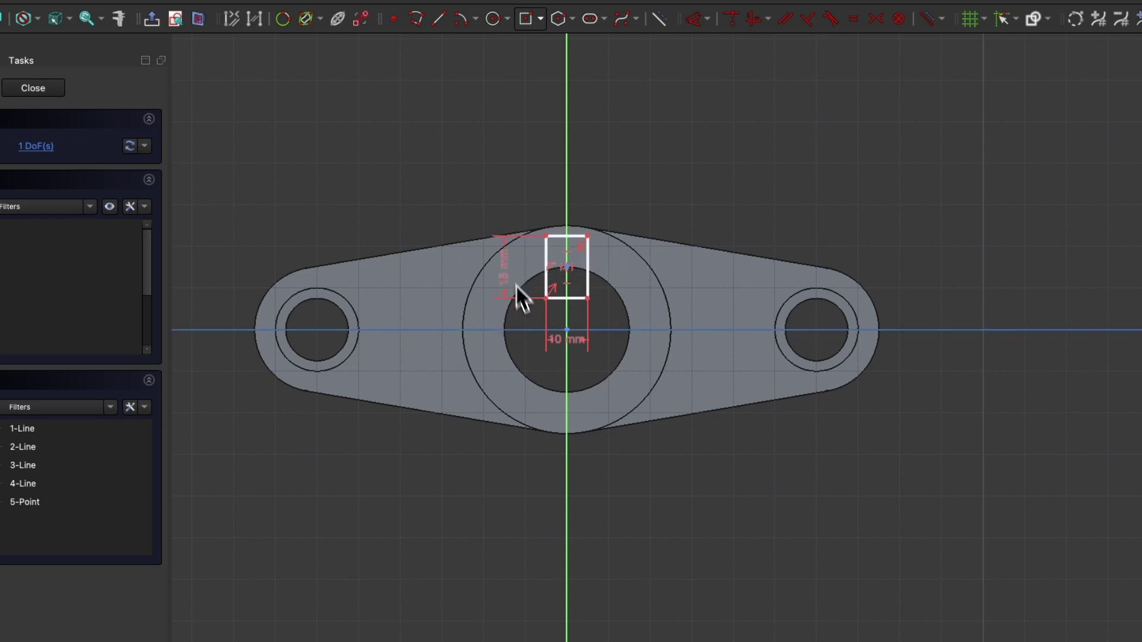
pyautogui.moveTo(546, 298); pyautogui.dragTo(547, 313)
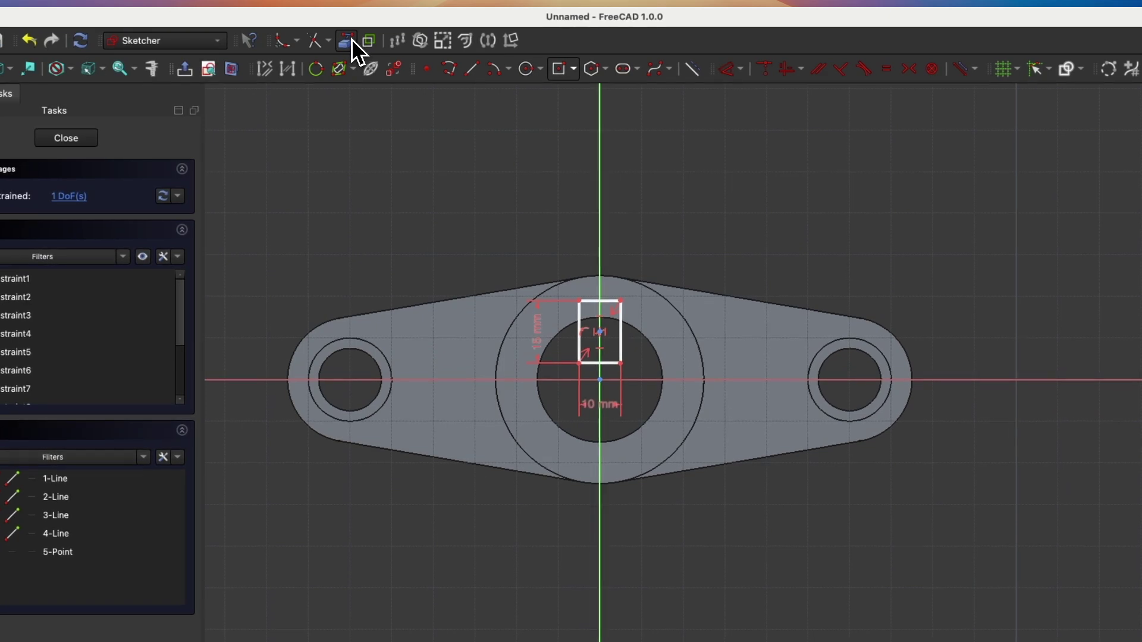
pyautogui.click(351, 38)
pyautogui.click(643, 342)
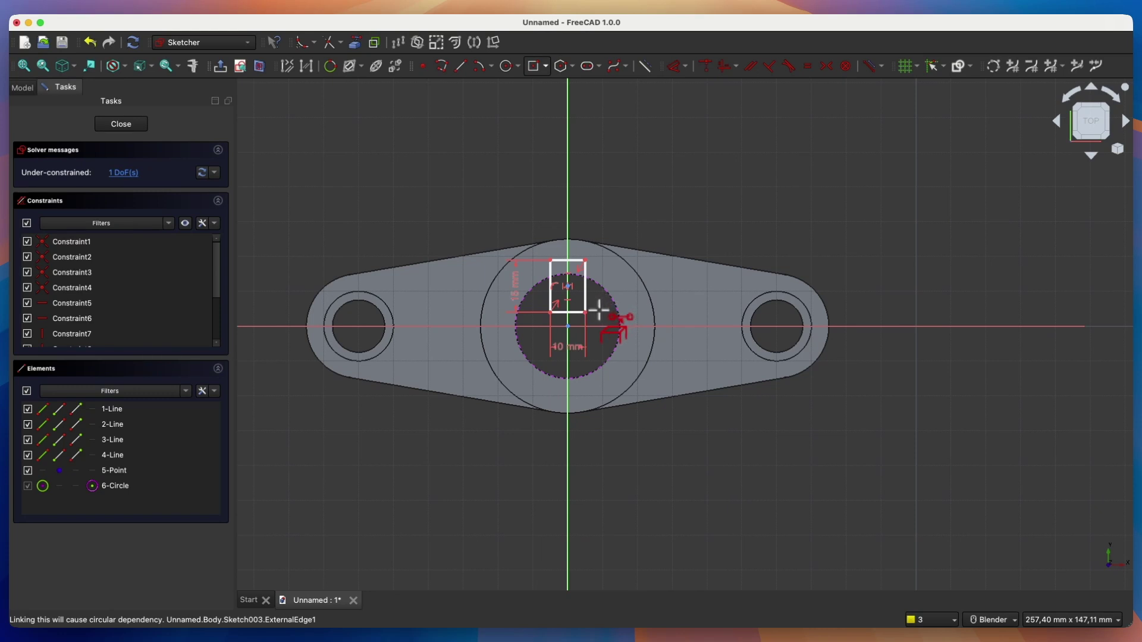
pyautogui.press('Escape')
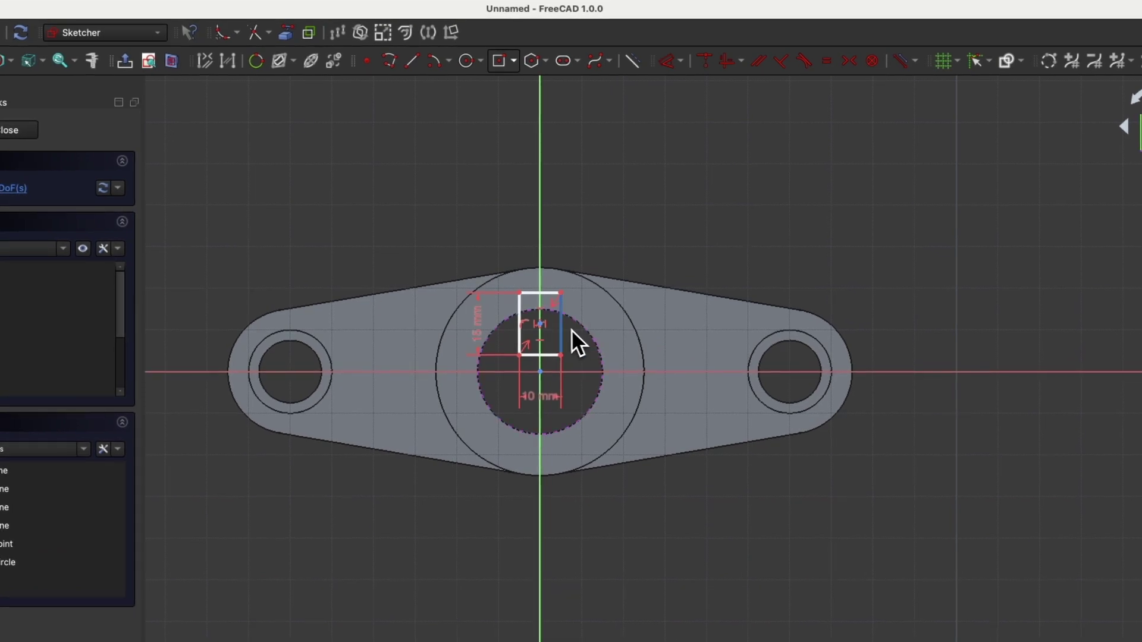
# Constrain the keyway rectangle's center point to lie on the projected bore edge at the vertical axis.
pyautogui.scroll(2, 545, 319)
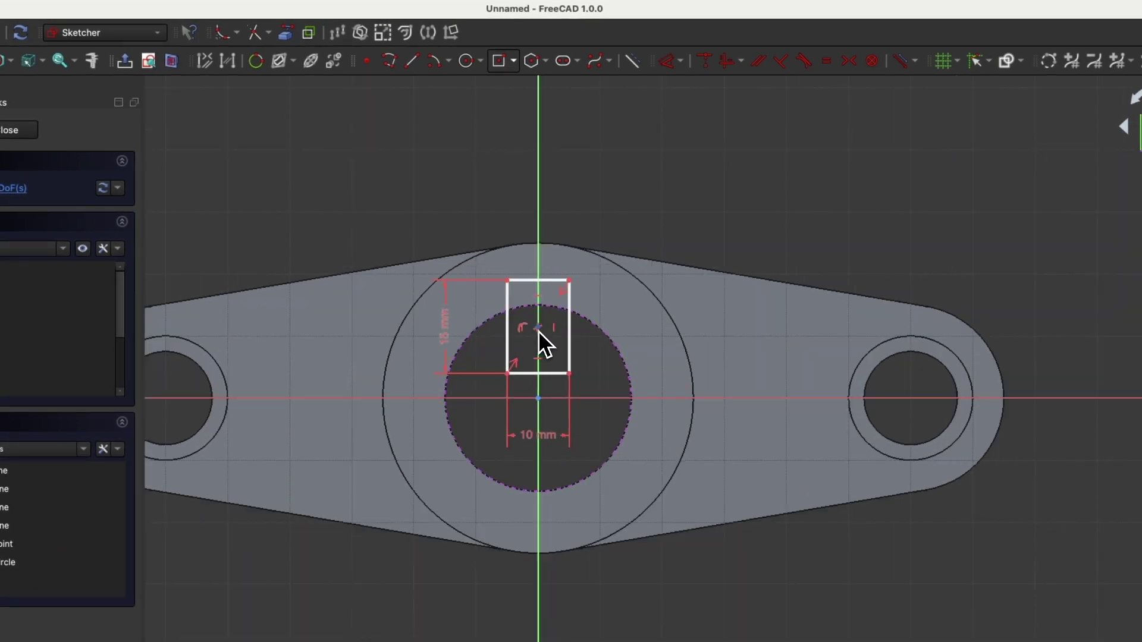
pyautogui.click(537, 330)
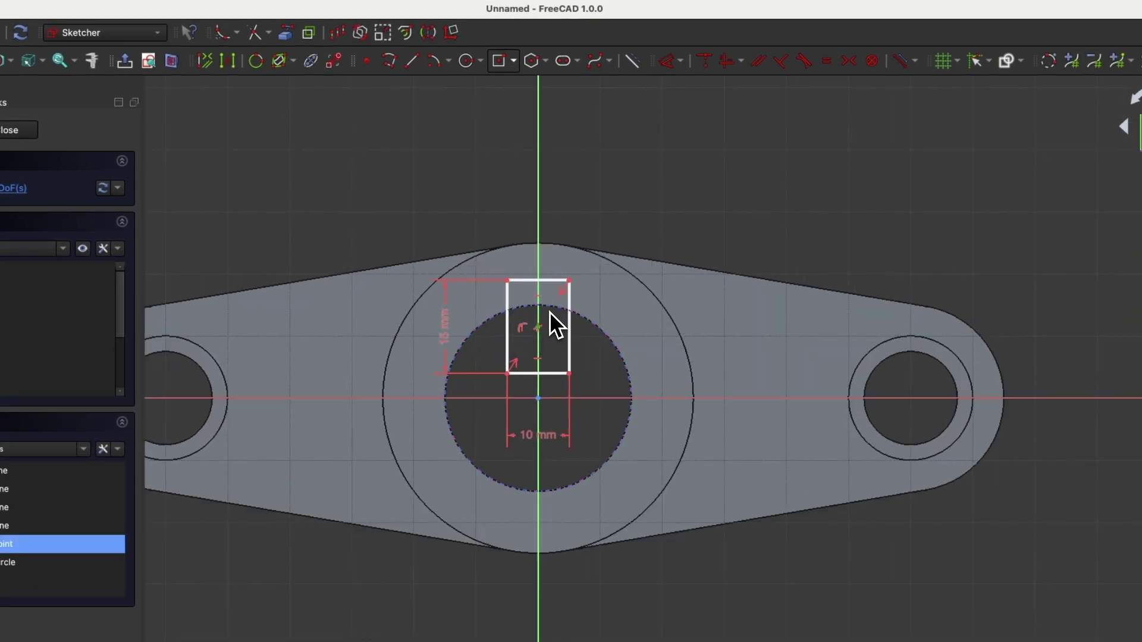
pyautogui.click(551, 310)
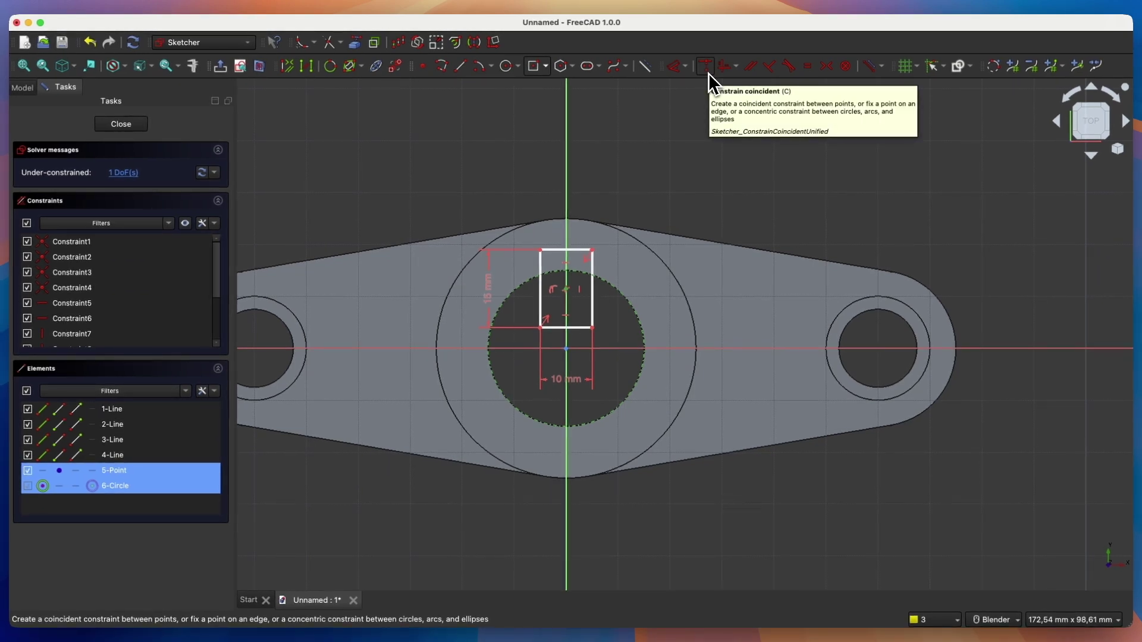
pyautogui.click(708, 74)
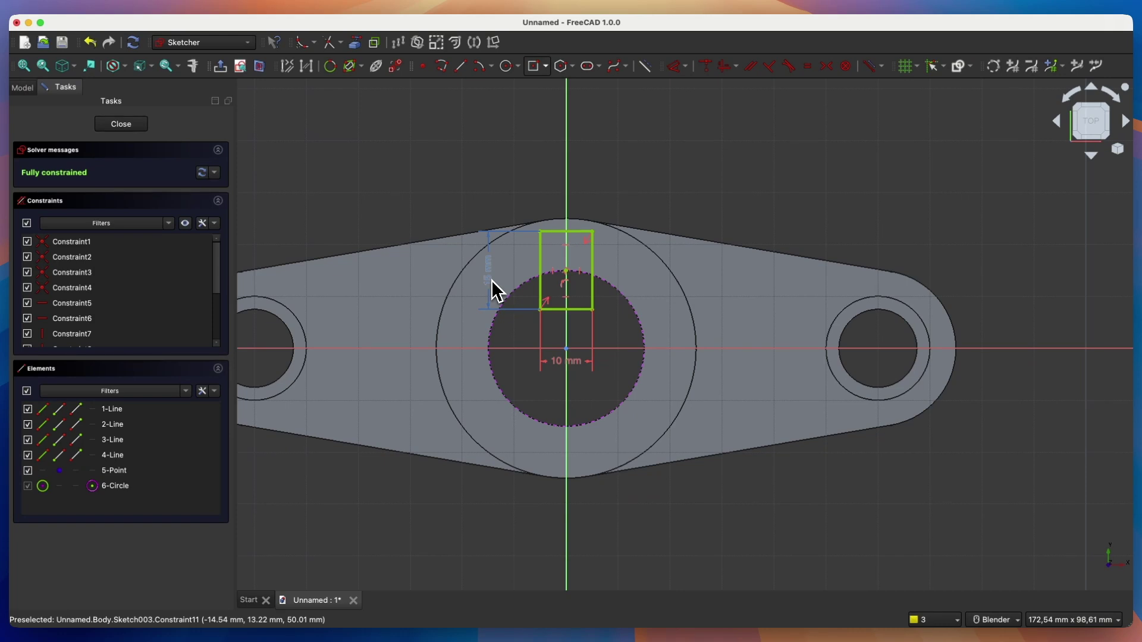
# Set the keyway rectangle's height to 10 mm and close the sketch.
pyautogui.doubleClick(492, 282)
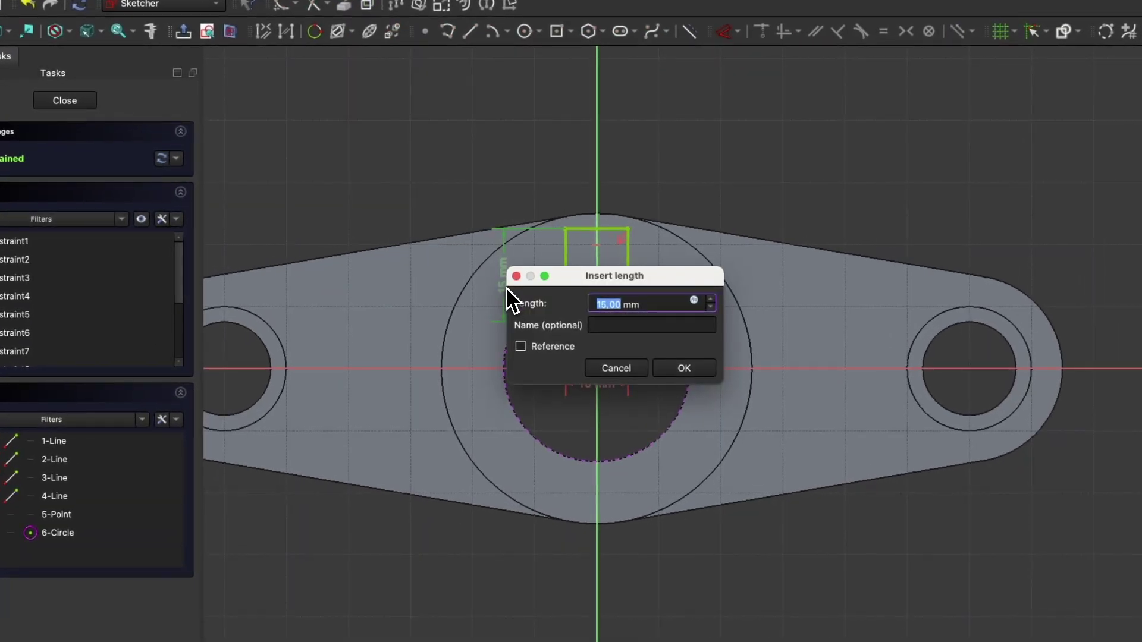
pyautogui.write('10')
pyautogui.press('Return')
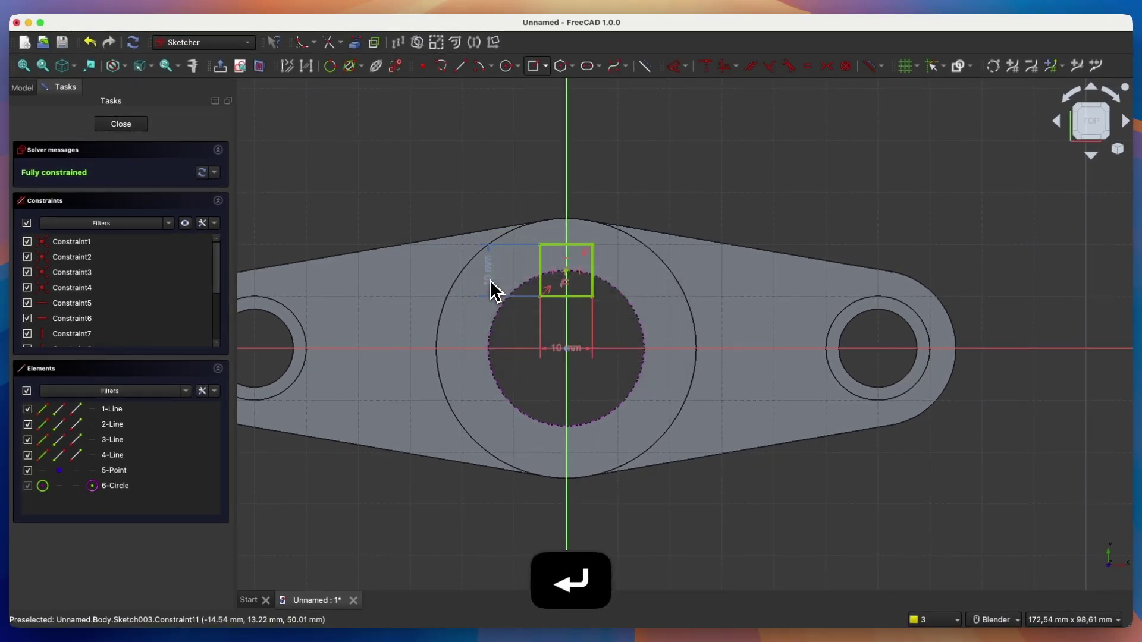
pyautogui.click(110, 127)
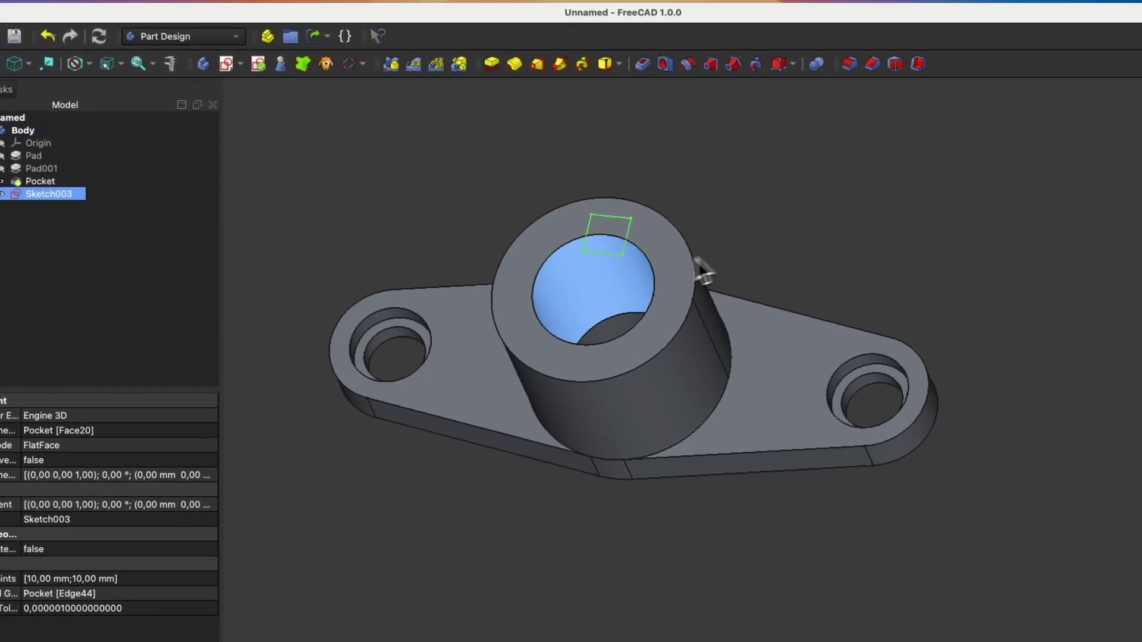
# Pocket the keyway square with the type Through all so it cuts along the whole hub bore.
pyautogui.moveTo(619, 300); pyautogui.dragTo(637, 316, button='middle')
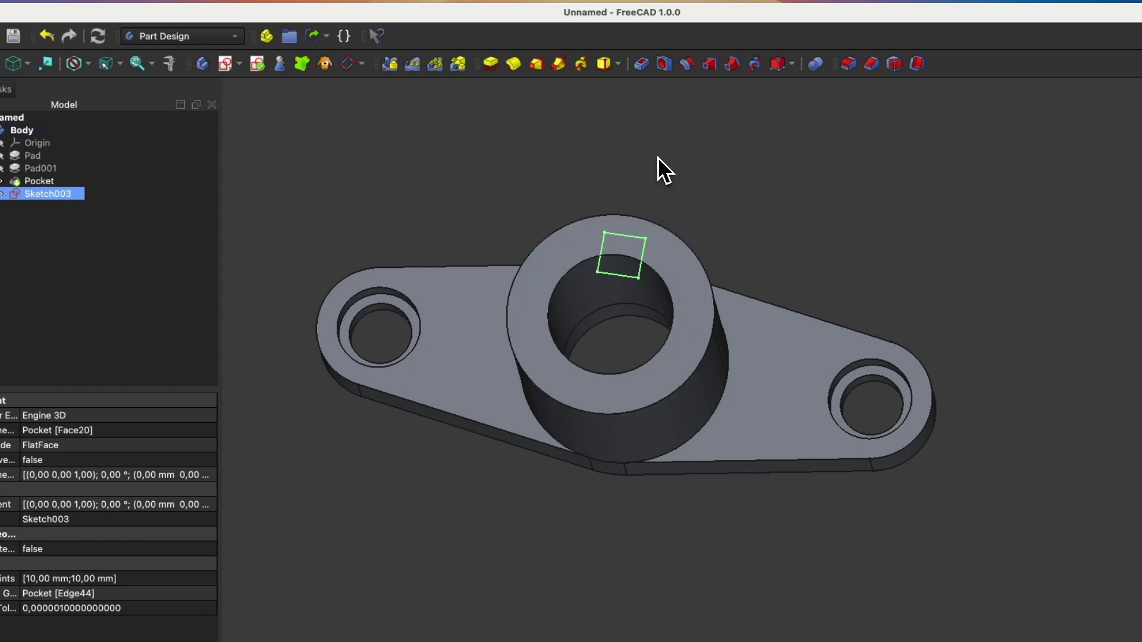
pyautogui.click(641, 65)
pyautogui.scroll(11, 98, 218)
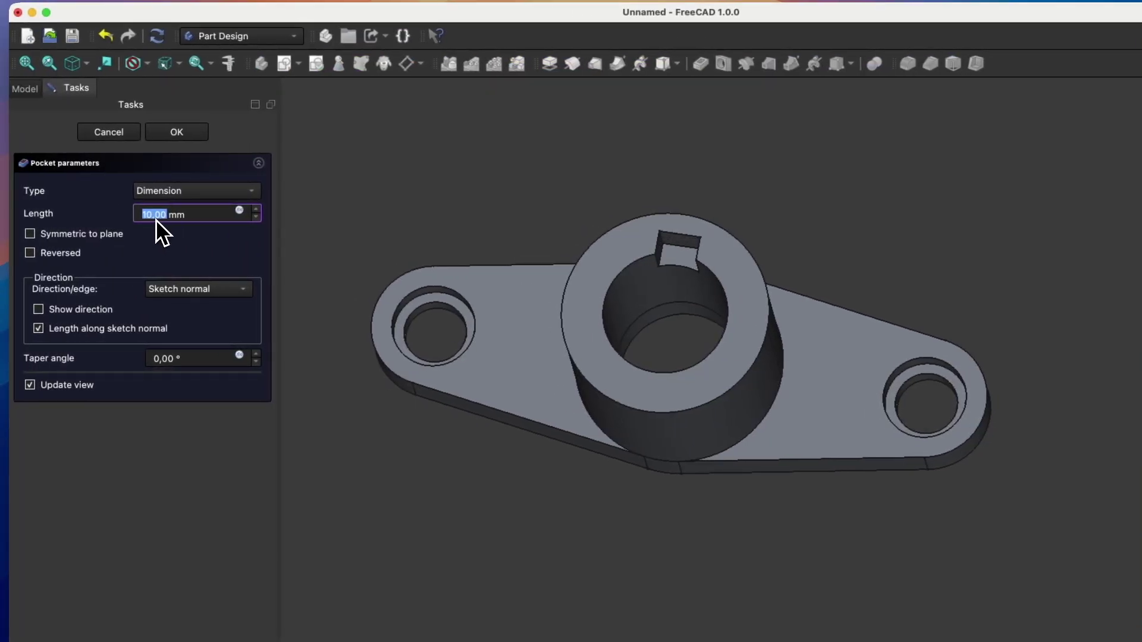
pyautogui.scroll(4, 154, 215)
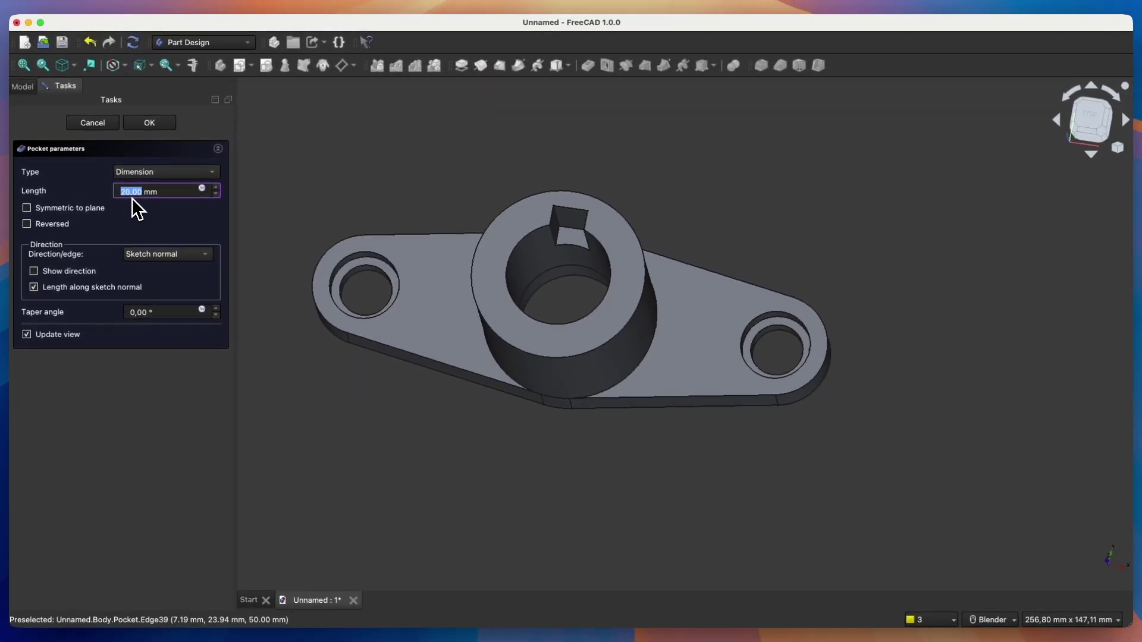
pyautogui.scroll(20, 138, 197)
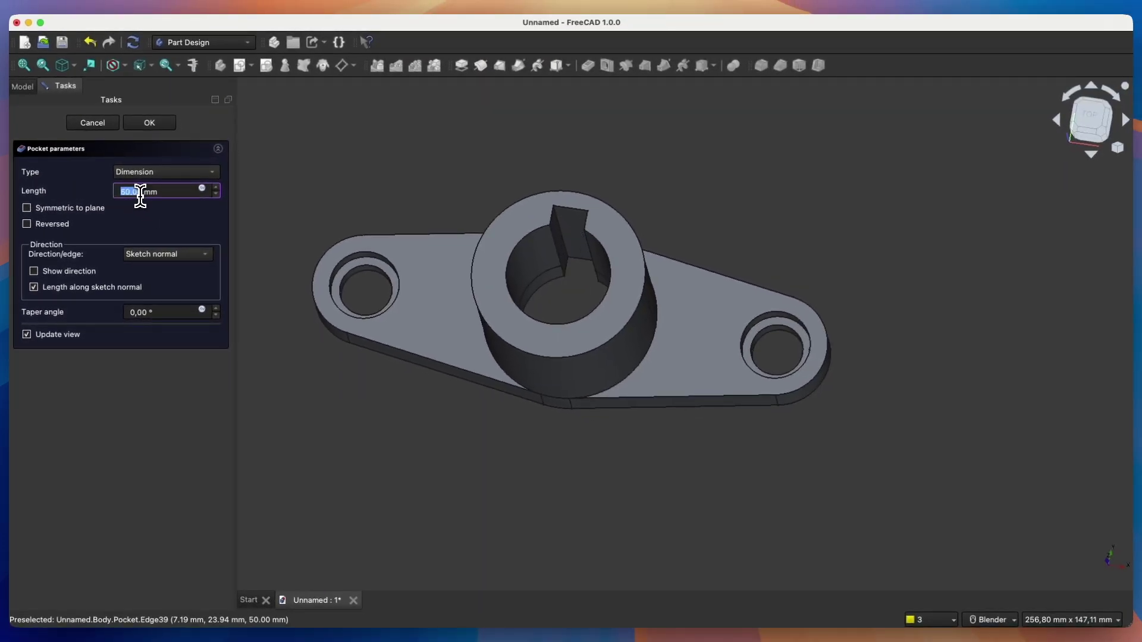
pyautogui.scroll(20, 141, 196)
pyautogui.scroll(-16, 137, 194)
pyautogui.scroll(-20, 138, 194)
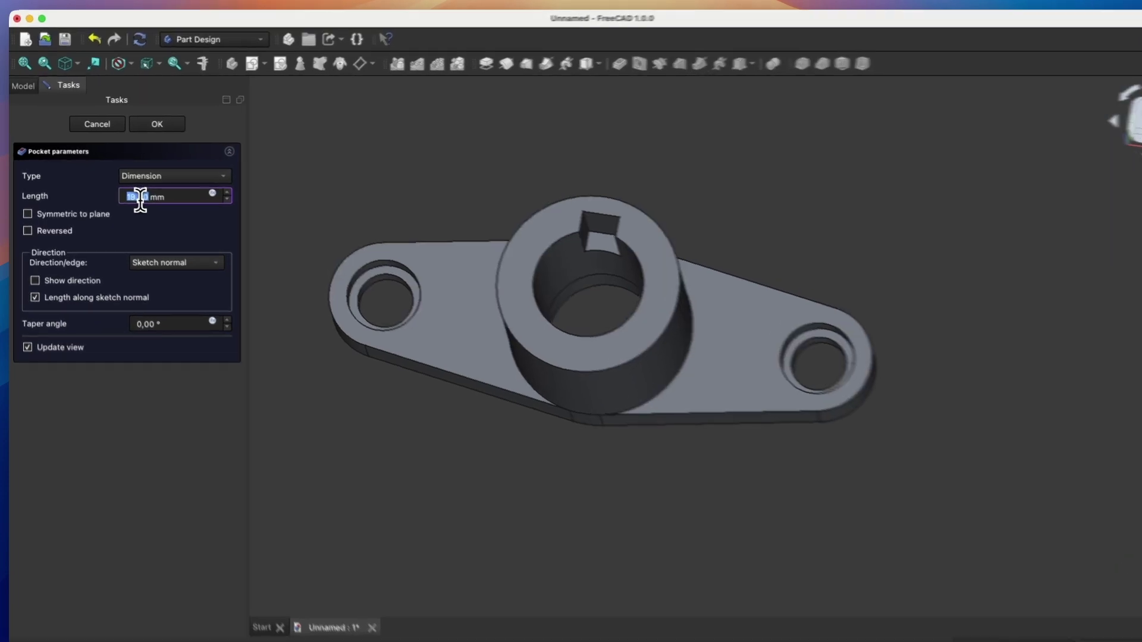
pyautogui.scroll(-2, 140, 198)
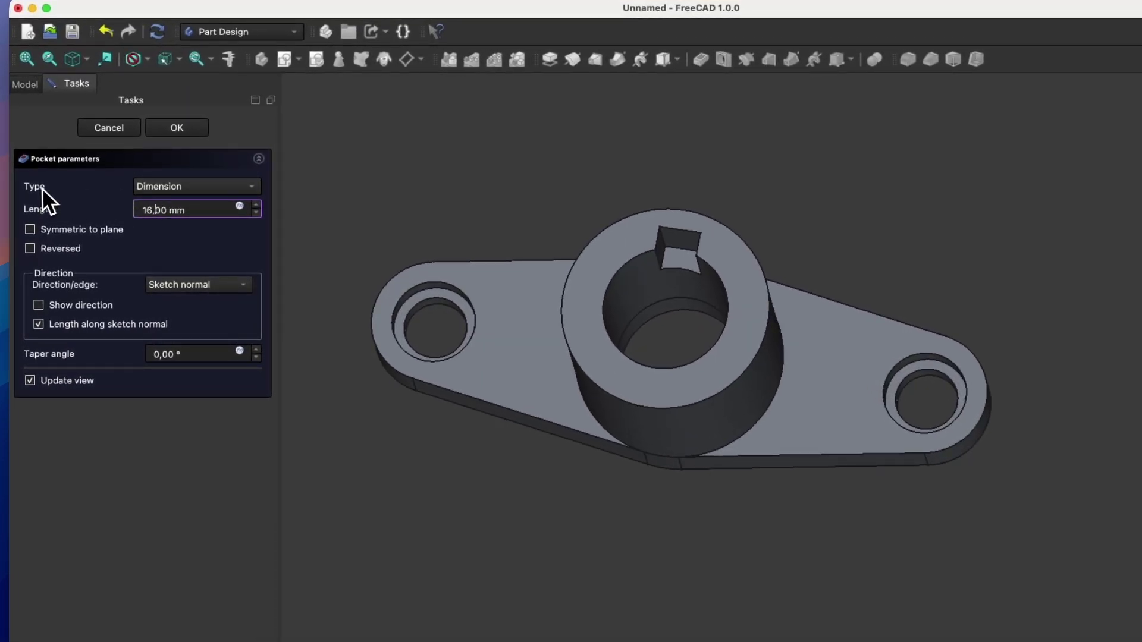
pyautogui.click(175, 190)
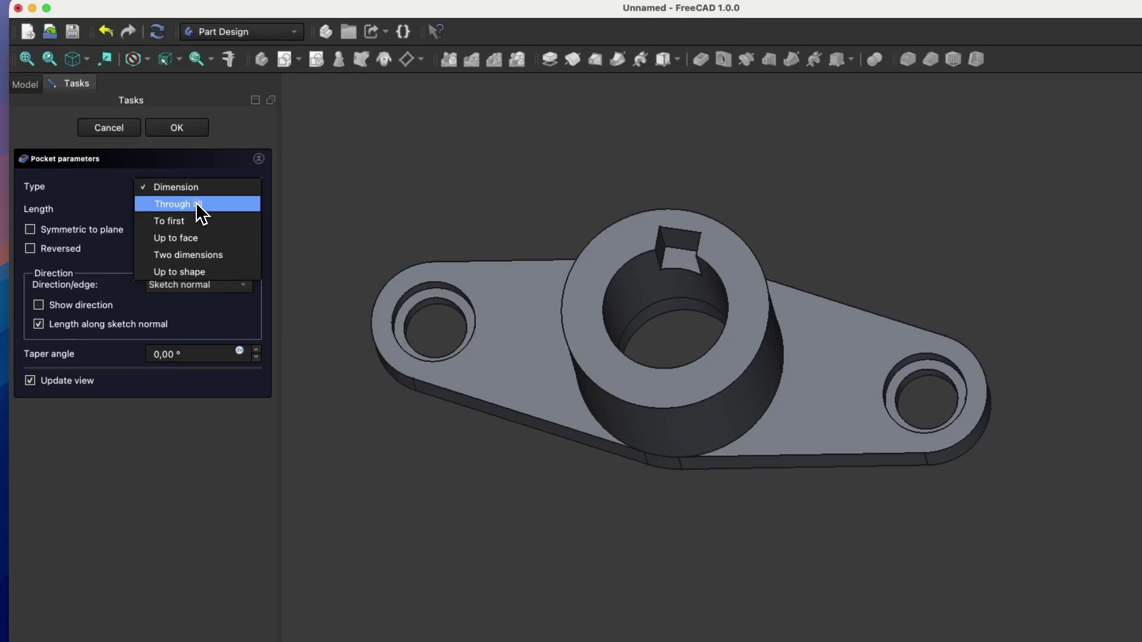
pyautogui.click(198, 203)
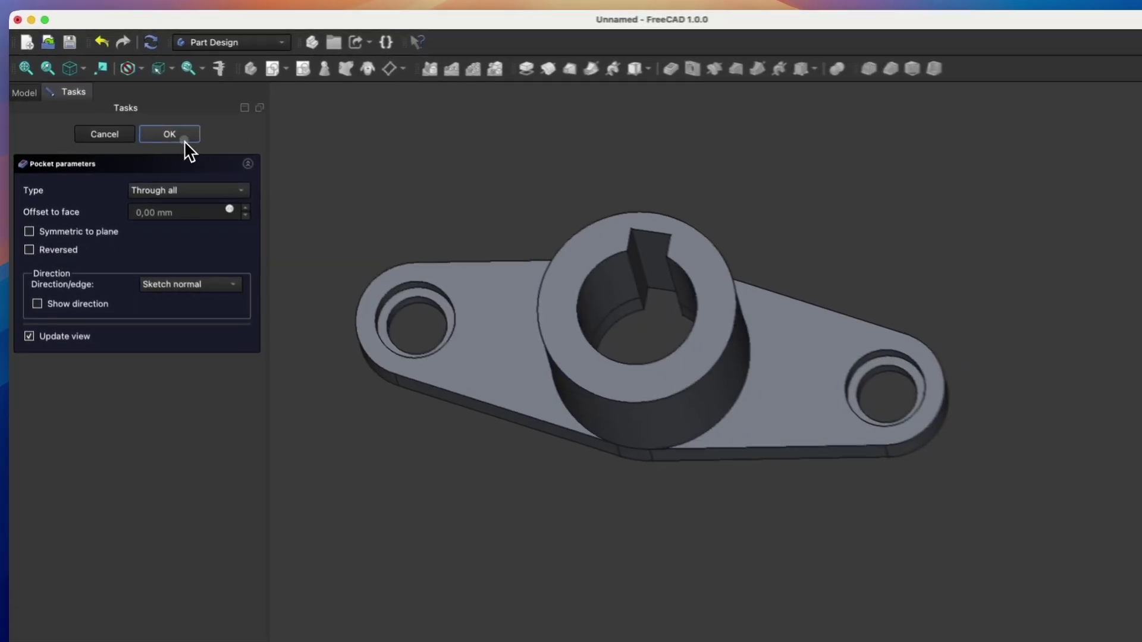
pyautogui.click(184, 141)
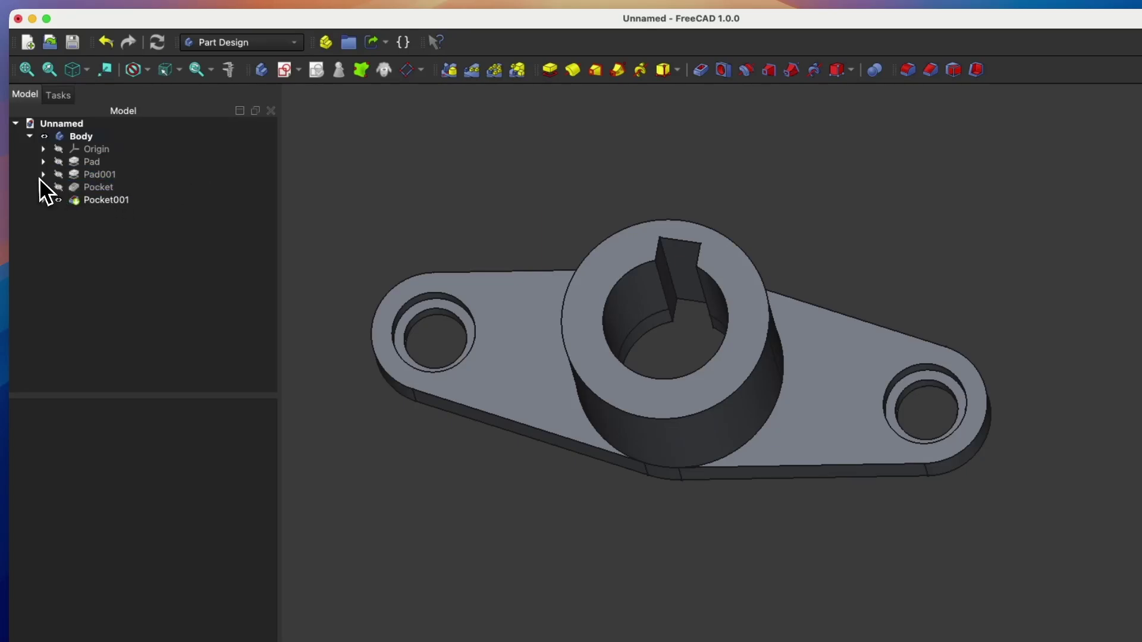
# Edit the hub's pad (Pad001) and set its length to 50 mm.
pyautogui.click(115, 176)
pyautogui.doubleClick(115, 176)
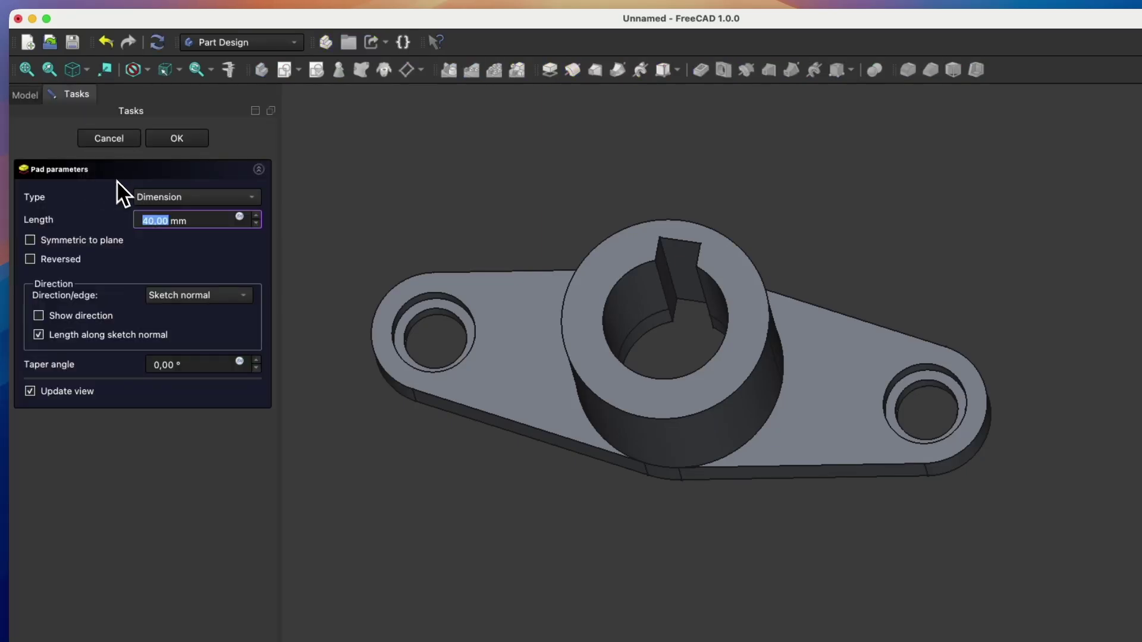
pyautogui.scroll(4, 155, 221)
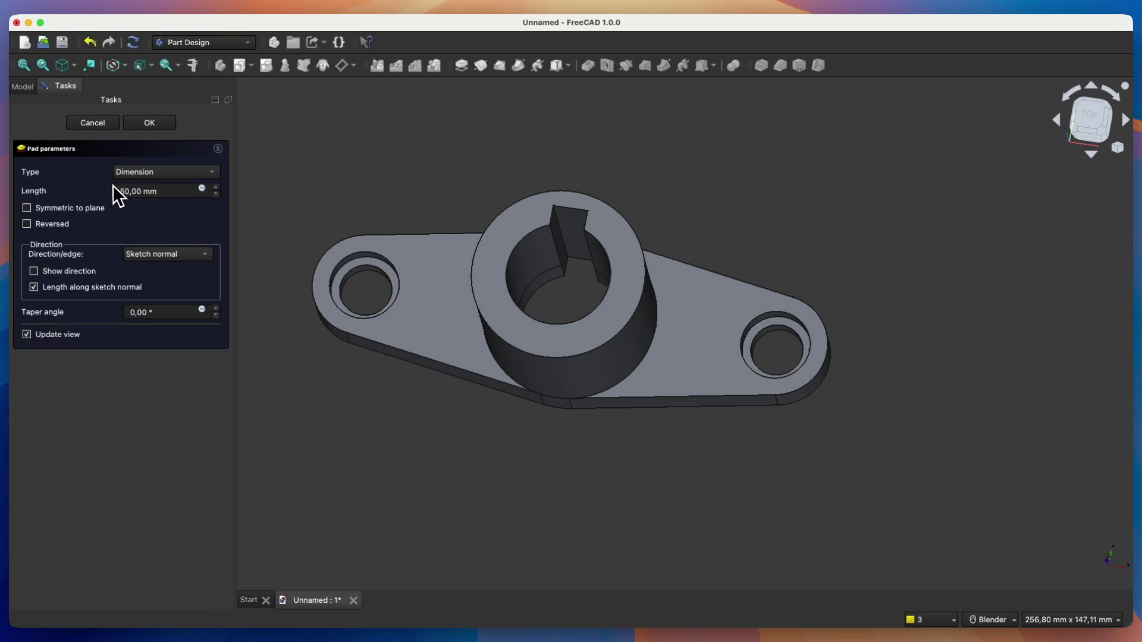
pyautogui.click(152, 124)
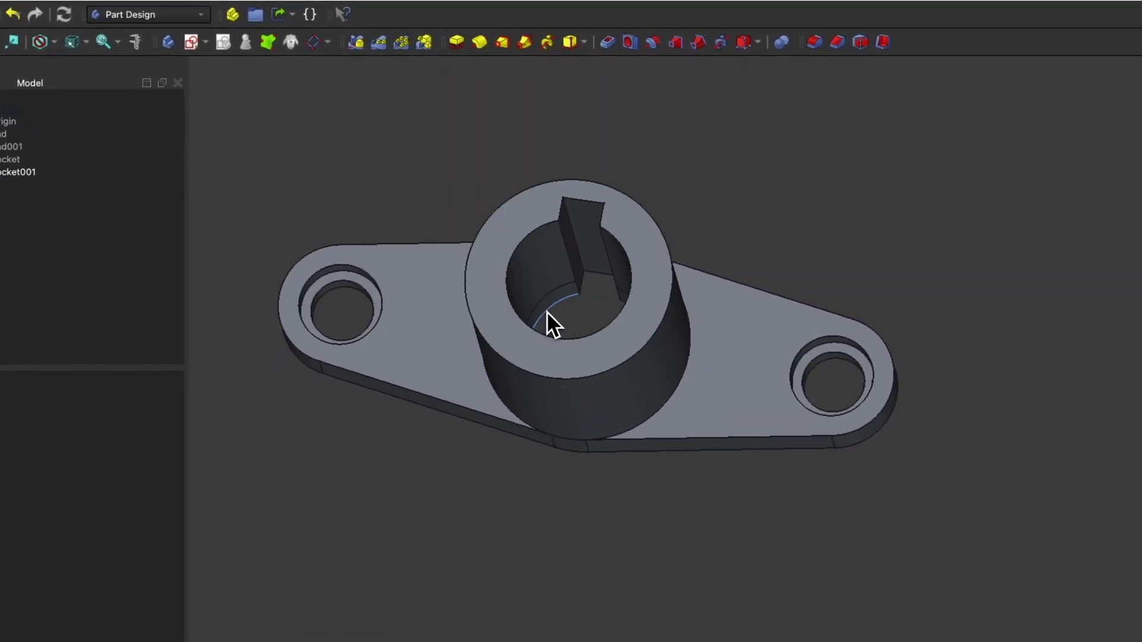
# Set the Refine property of the keyway pocket (Pocket001) to true to remove the leftover edges inside the bore.
pyautogui.moveTo(566, 283)
pyautogui.mouseDown(button='middle')
pyautogui.moveTo(578, 275)
pyautogui.moveTo(568, 295)
pyautogui.mouseUp(button='middle')
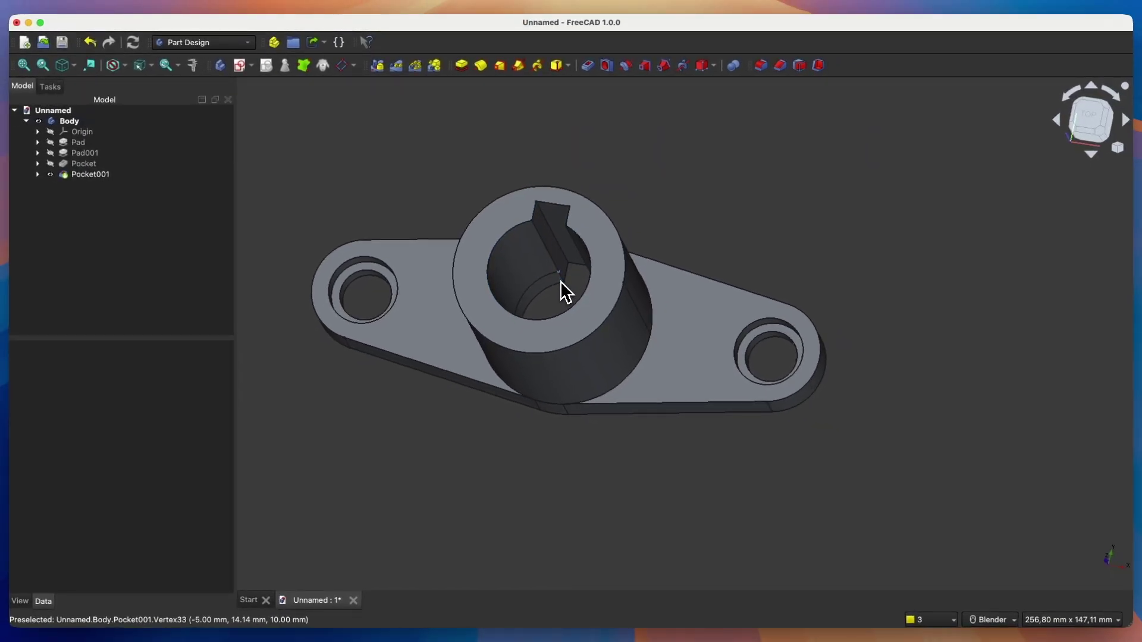
pyautogui.scroll(3, 560, 281)
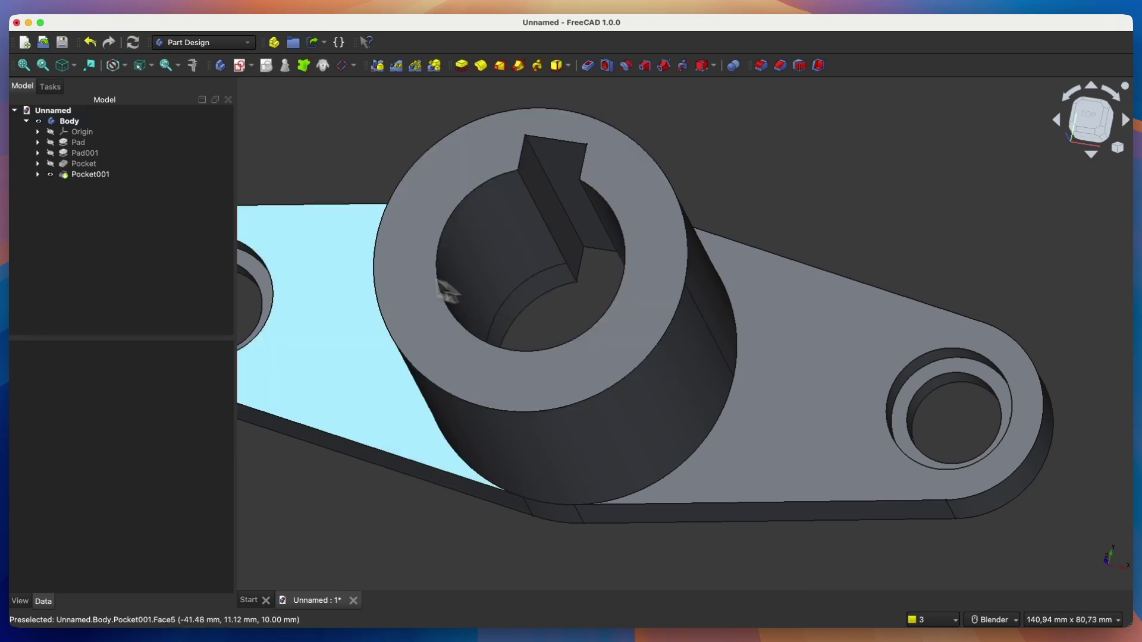
pyautogui.click(98, 175)
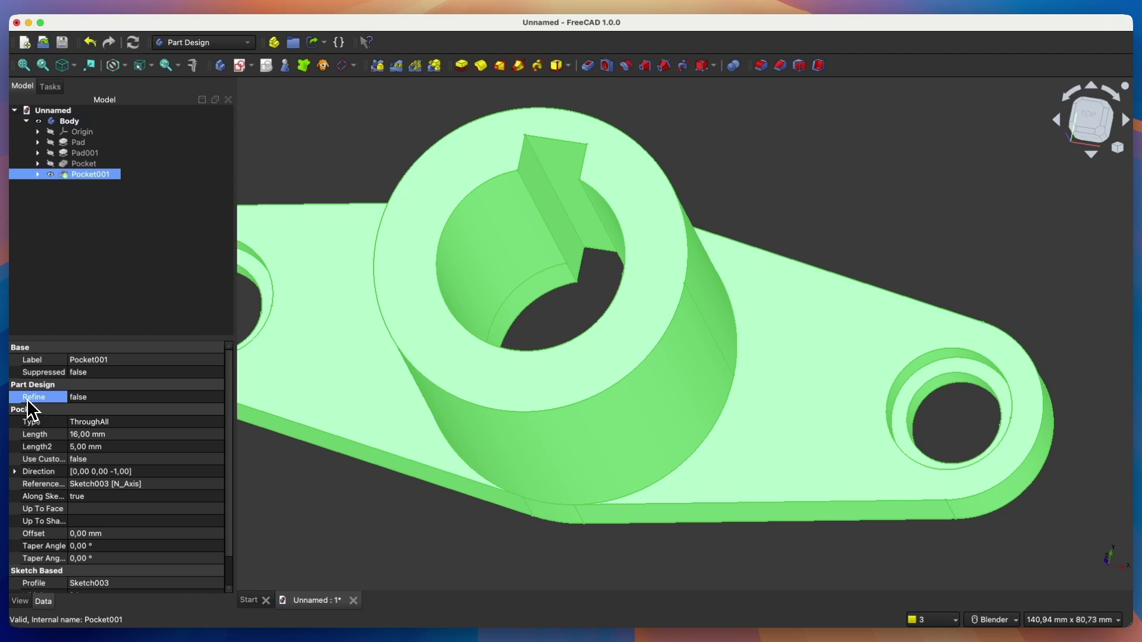
pyautogui.click(90, 397)
pyautogui.click(109, 424)
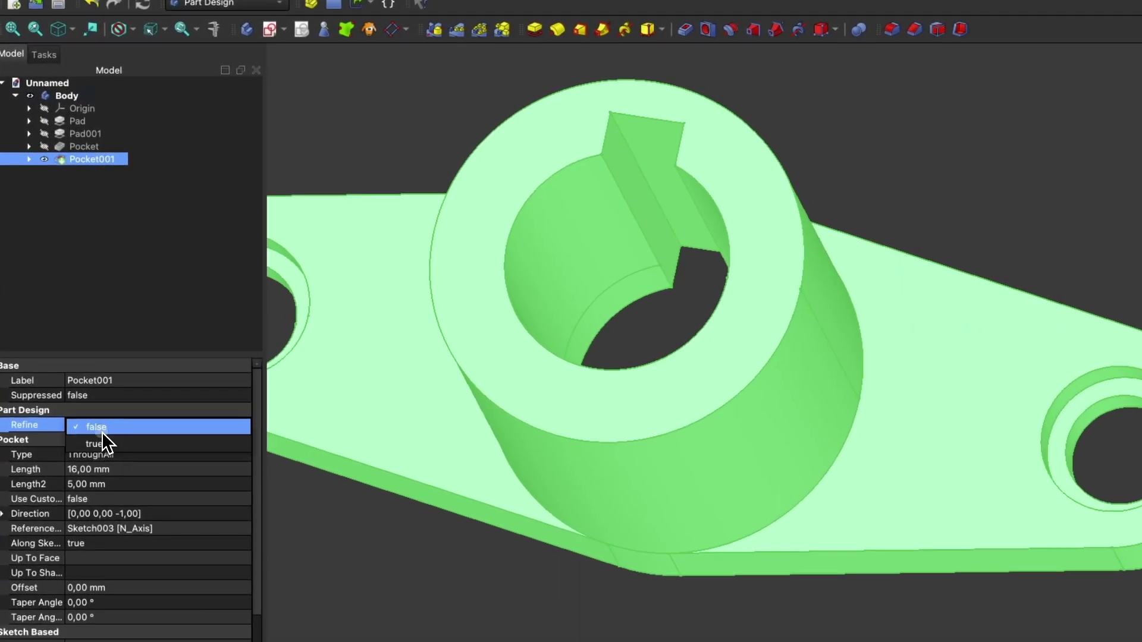
pyautogui.click(101, 441)
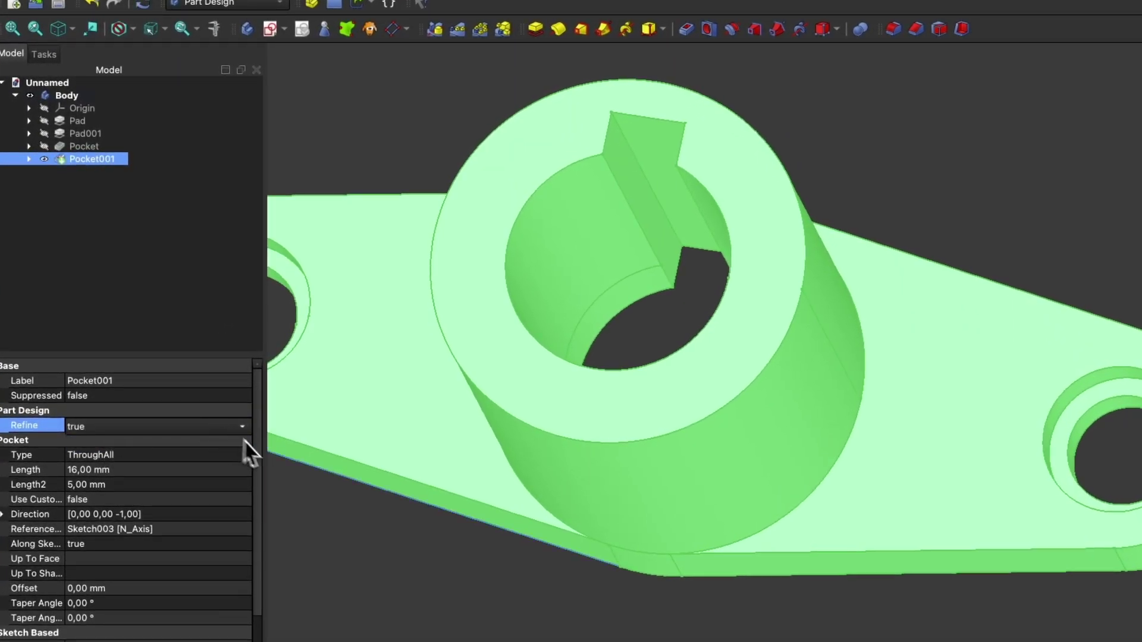
pyautogui.click(370, 122)
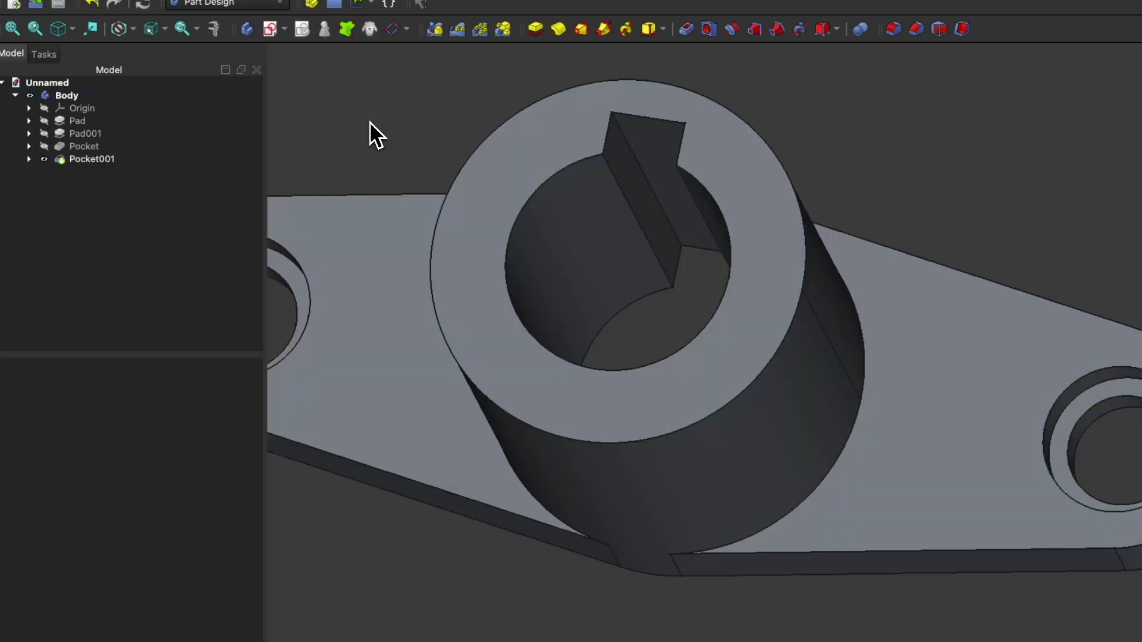
# Enable automatic model checking and refining after boolean operations and refining after sketch-based operations in the Part/Part Design general preferences.
pyautogui.scroll(-5, 602, 315)
pyautogui.moveTo(640, 344); pyautogui.dragTo(558, 295, button='middle')
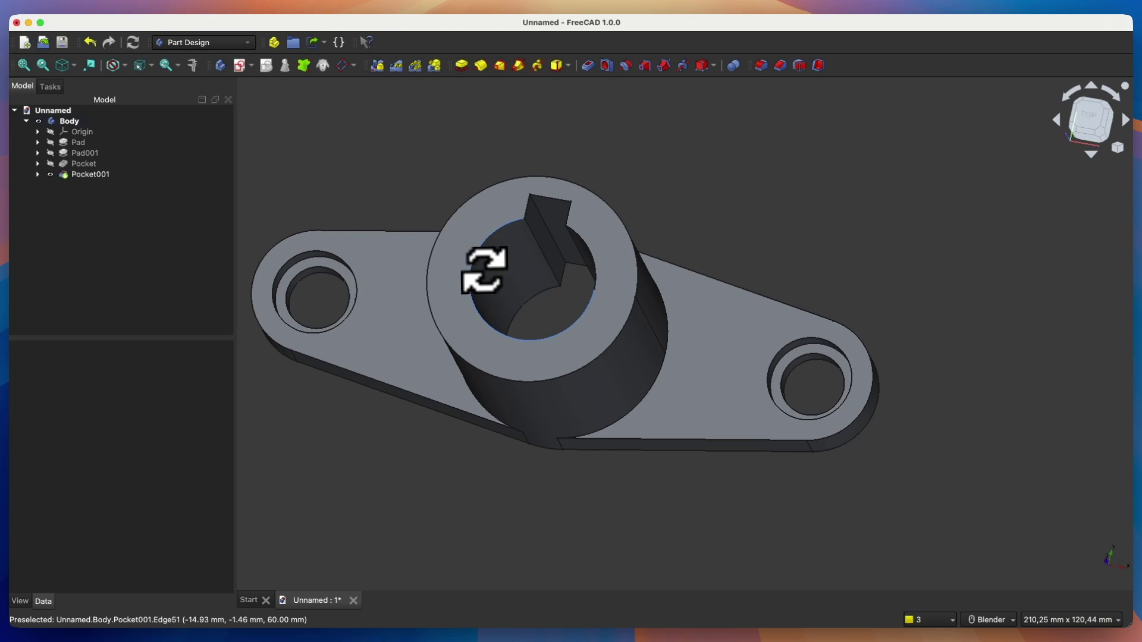
pyautogui.click(60, 7)
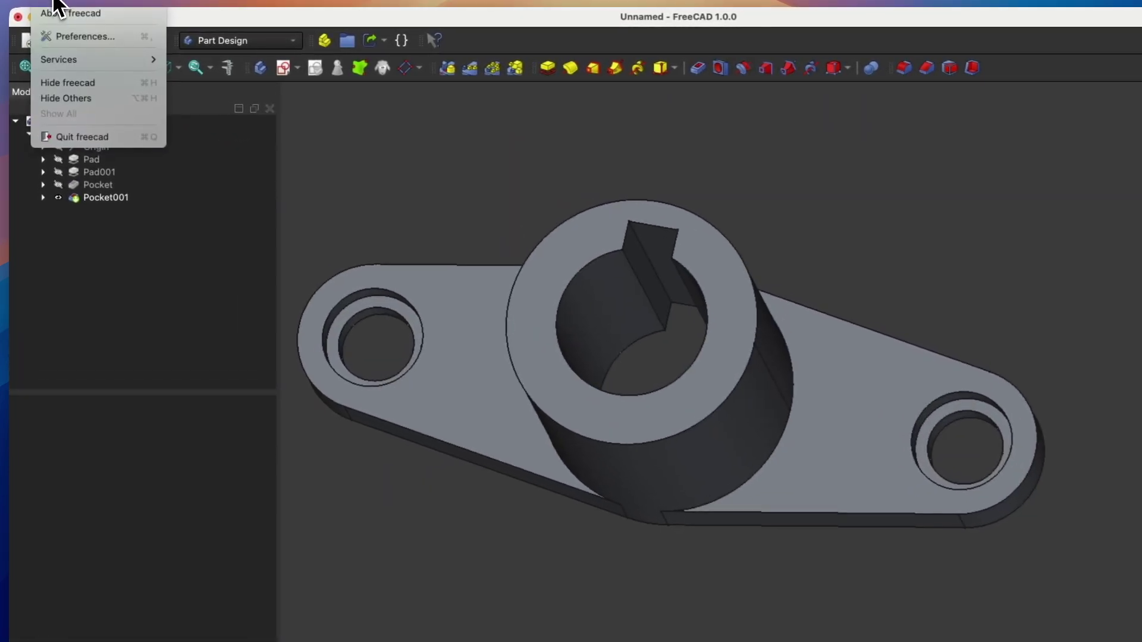
pyautogui.click(72, 36)
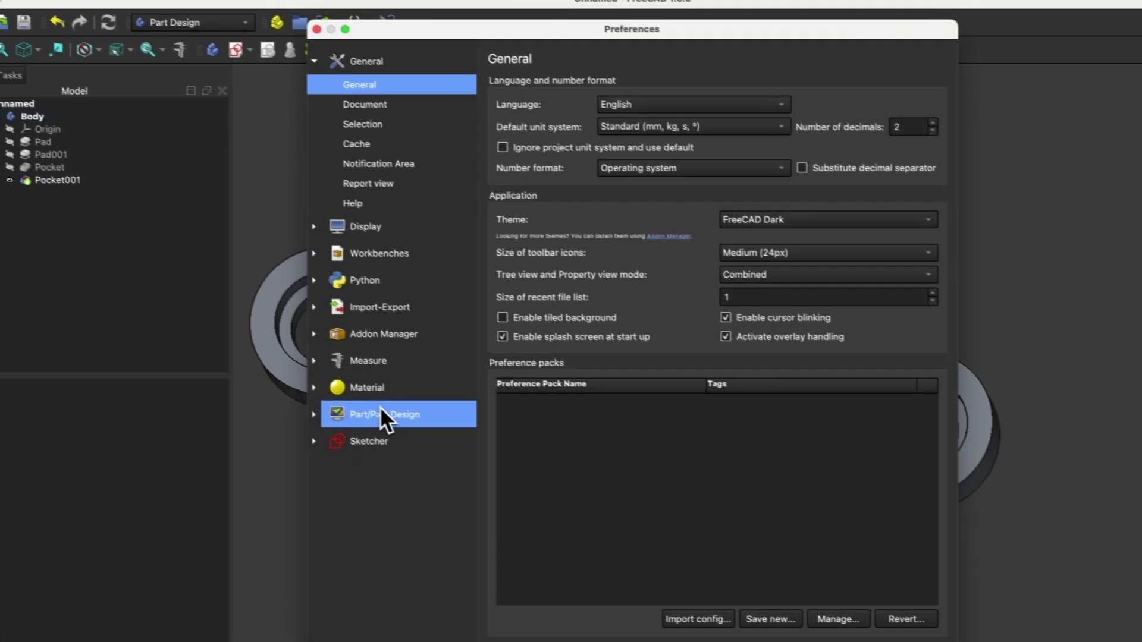
pyautogui.click(427, 434)
pyautogui.click(481, 113)
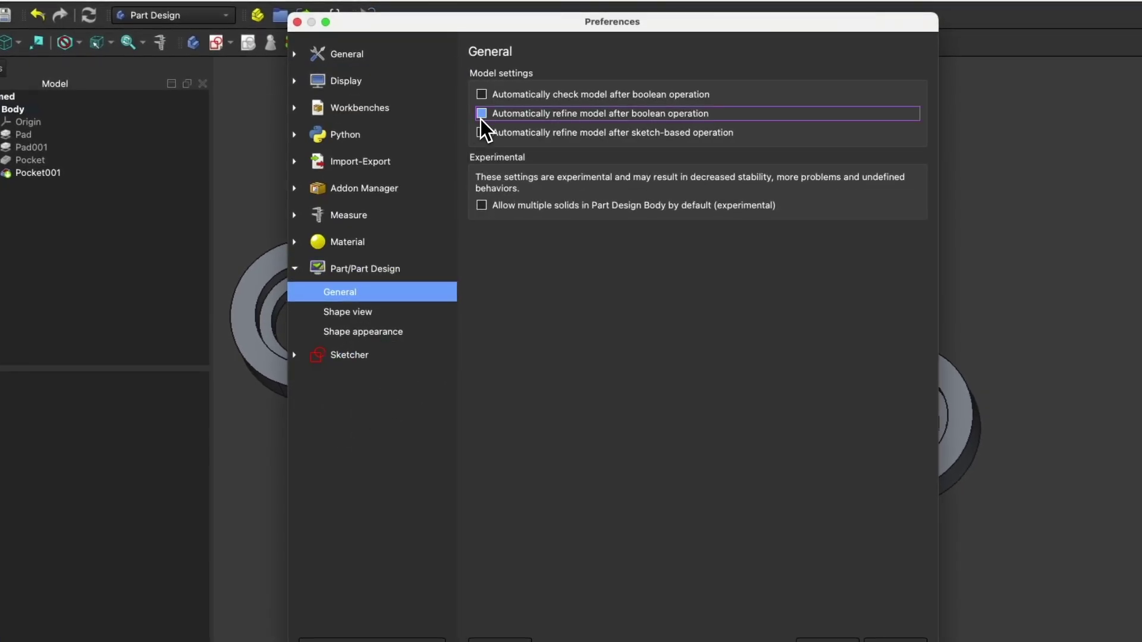
pyautogui.click(481, 132)
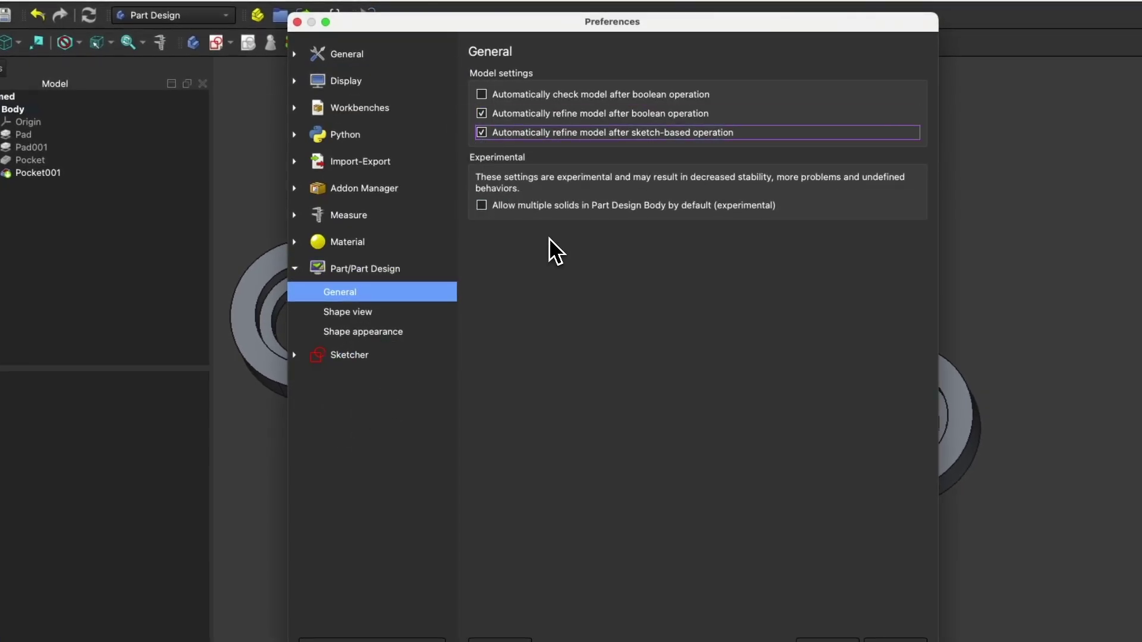
pyautogui.click(482, 94)
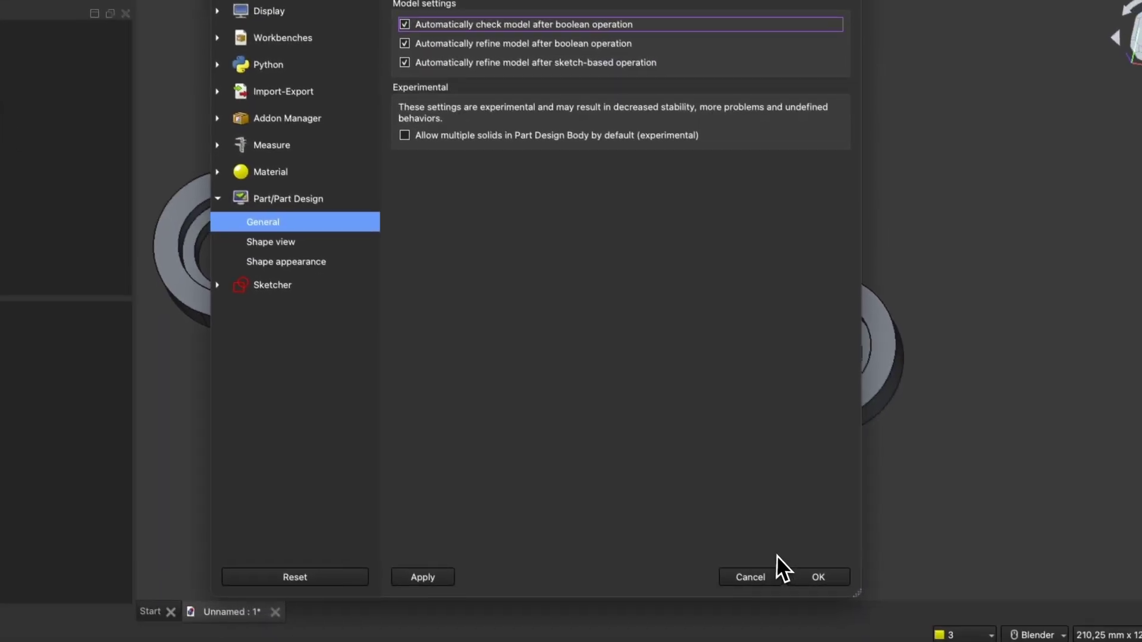
pyautogui.click(822, 571)
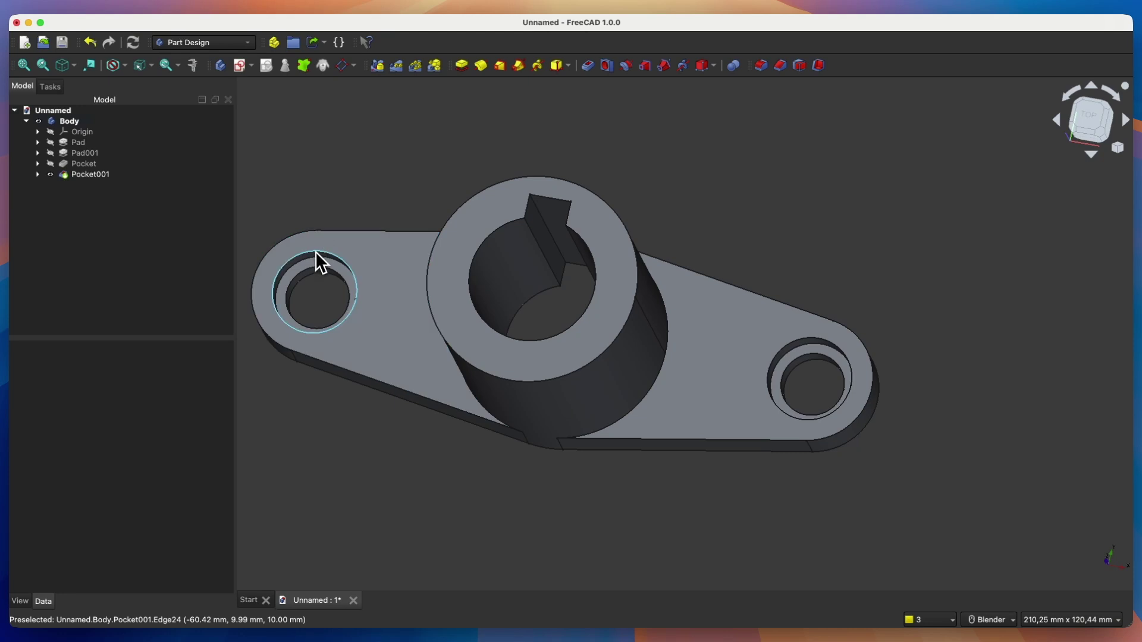
# Fillet the upper rim edges of both counterbored holes with a radius of 2 mm.
pyautogui.click(317, 254)
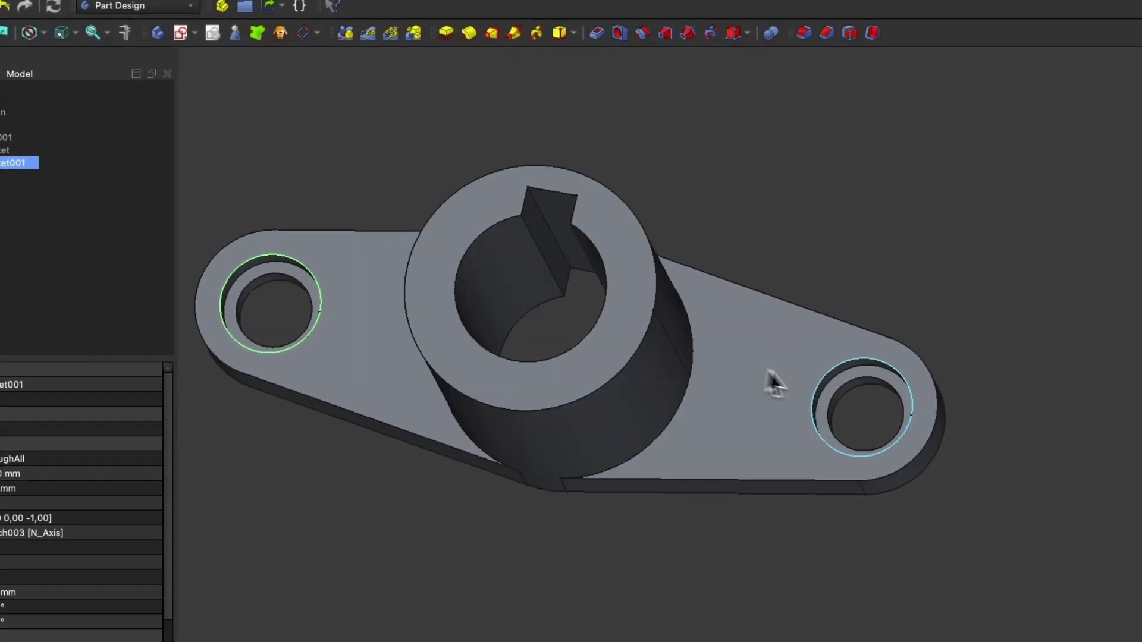
pyautogui.keyDown('ctrl'); pyautogui.click(853, 385); pyautogui.keyUp('ctrl')
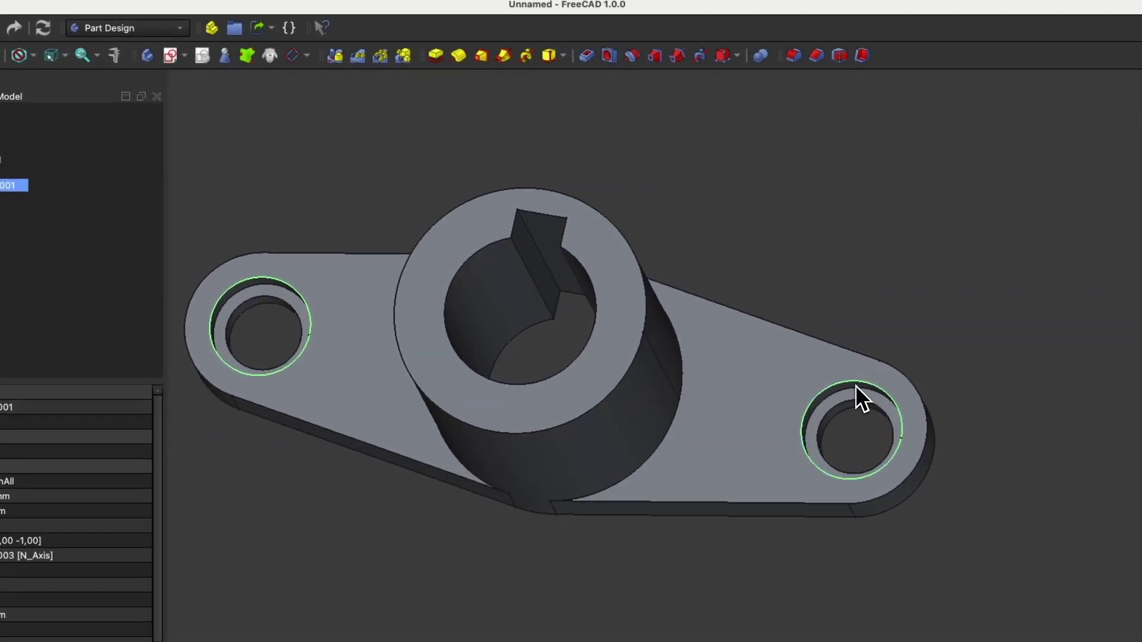
pyautogui.click(797, 66)
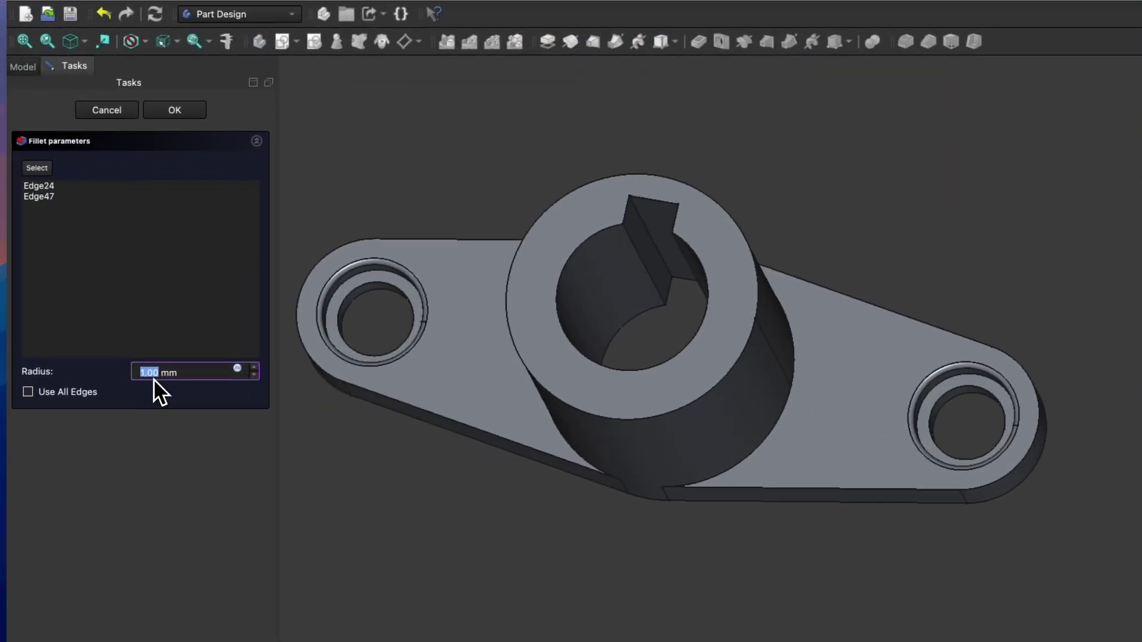
pyautogui.scroll(1, 154, 379)
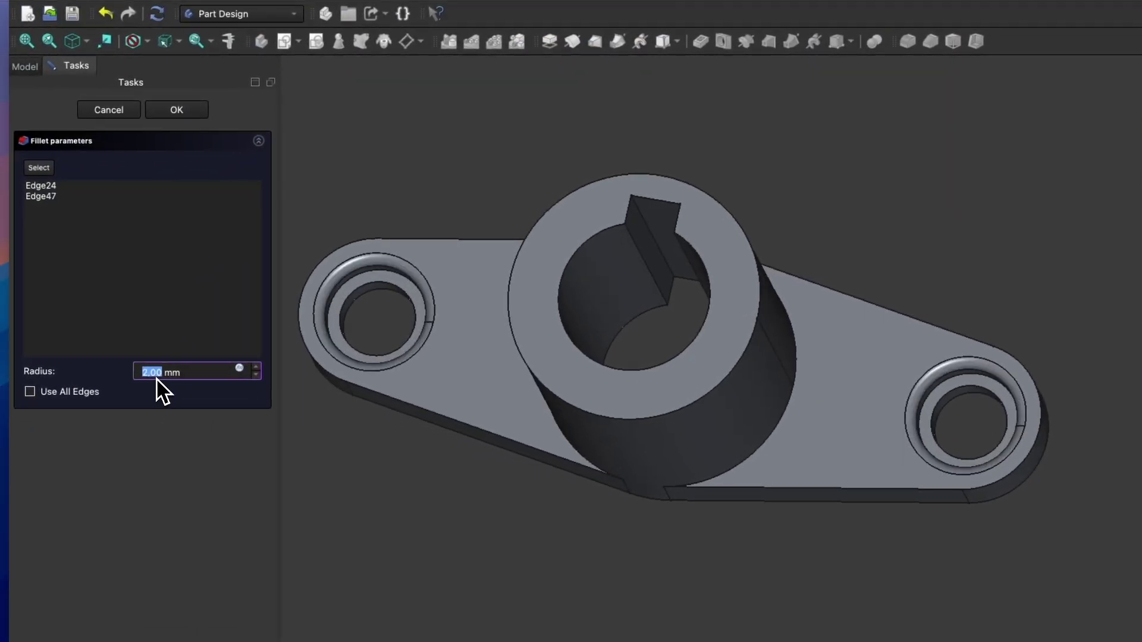
pyautogui.click(189, 113)
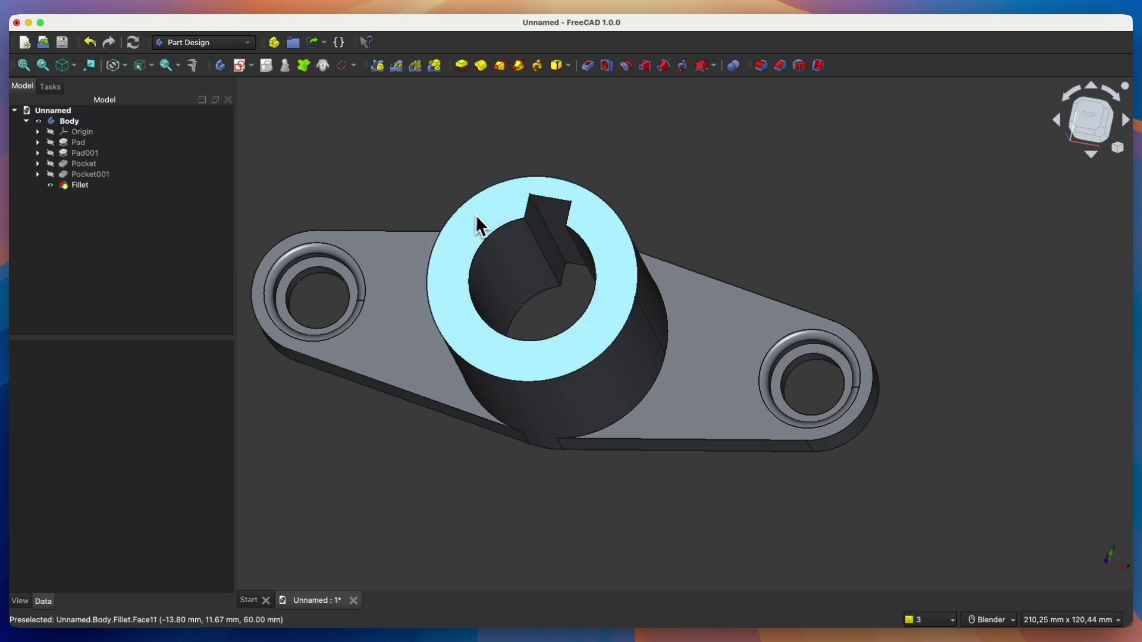
# Chamfer the edges of the hub's top face with an equal-distance size of 1 mm, and view the part isometrically.
pyautogui.click(460, 252)
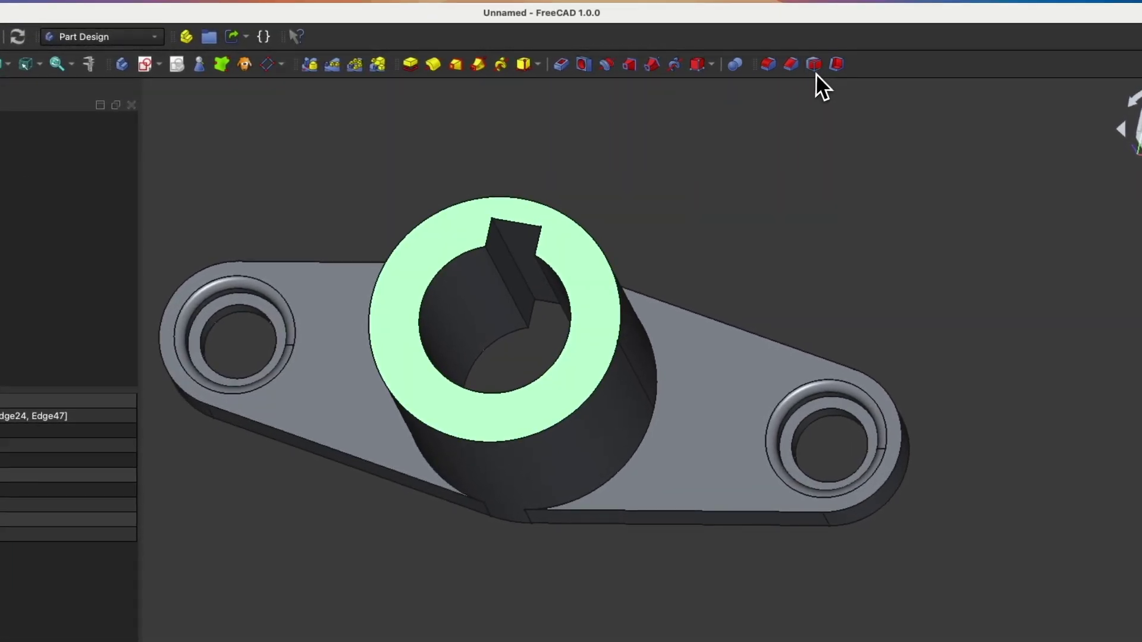
pyautogui.click(793, 67)
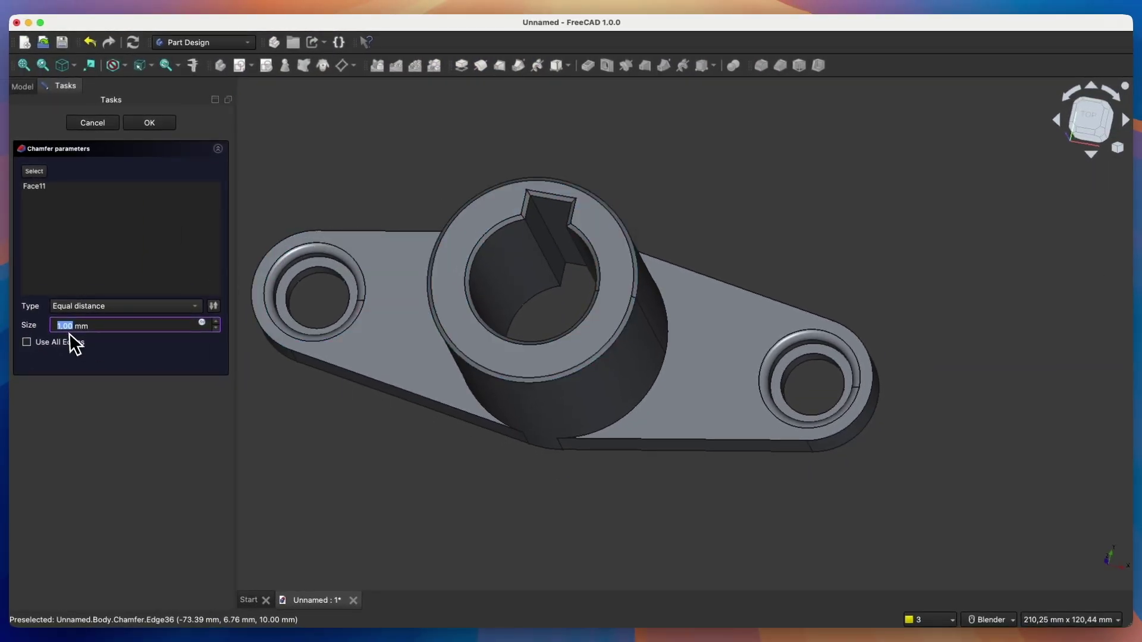
pyautogui.click(149, 123)
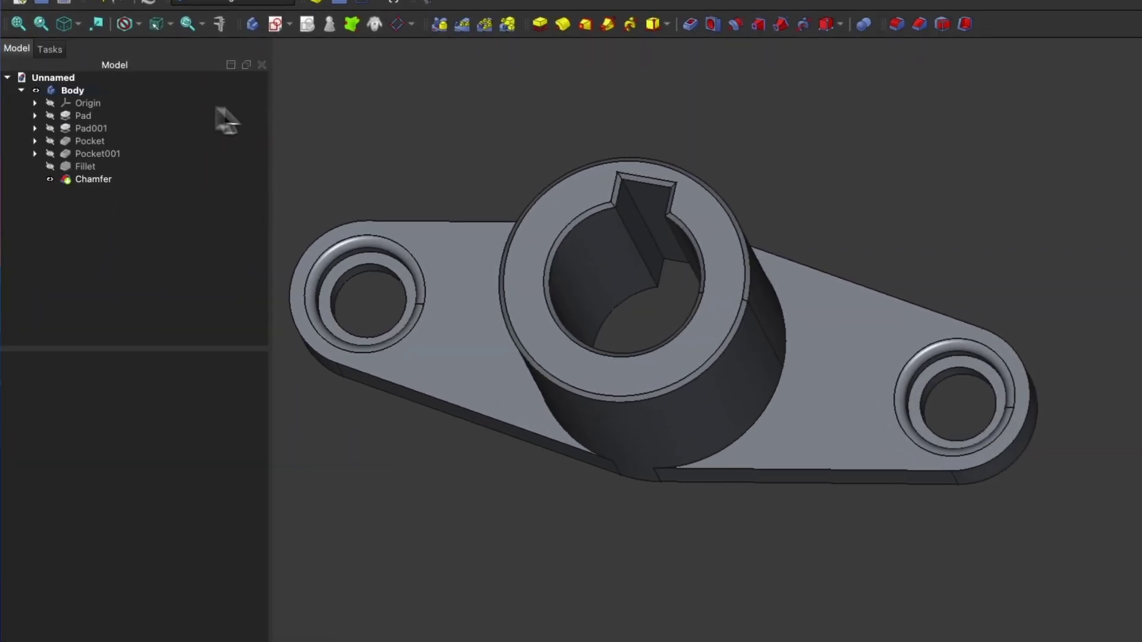
pyautogui.press('0')
pyautogui.moveTo(540, 382); pyautogui.dragTo(441, 314, button='middle')
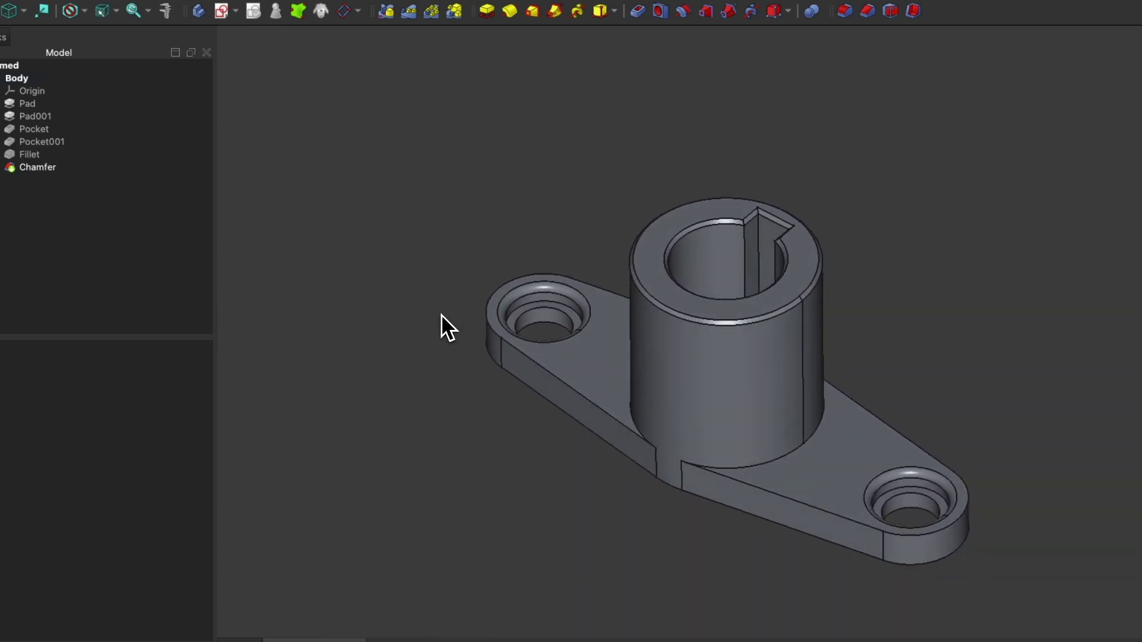